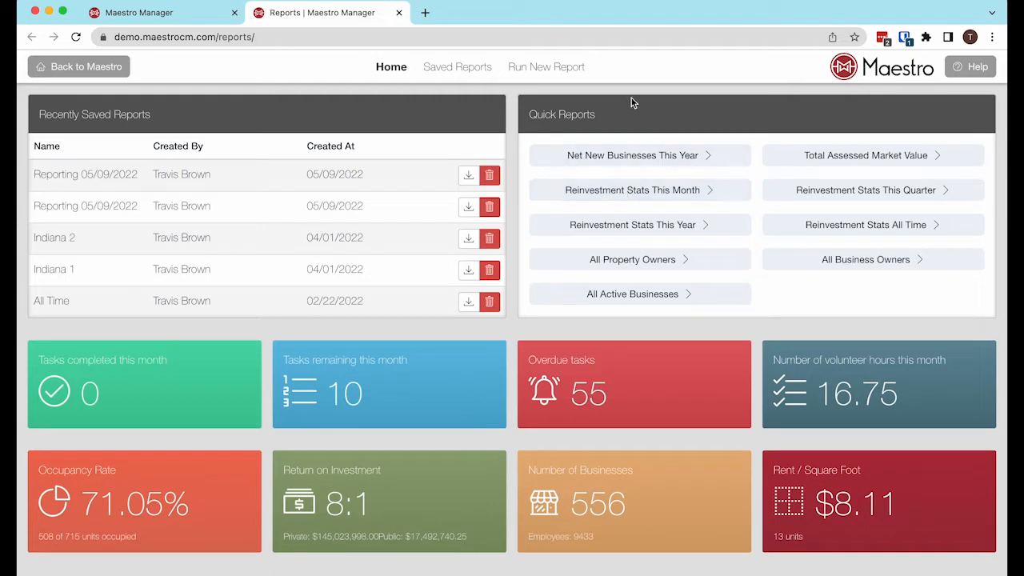
- Start a new report with the date range This Year and Only Display Statistics switched off
click(544, 70)
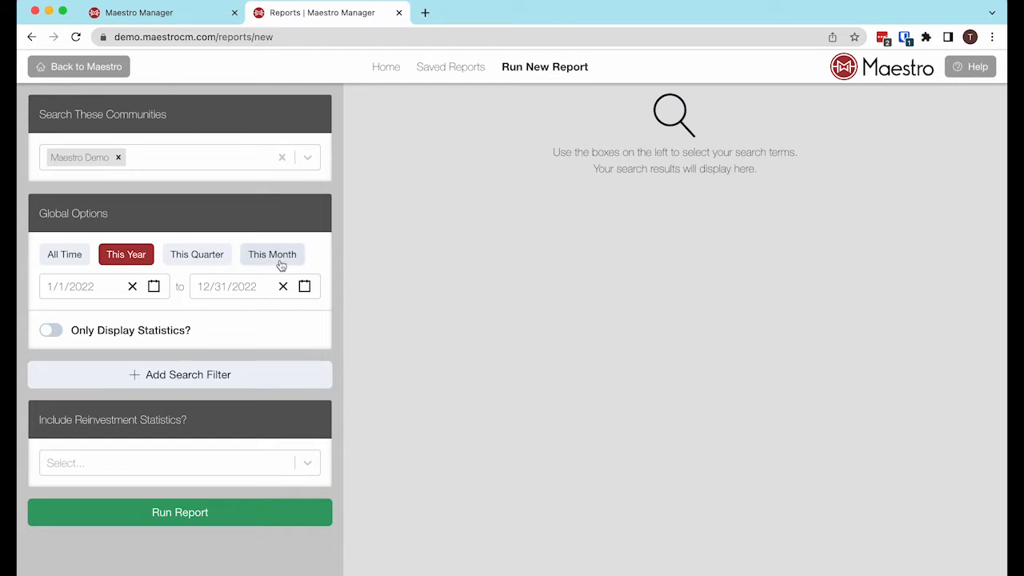
click(210, 258)
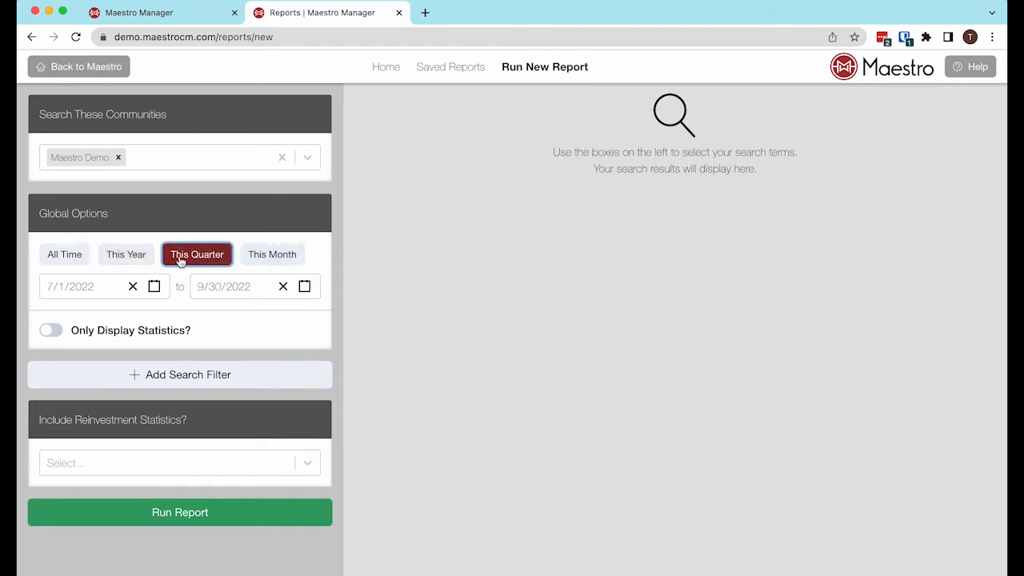
click(130, 256)
click(86, 288)
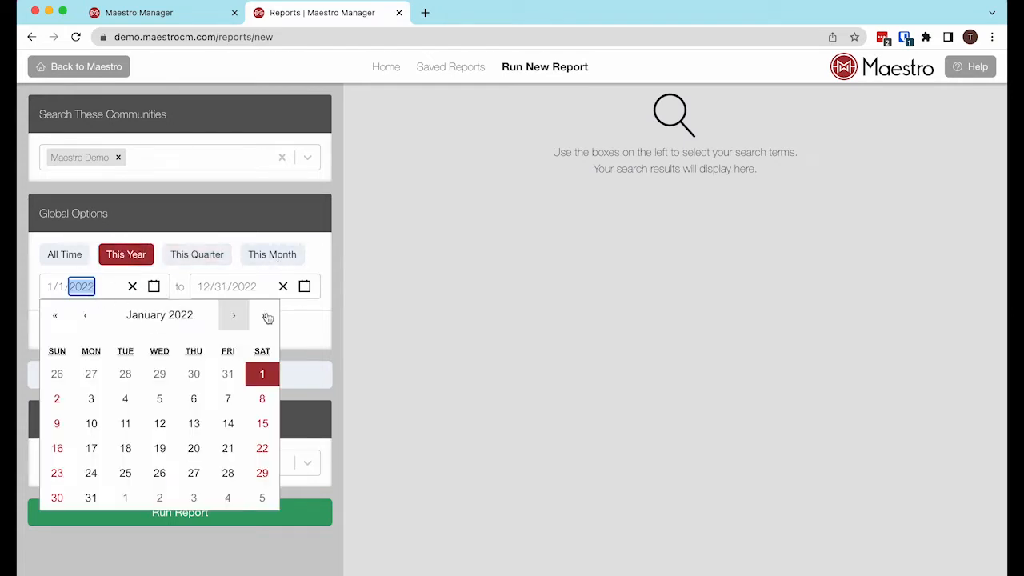
click(163, 227)
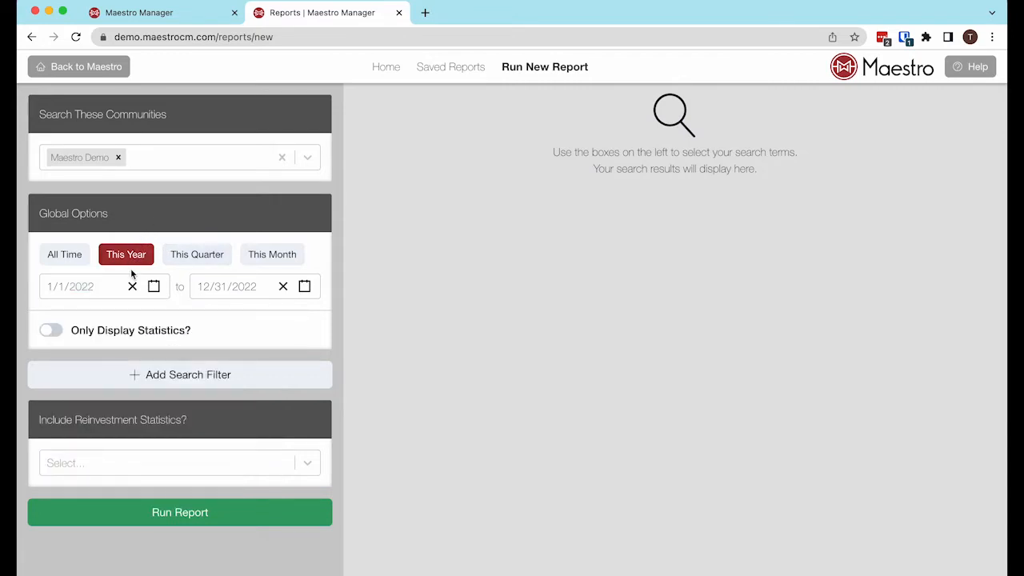
click(53, 336)
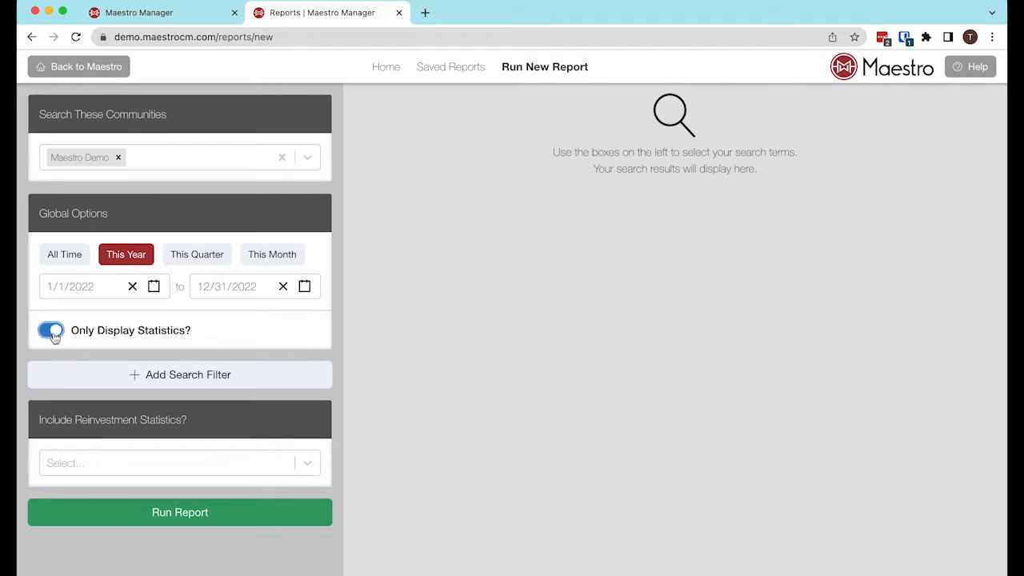
click(53, 337)
- Include all reinvestment statistics and run the report for this year
click(120, 459)
scroll(96, 516, down, 5)
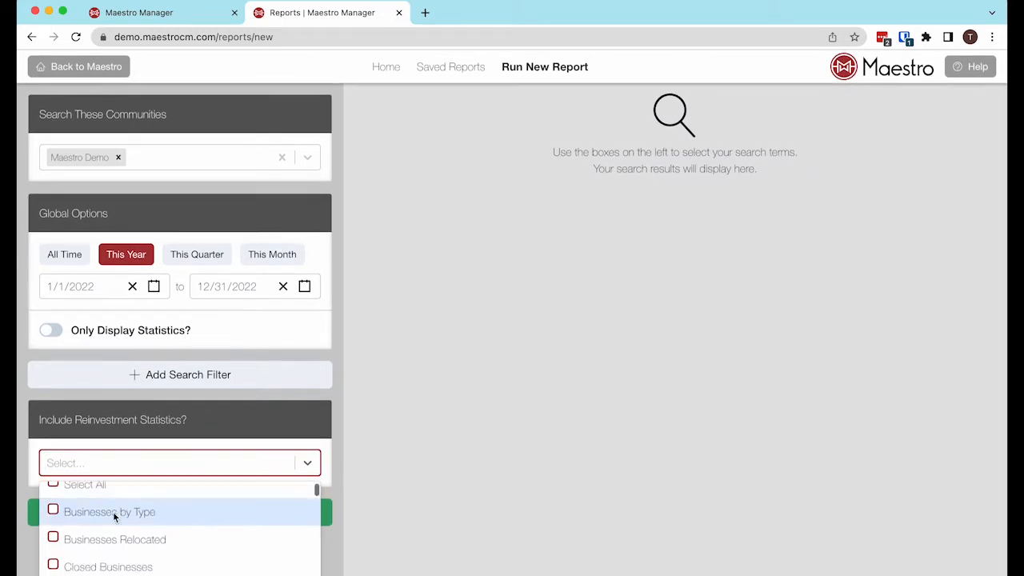
click(92, 536)
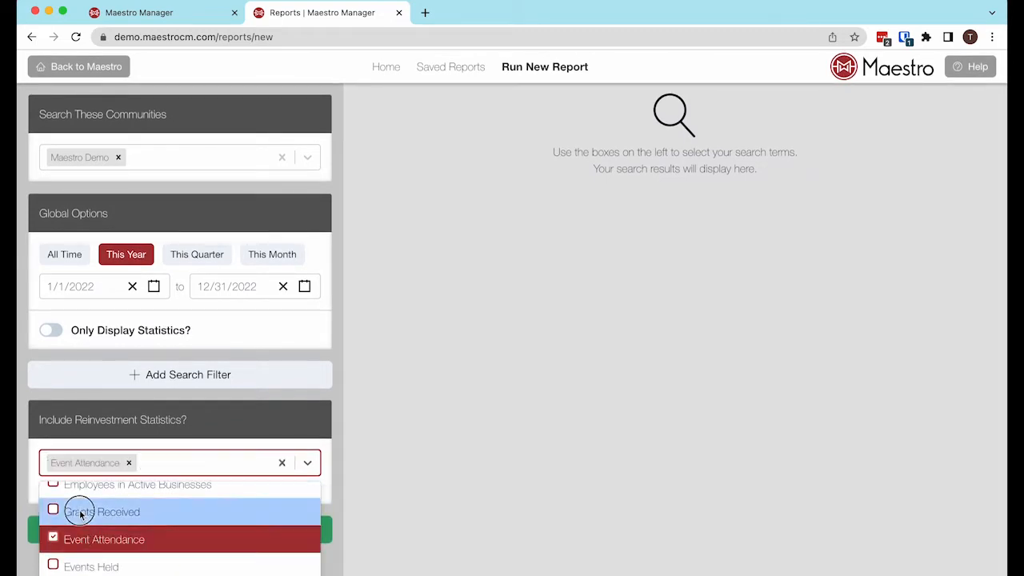
click(75, 512)
click(60, 484)
scroll(94, 521, up, 5)
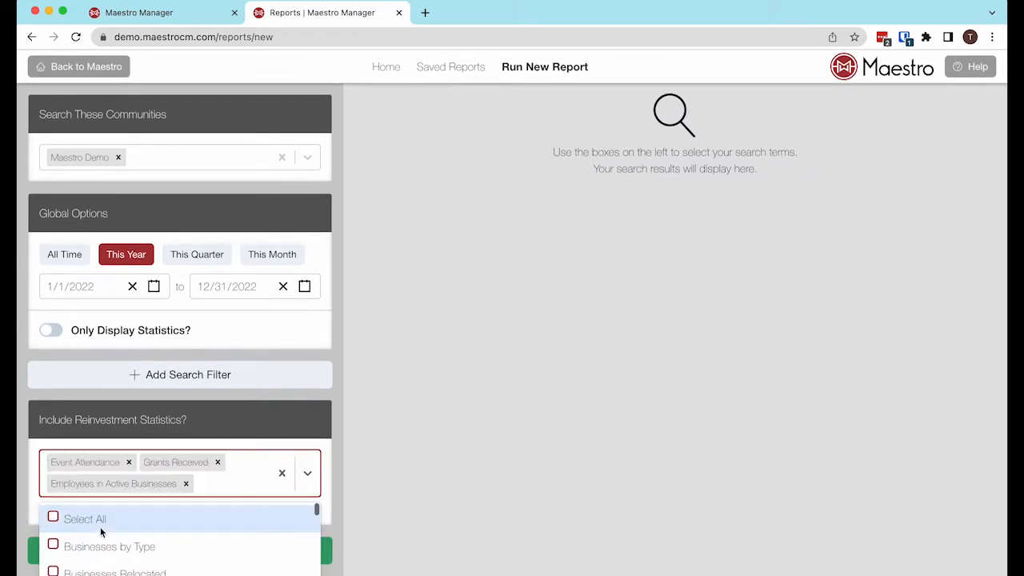
click(53, 517)
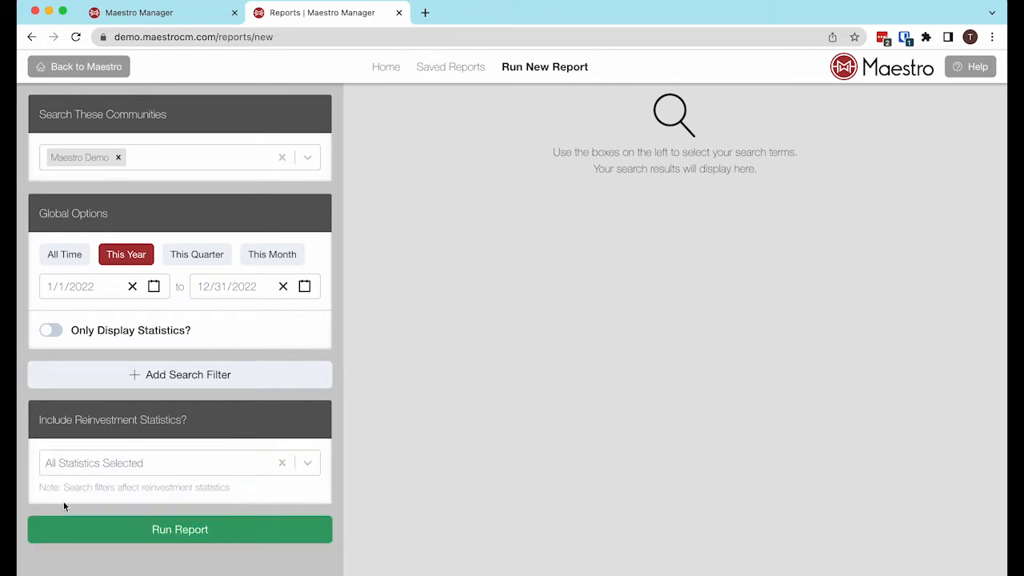
click(134, 466)
click(309, 464)
click(192, 527)
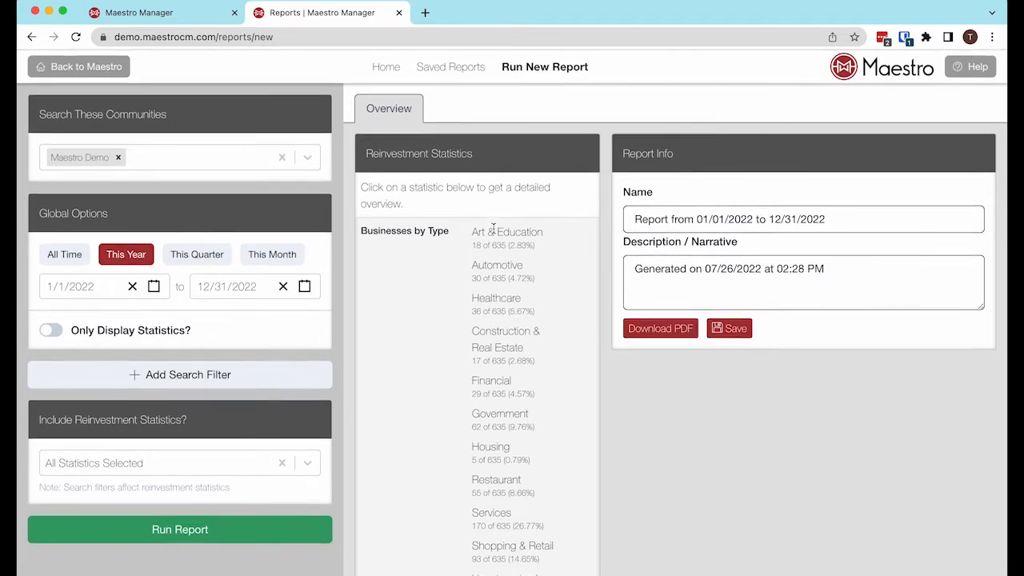
- View the detailed list behind the New Businesses statistic
scroll(496, 280, down, 3)
scroll(491, 249, down, 3)
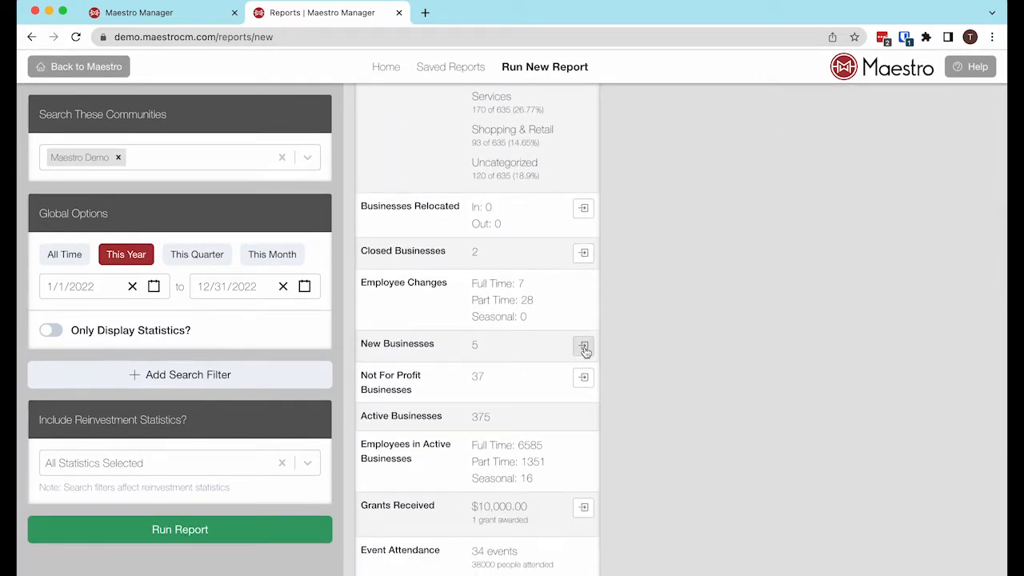
click(584, 347)
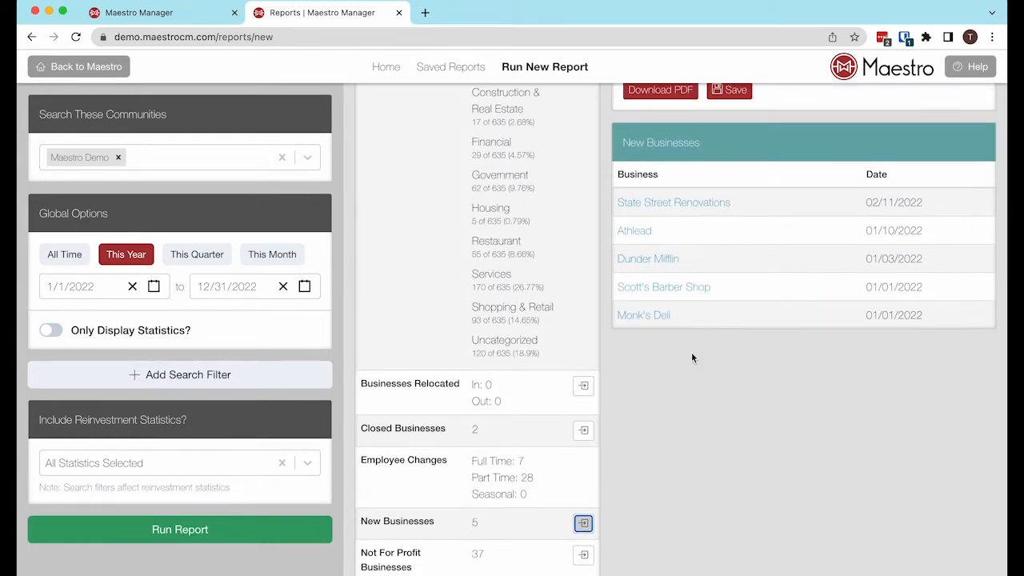
scroll(693, 358, up, 3)
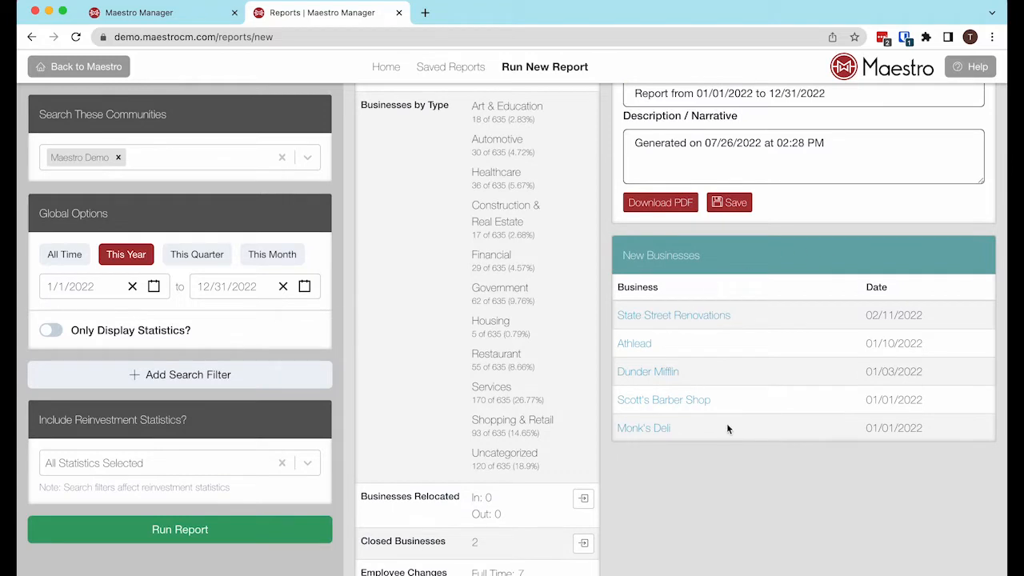
scroll(726, 423, up, 3)
- Show the detailed list behind the Closed Businesses statistic
scroll(704, 431, down, 5)
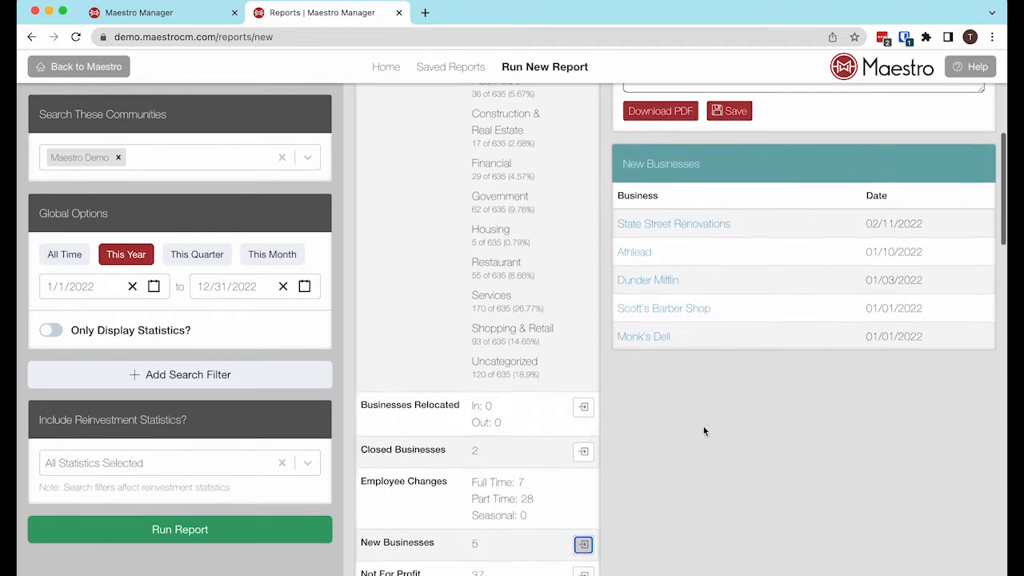
click(583, 434)
scroll(703, 415, up, 2)
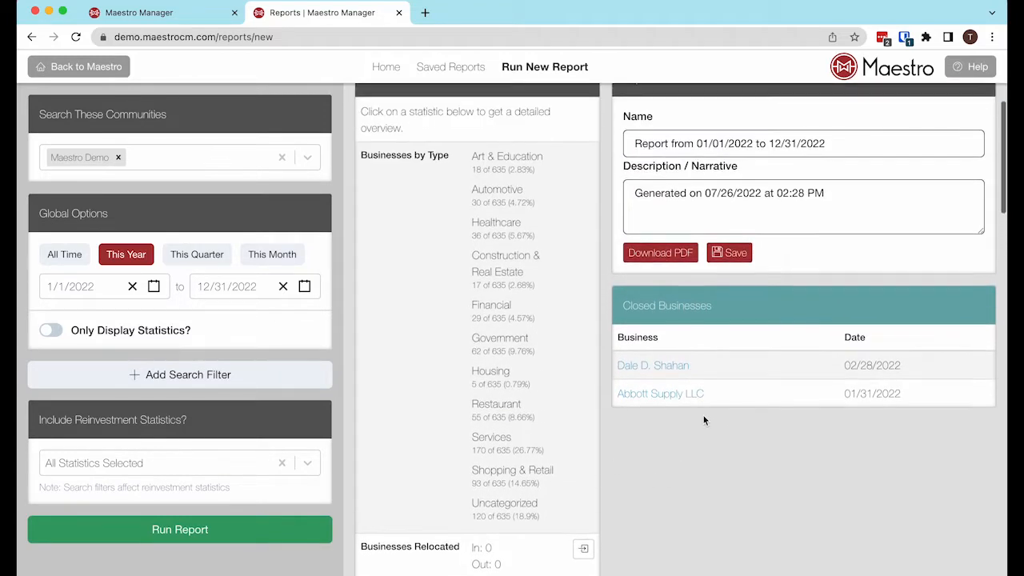
- Generate the report's PDF and review the Reinvestment Statistics Overview on its first page
scroll(703, 417, up, 2)
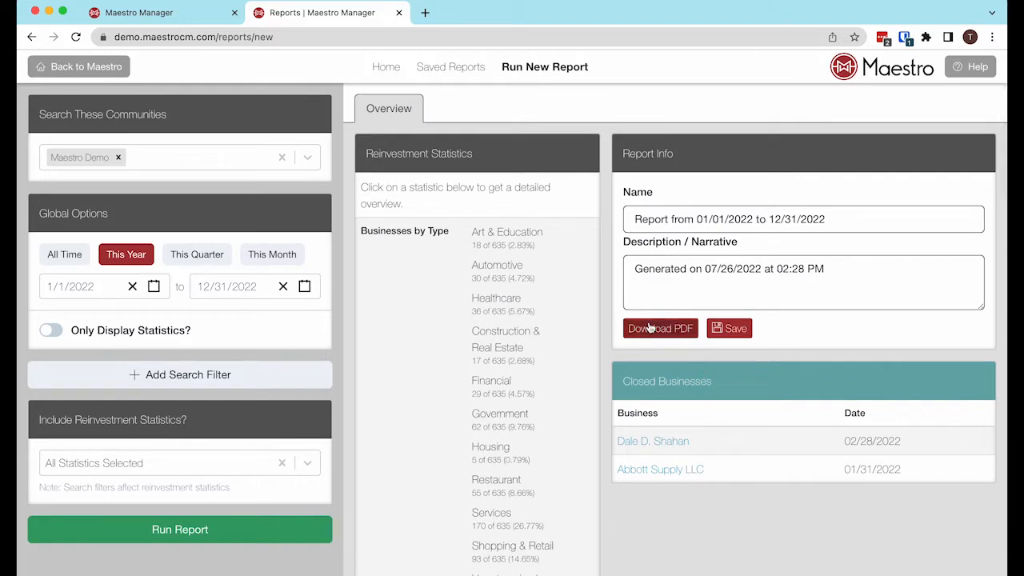
click(650, 329)
click(650, 330)
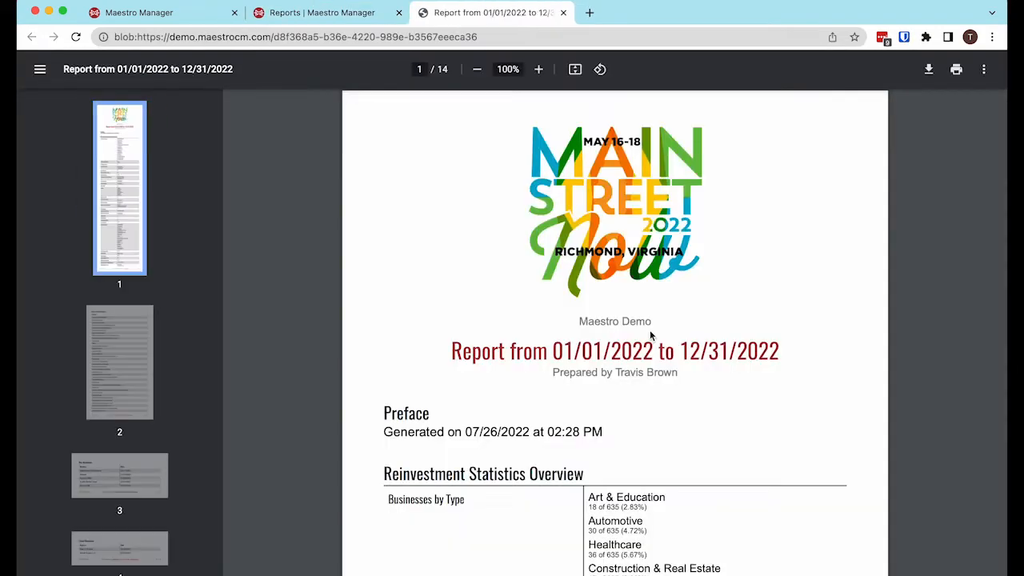
scroll(578, 295, down, 3)
scroll(579, 295, down, 15)
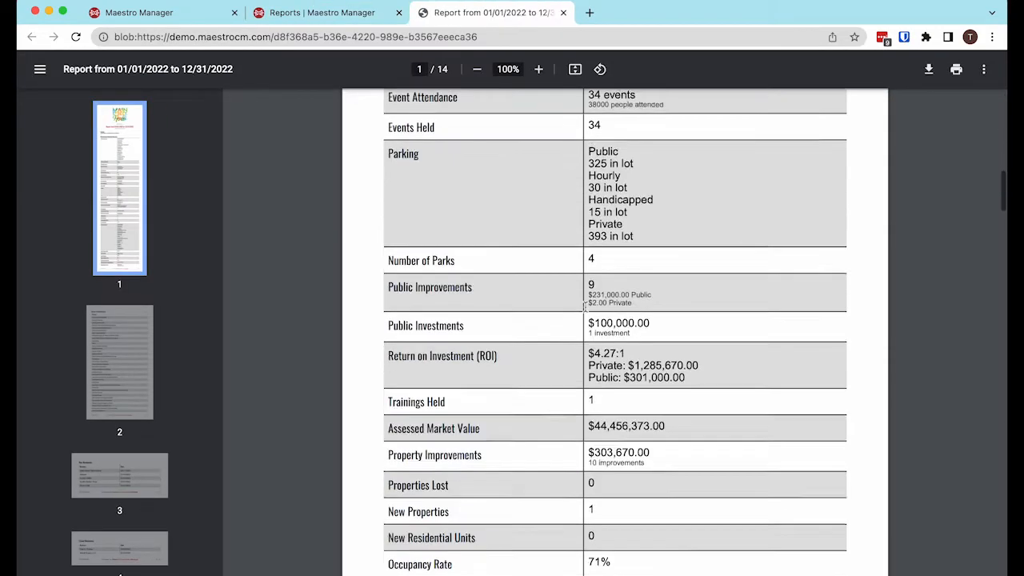
scroll(585, 307, down, 10)
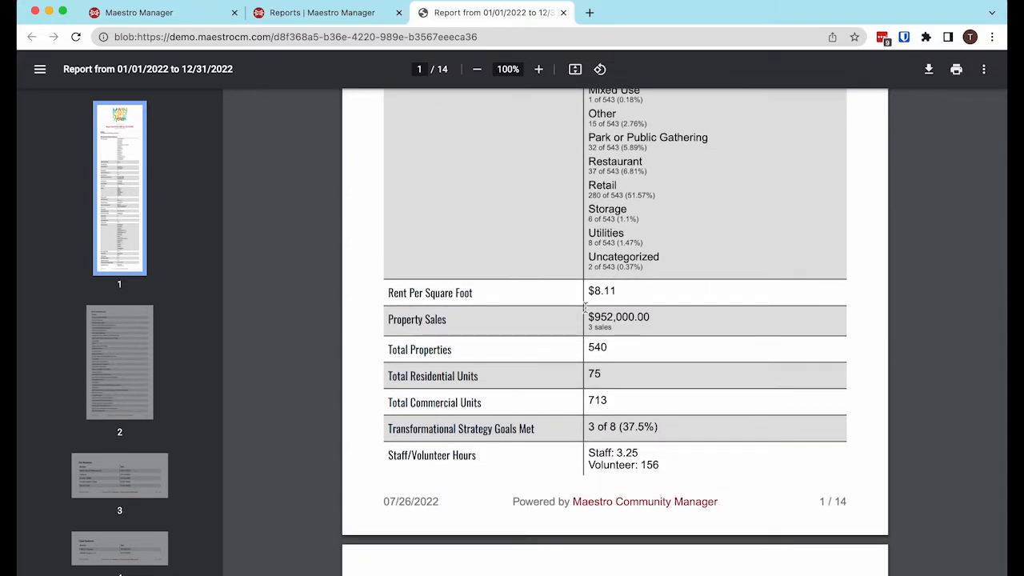
- Return to the Reports page, clear and reselect all reinvestment statistics, and rerun the report
click(338, 16)
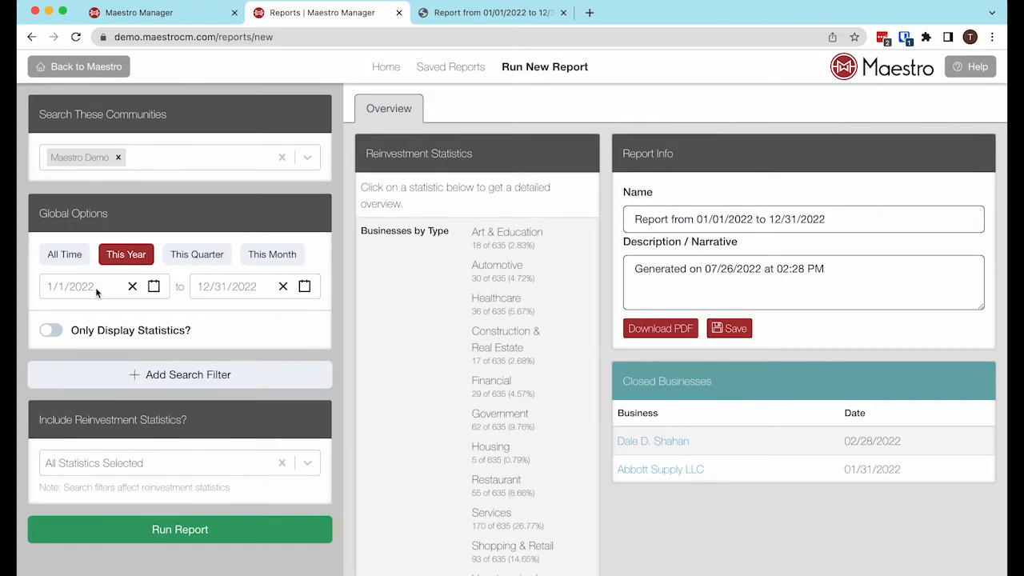
click(556, 70)
click(281, 462)
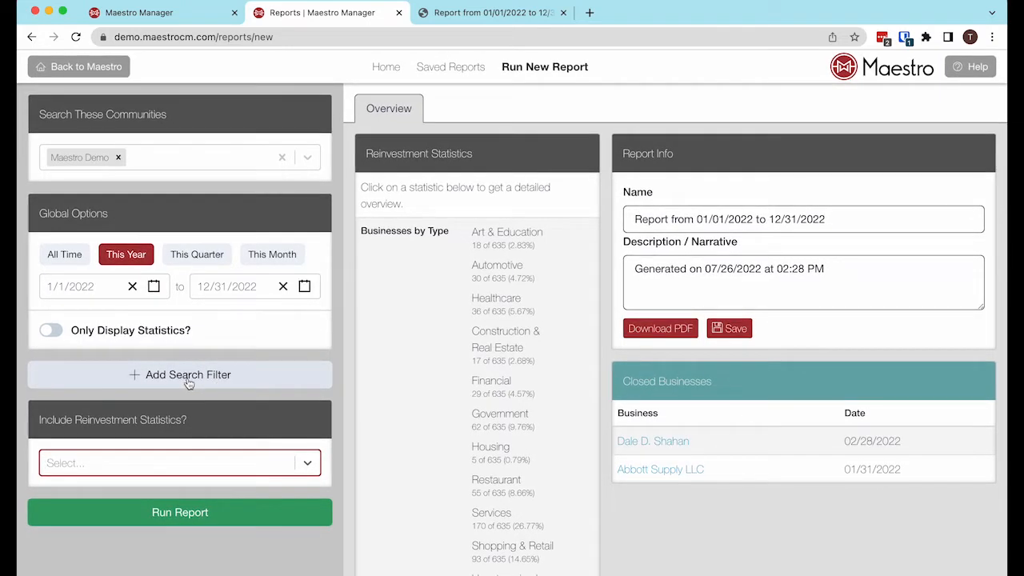
click(167, 469)
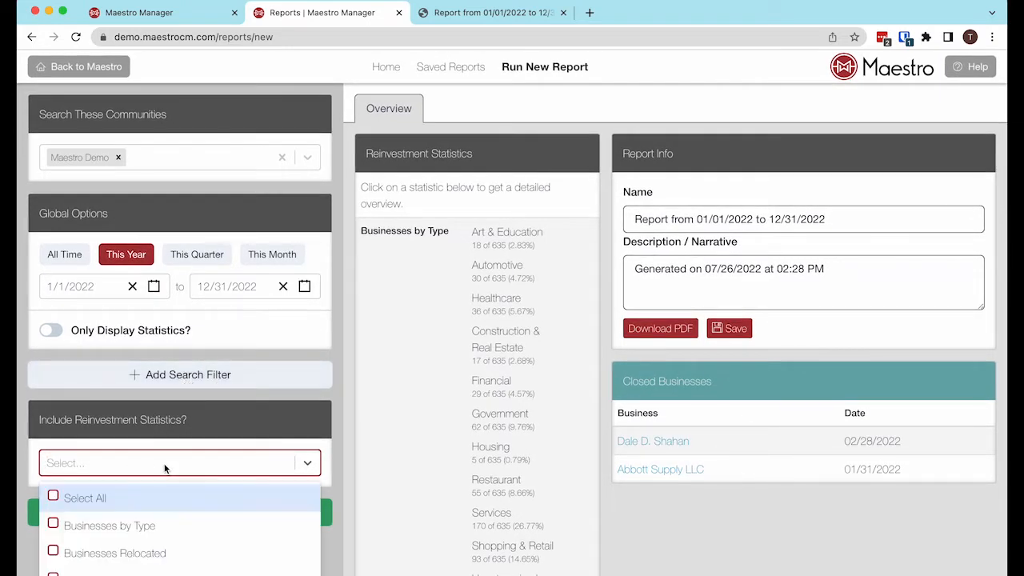
click(60, 497)
click(156, 529)
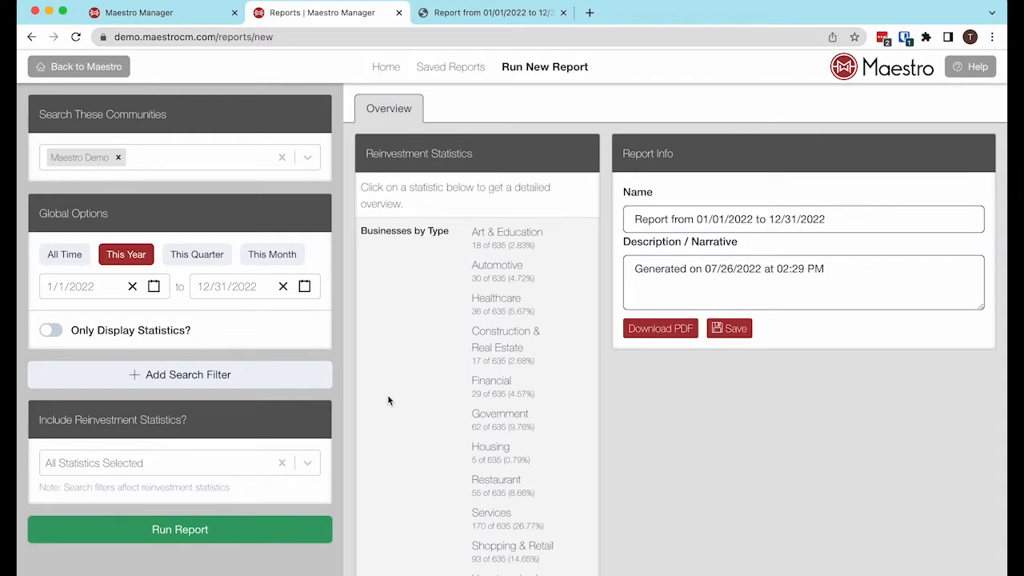
- Try adding a search filter for Properties and browse the fields it can filter by
click(167, 374)
scroll(186, 292, down, 3)
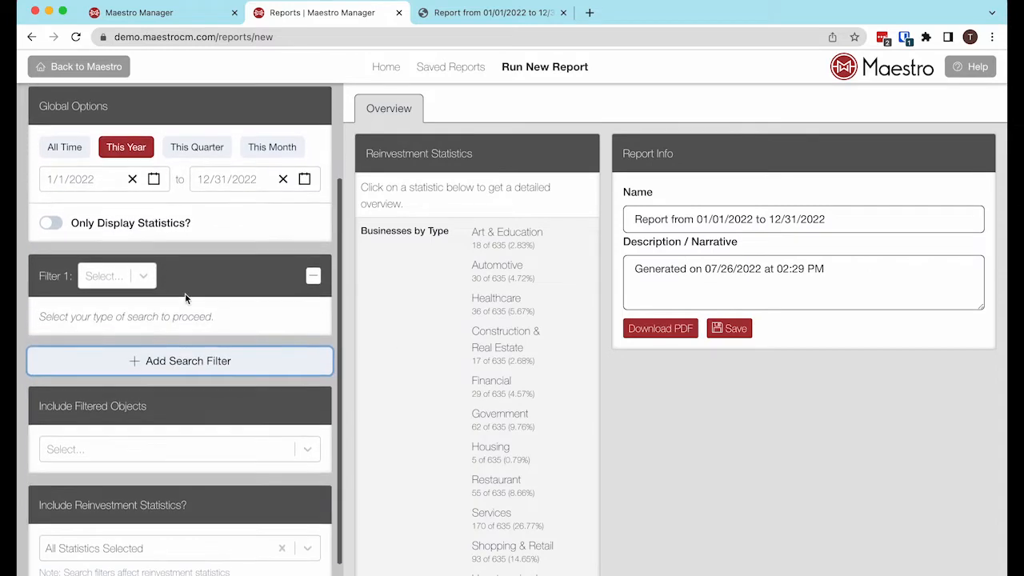
click(146, 277)
click(124, 363)
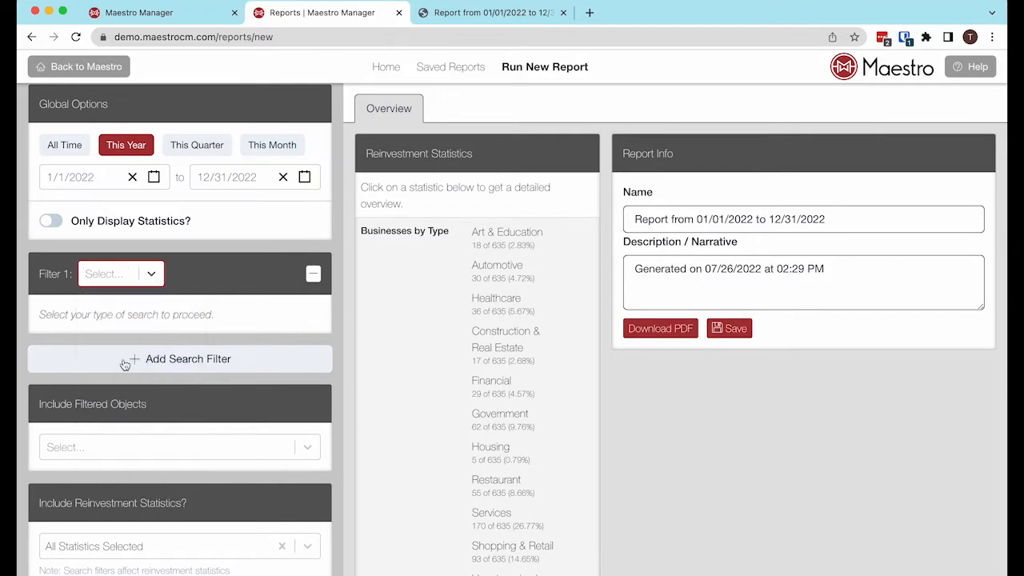
click(126, 319)
scroll(92, 391, down, 3)
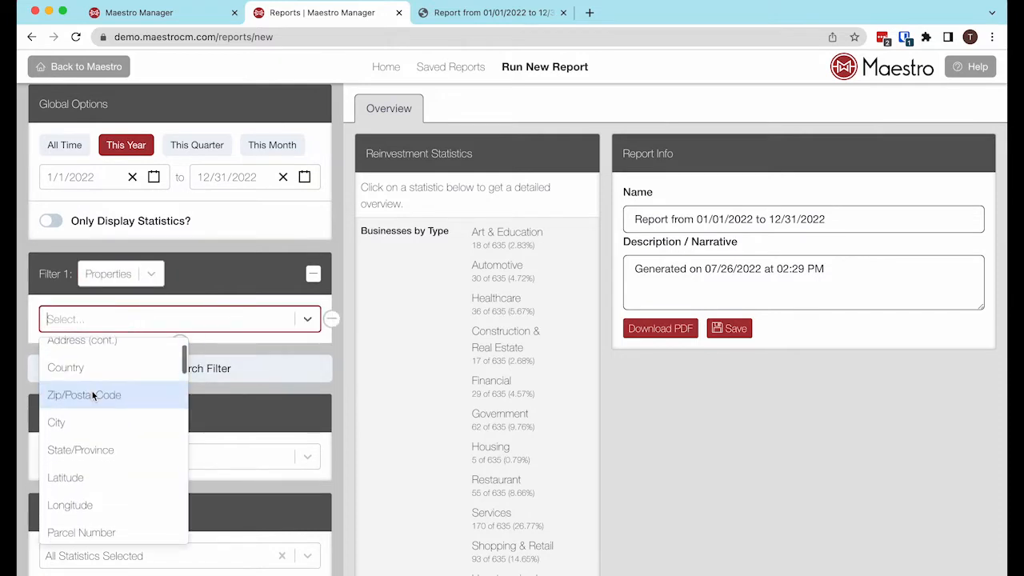
- Remove the Properties filter, run the report with the date range All Time, and review its business statistics
click(64, 145)
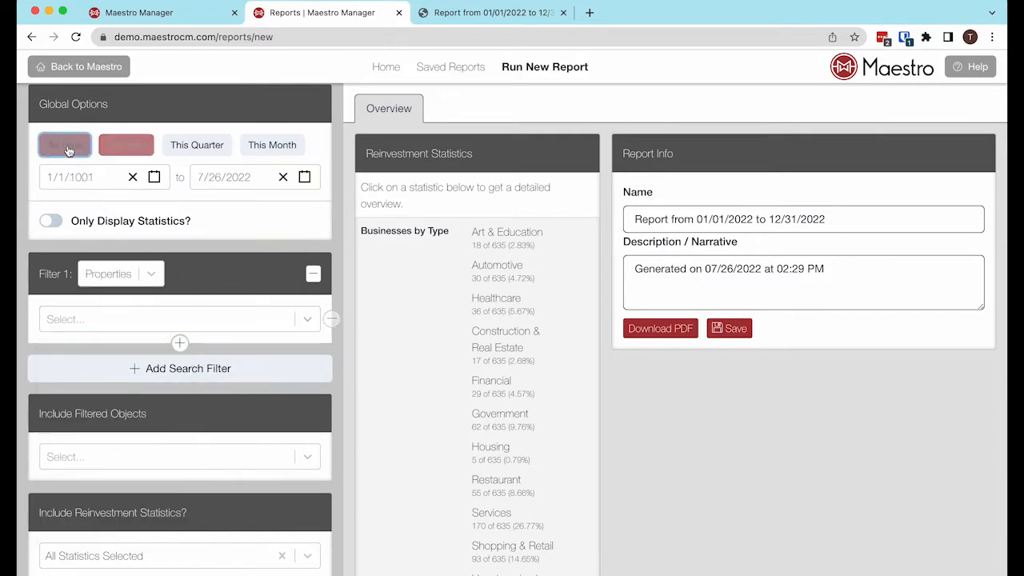
scroll(108, 347, down, 1)
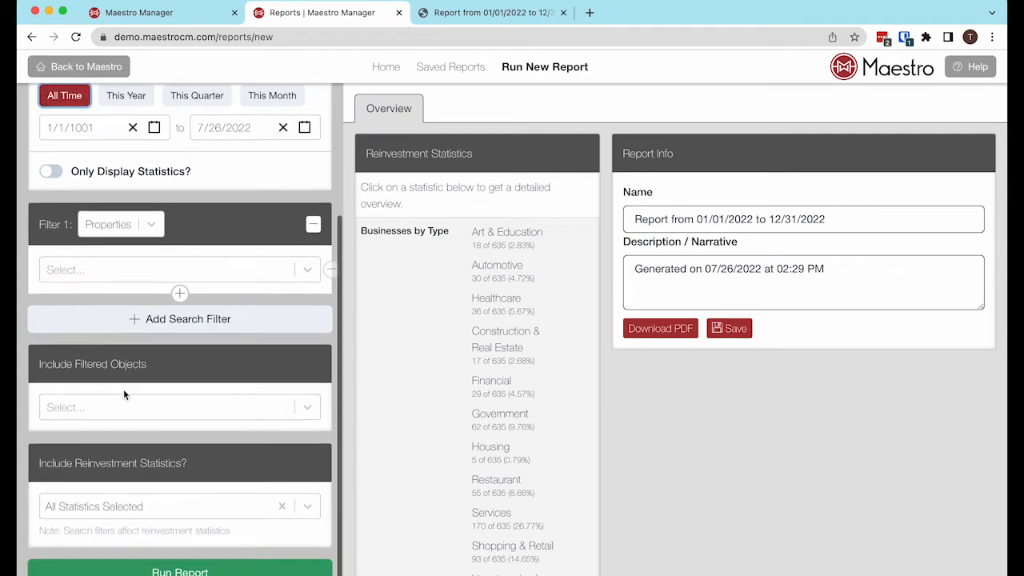
click(313, 224)
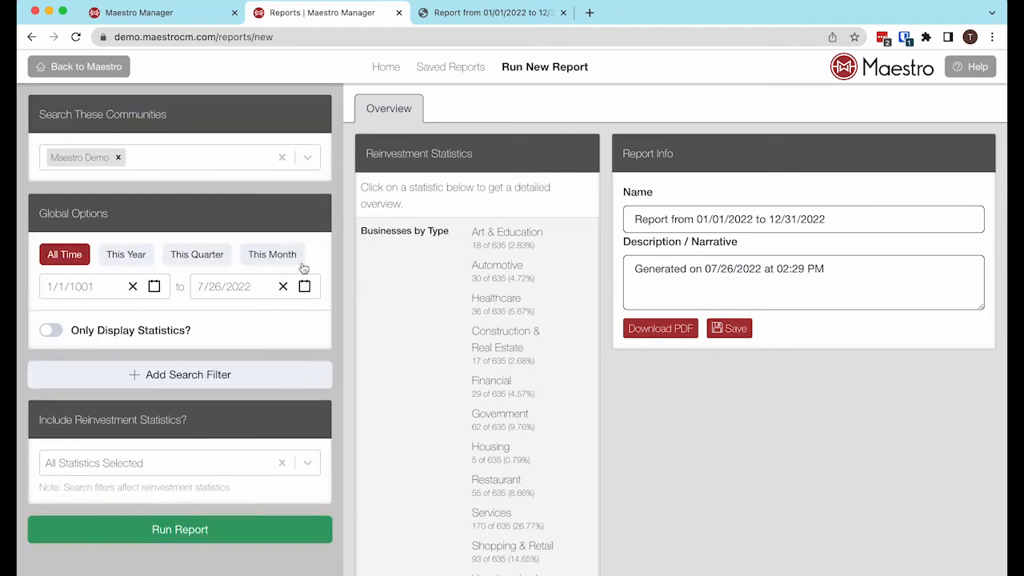
click(176, 534)
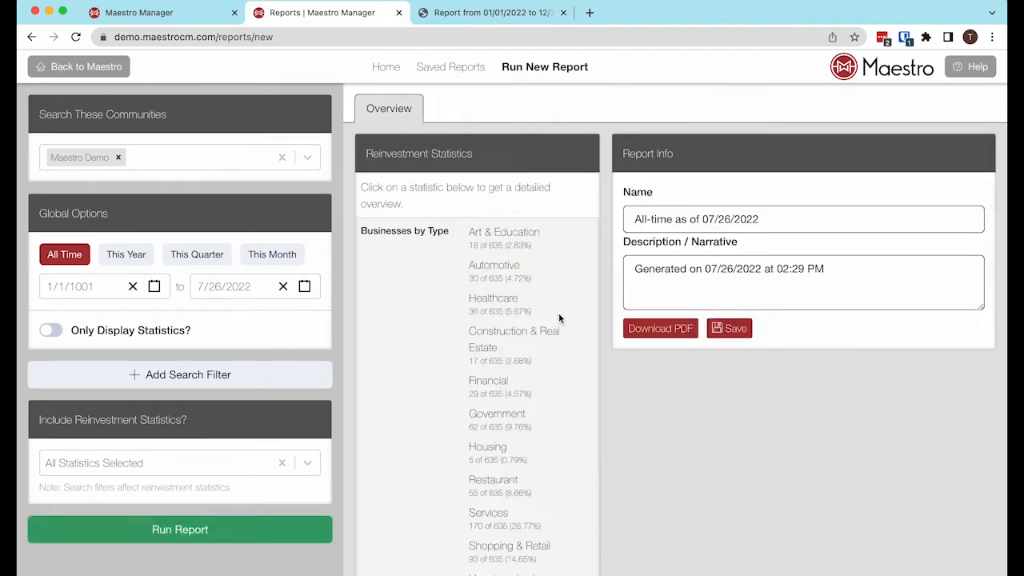
scroll(558, 318, down, 5)
scroll(558, 319, down, 4)
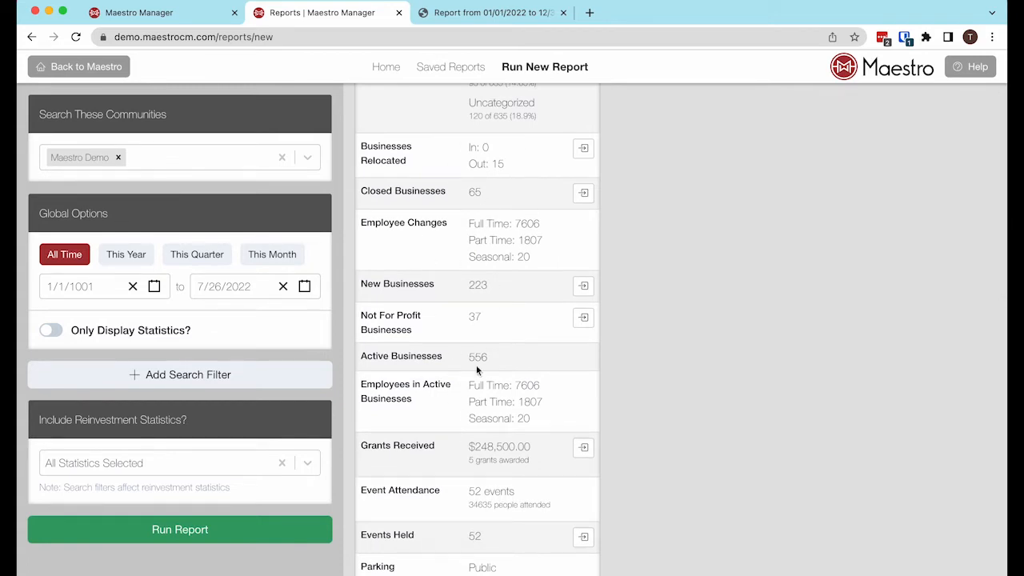
- Add a Properties search filter where the Address contains "Maine"
click(141, 374)
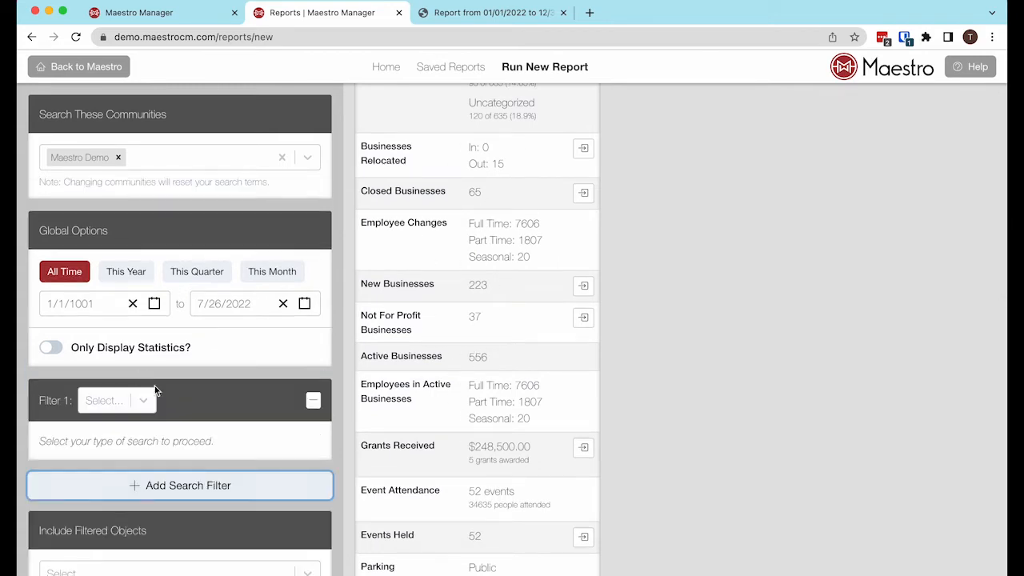
click(139, 406)
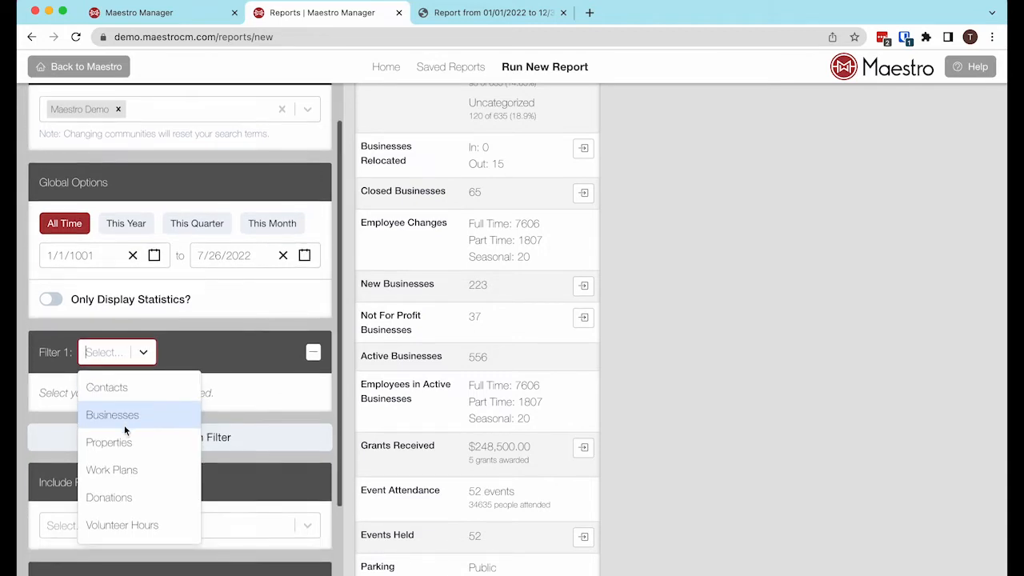
click(117, 441)
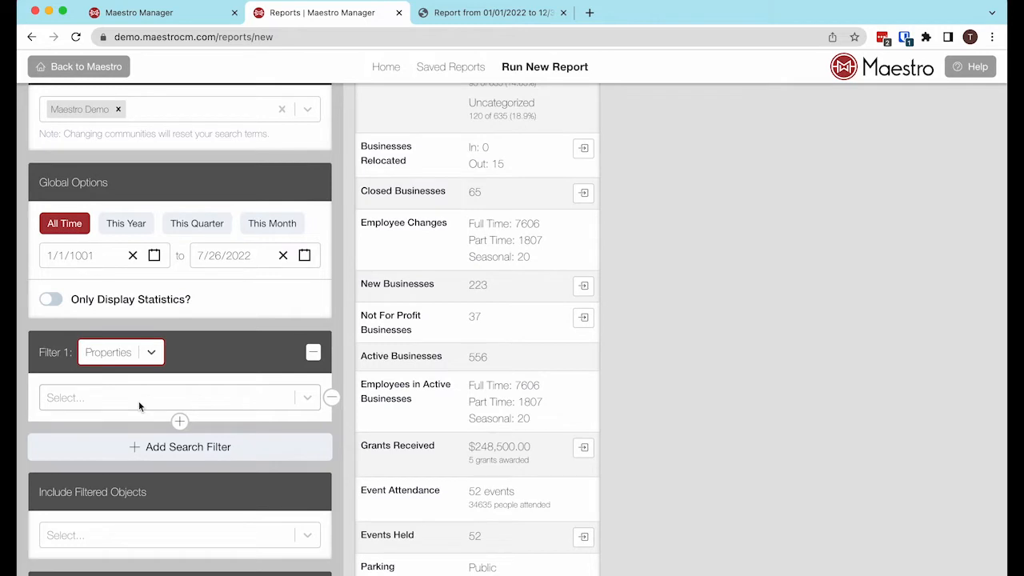
click(140, 404)
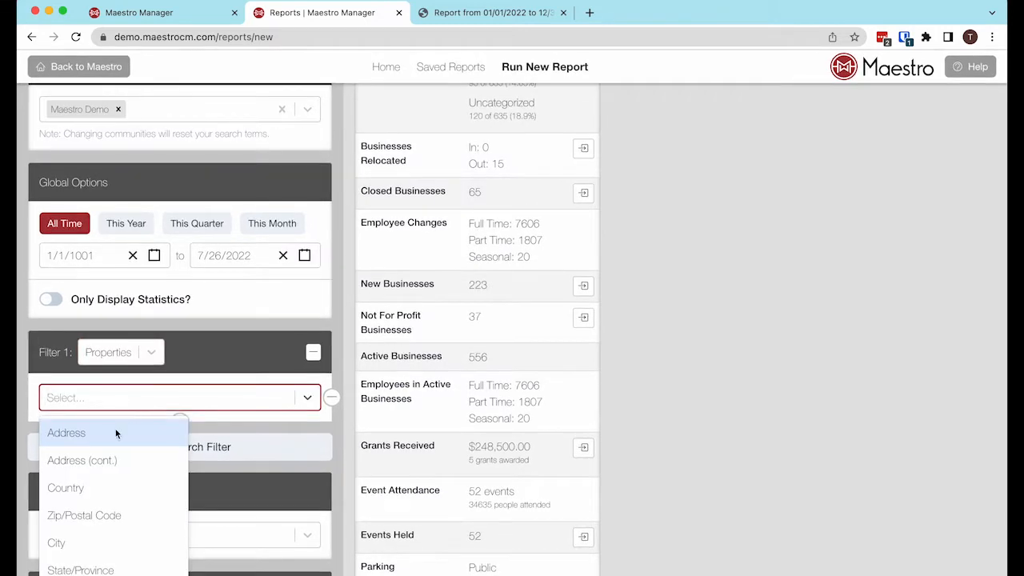
scroll(112, 432, down, 1)
scroll(109, 433, up, 1)
click(110, 436)
click(205, 400)
click(205, 431)
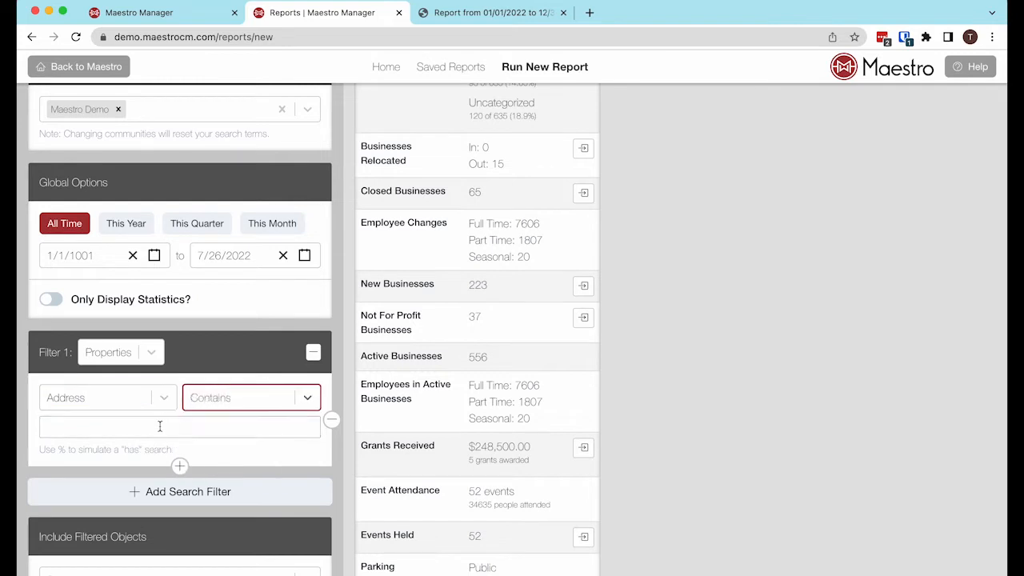
click(160, 427)
text(Maine)
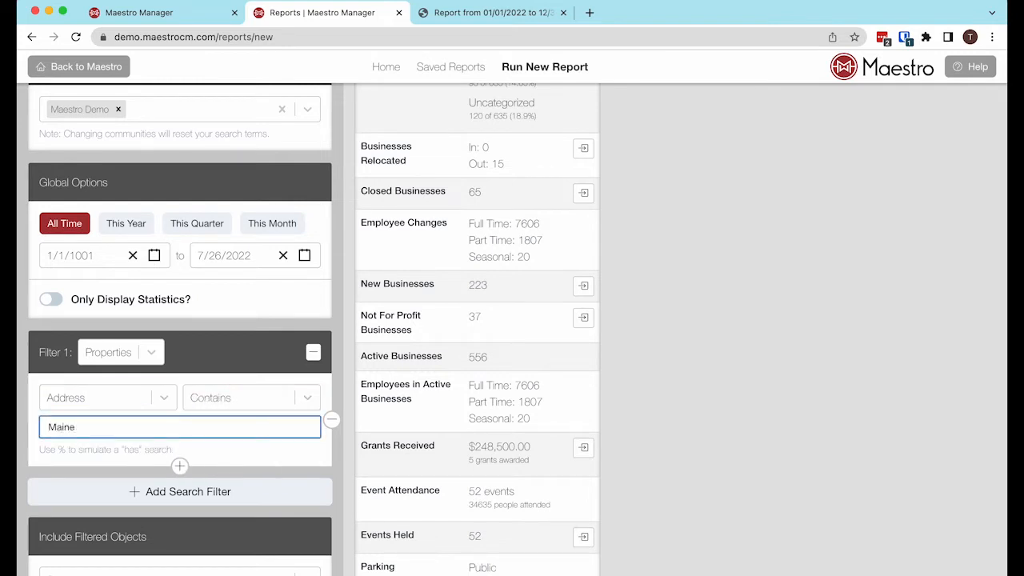
- Run the report with the Maine address filter and review the filtered business, grant and event statistics
scroll(334, 363, down, 3)
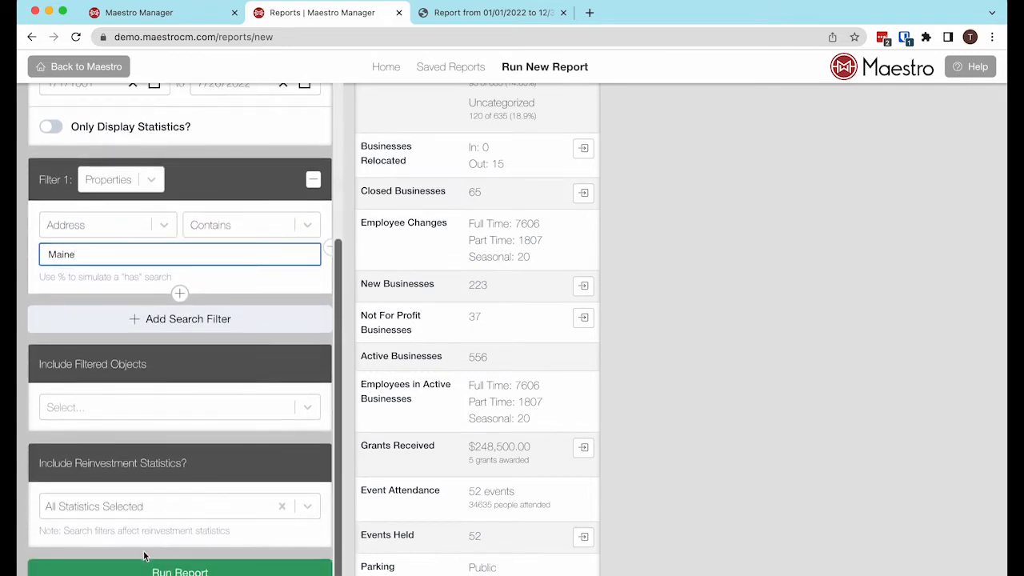
click(158, 568)
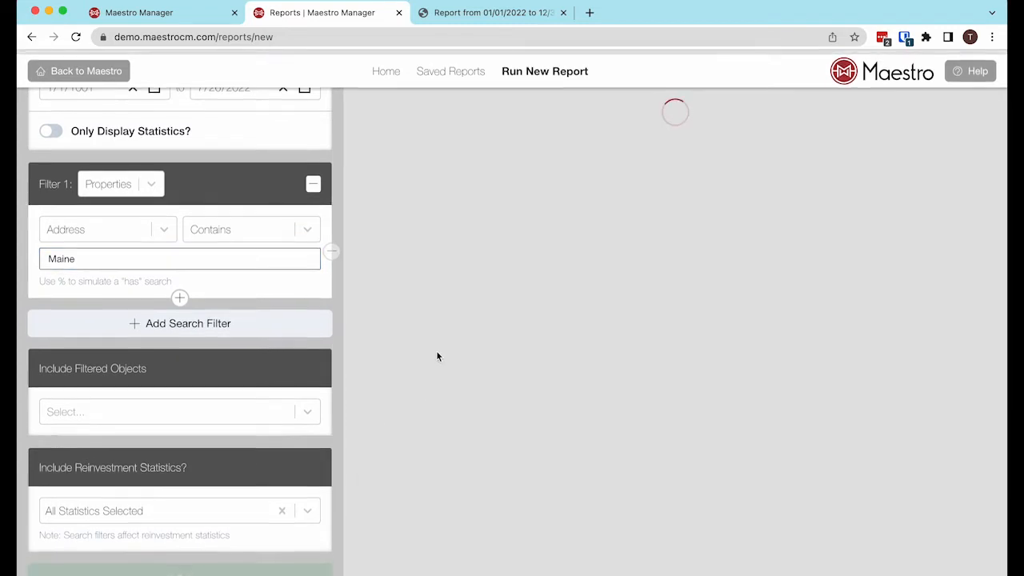
scroll(400, 343, down, 5)
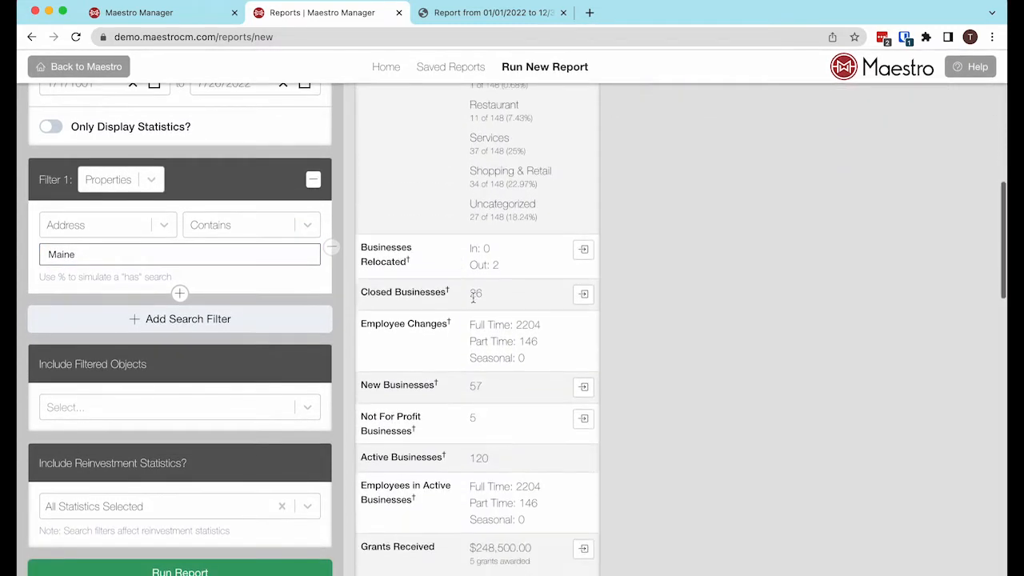
scroll(474, 297, down, 5)
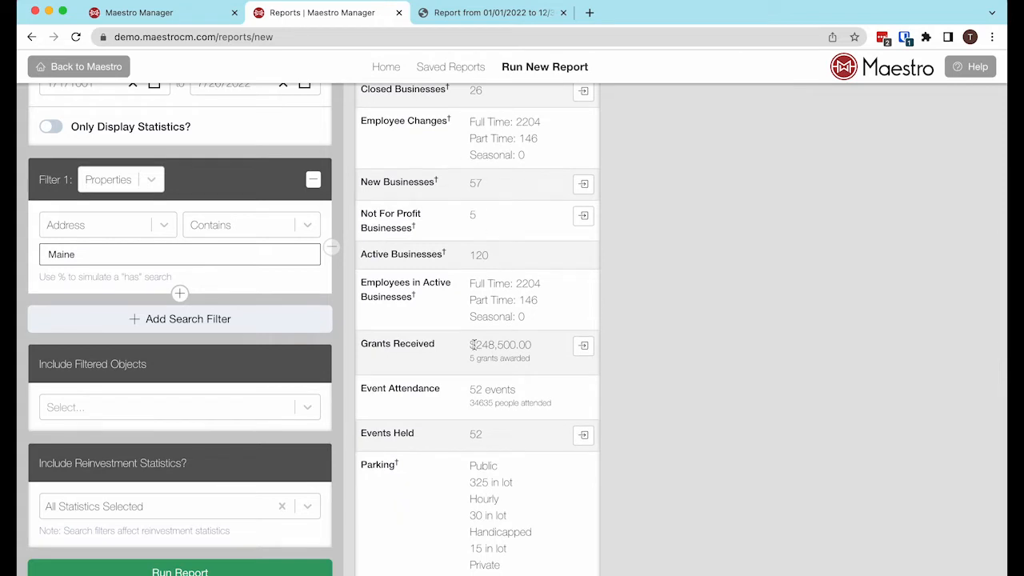
- Change the Properties filter to In SSA/BID with Special Service Area and rerun the report
click(163, 225)
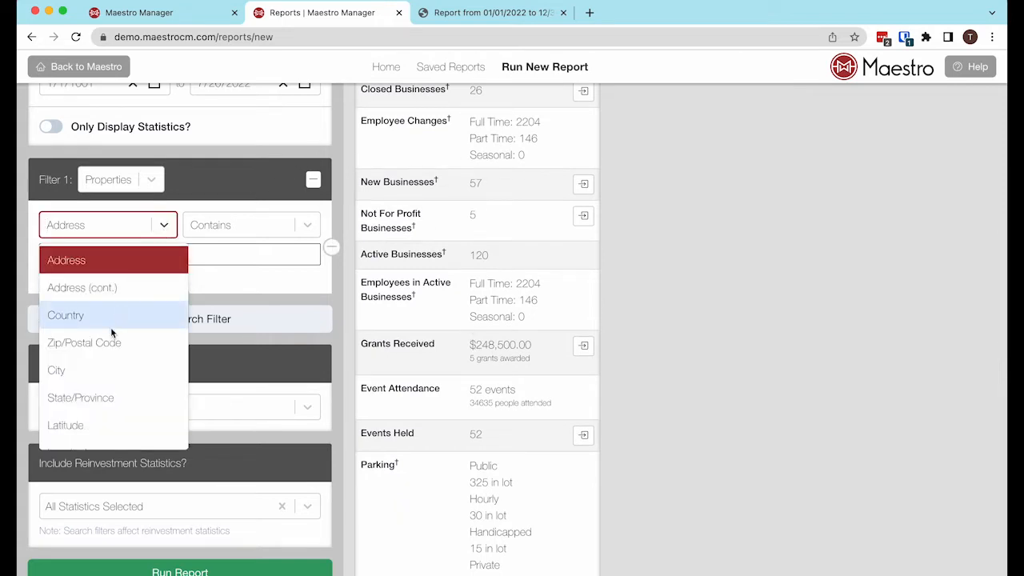
scroll(106, 340, down, 2)
scroll(102, 352, down, 6)
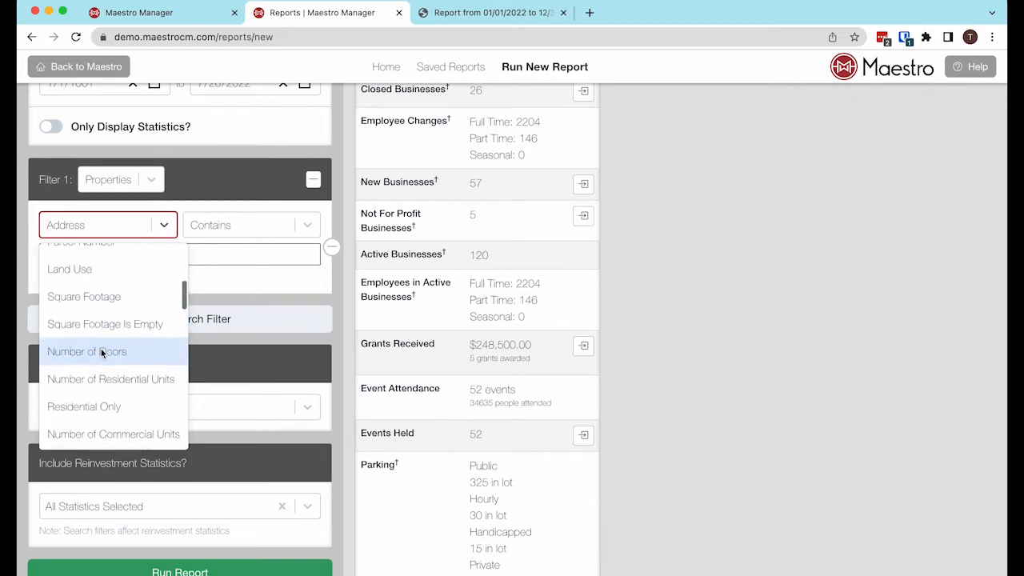
scroll(100, 353, down, 2)
click(71, 360)
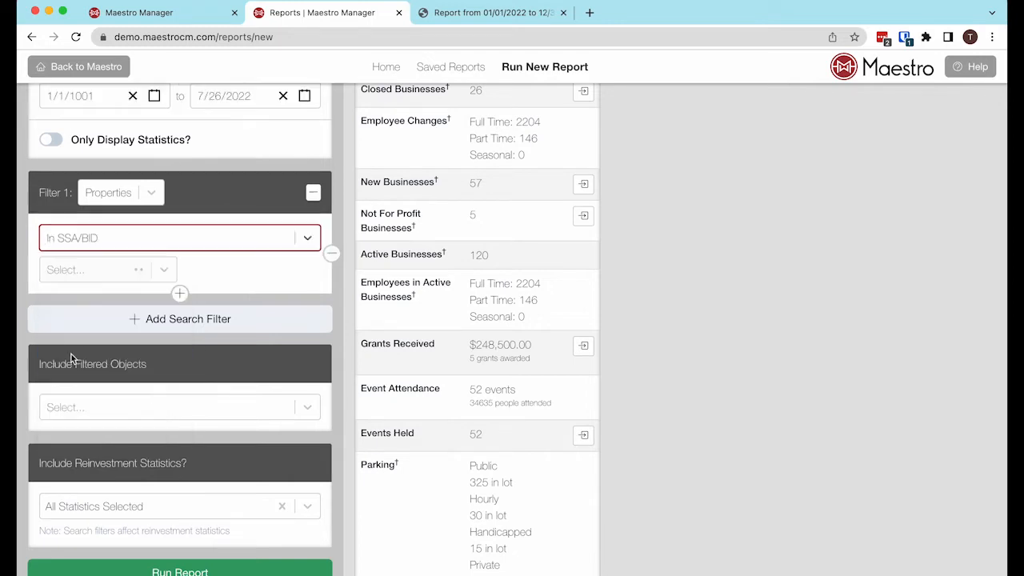
click(145, 274)
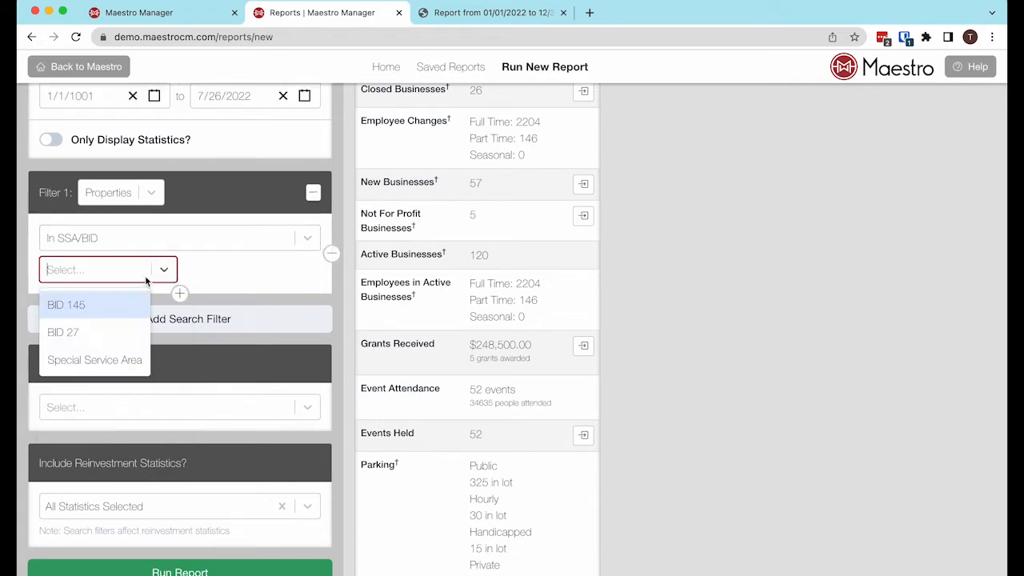
click(102, 360)
click(176, 553)
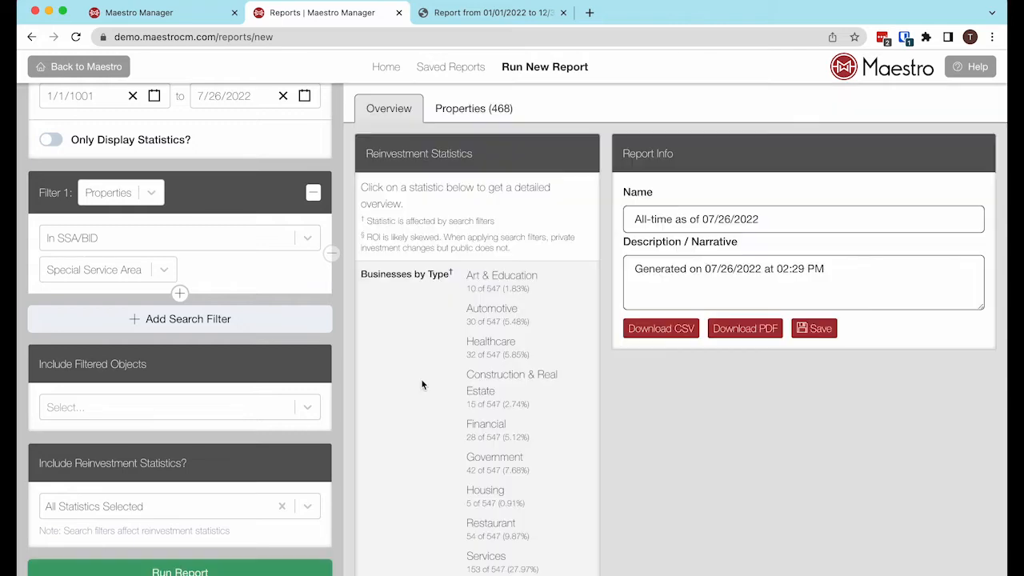
- Examine the reinvestment statistics for the Special Service Area, noting which ones are marked as affected by search filters
scroll(473, 392, down, 5)
scroll(476, 376, down, 3)
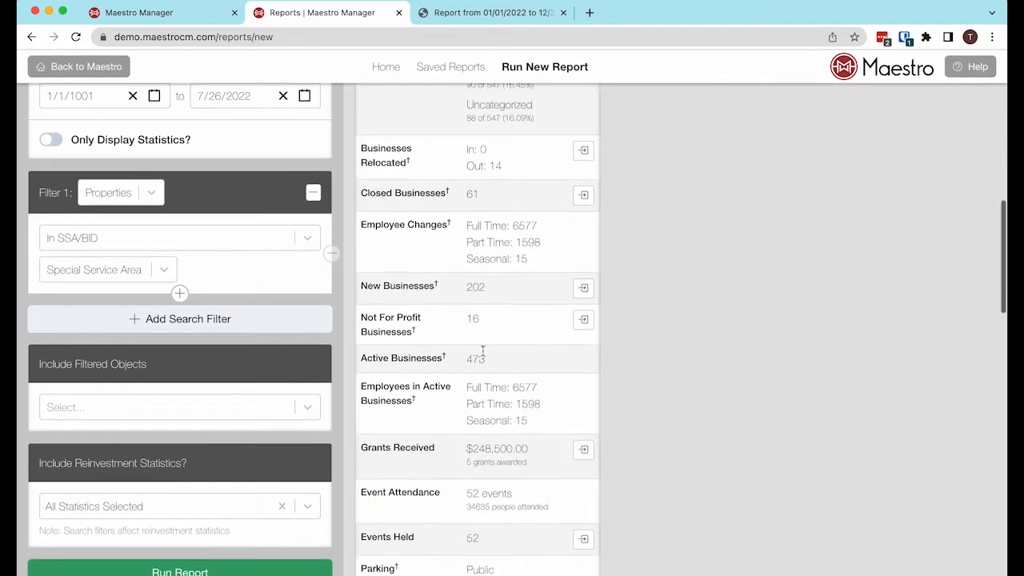
scroll(503, 304, down, 1)
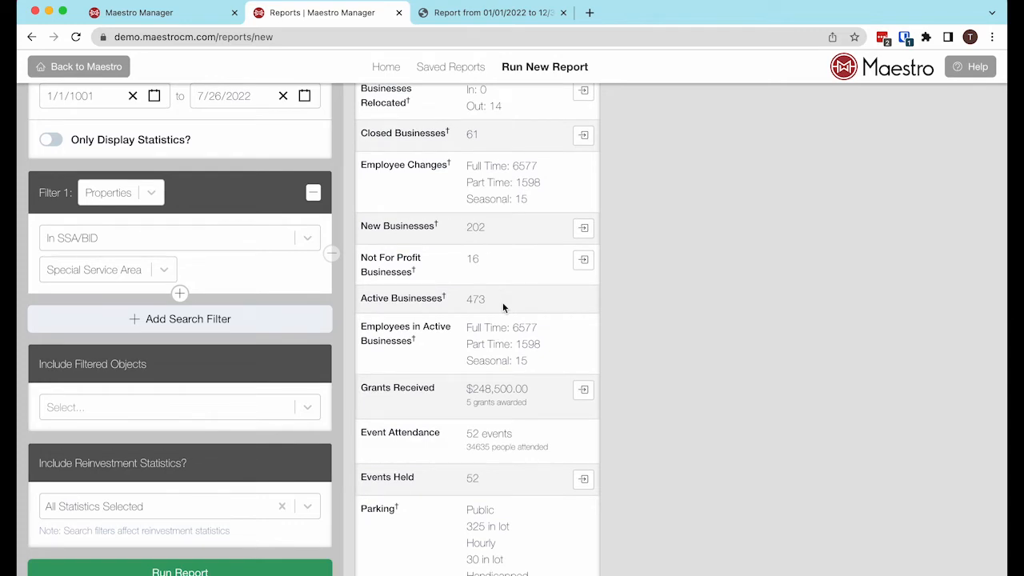
mouse_move(436, 224)
scroll(472, 392, down, 2)
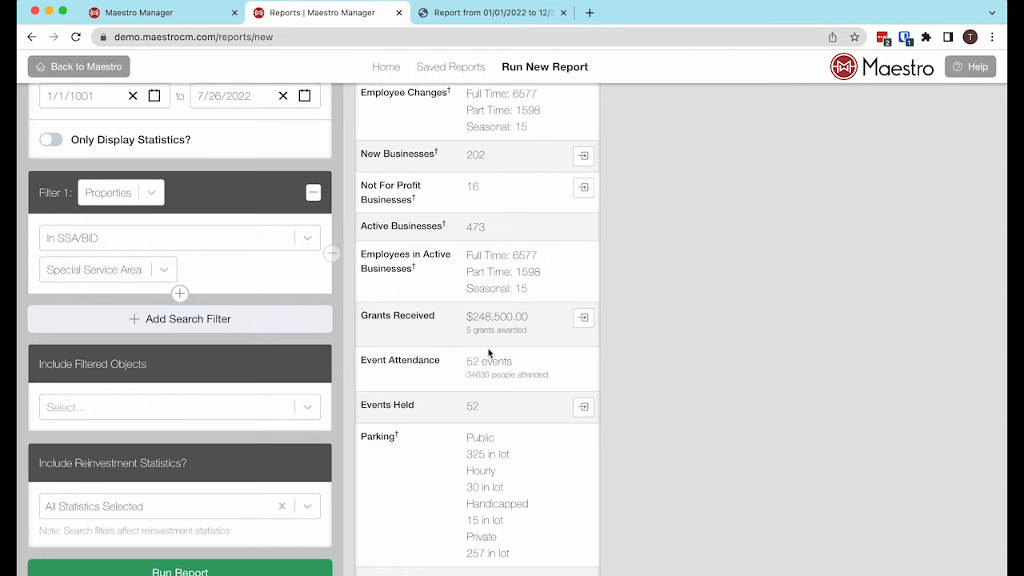
scroll(430, 360, up, 2)
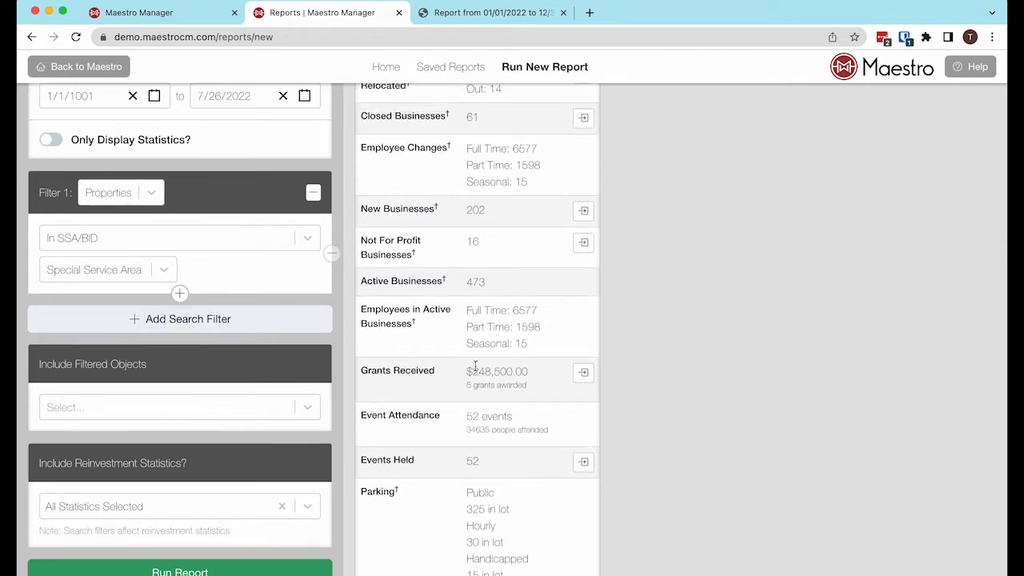
scroll(475, 366, up, 3)
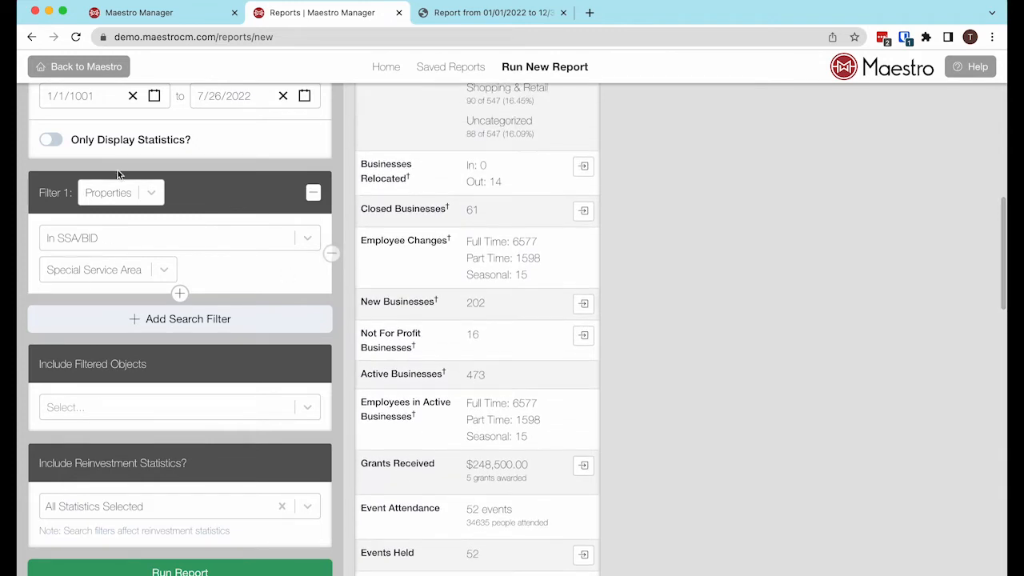
scroll(505, 286, up, 4)
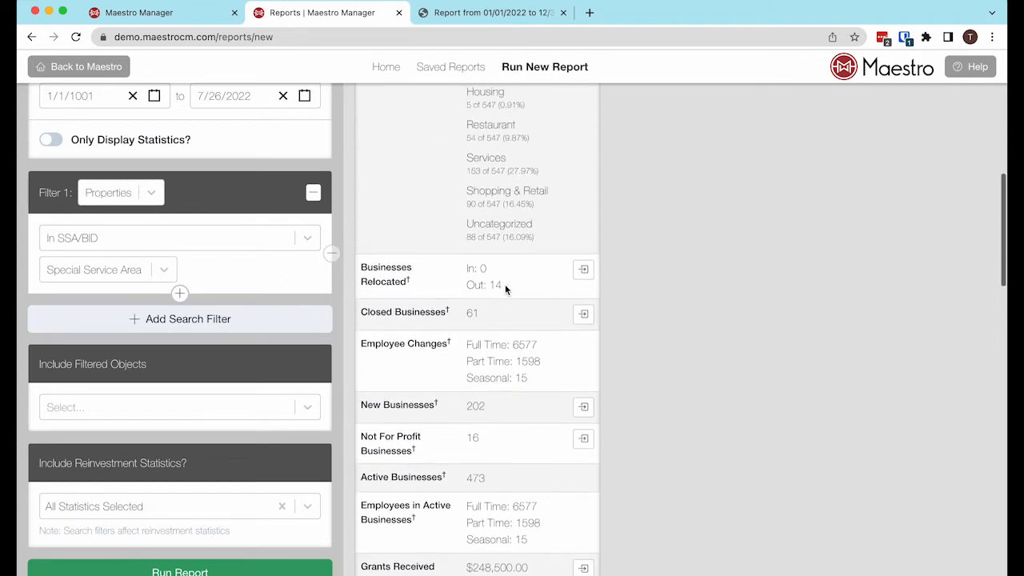
scroll(505, 290, up, 1)
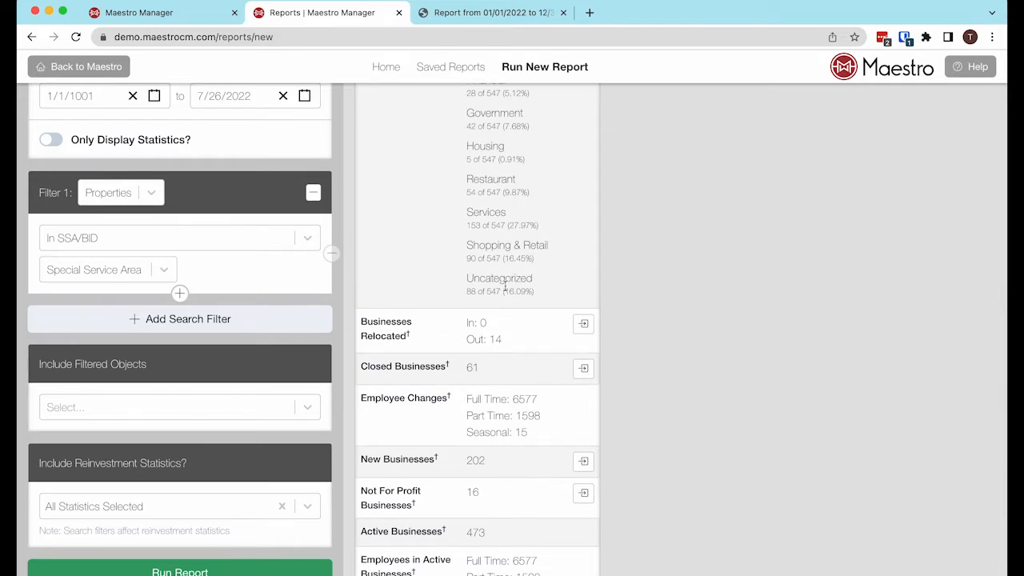
scroll(524, 256, up, 10)
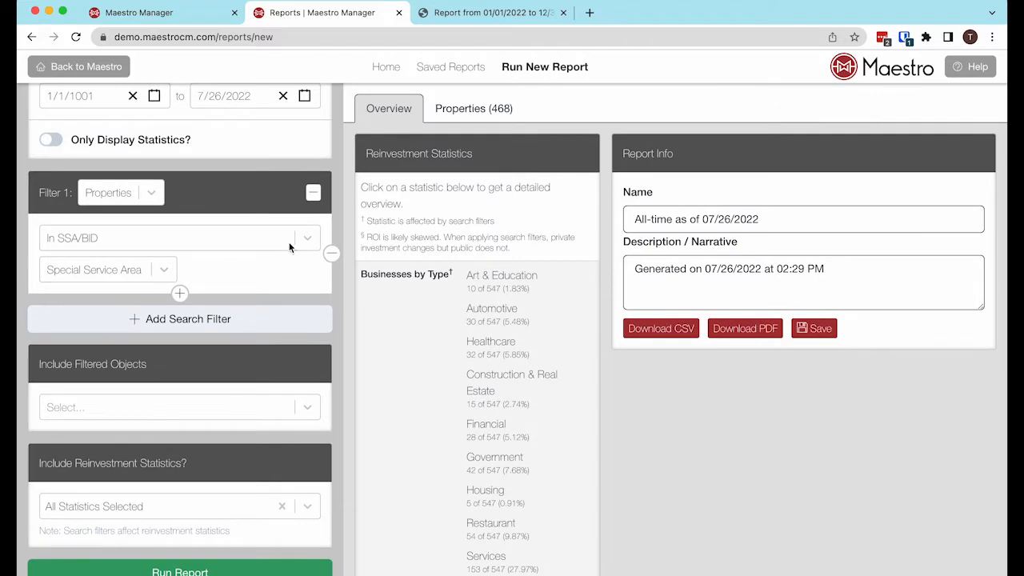
- Remove the Special Service Area condition with its Properties filter, and clear all selected reinvestment statistics
click(331, 253)
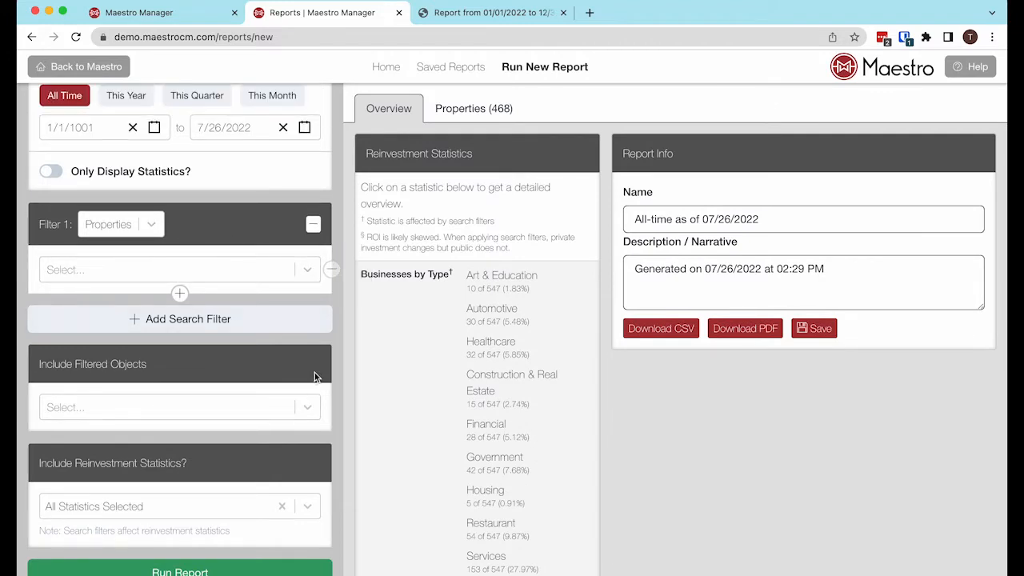
click(313, 224)
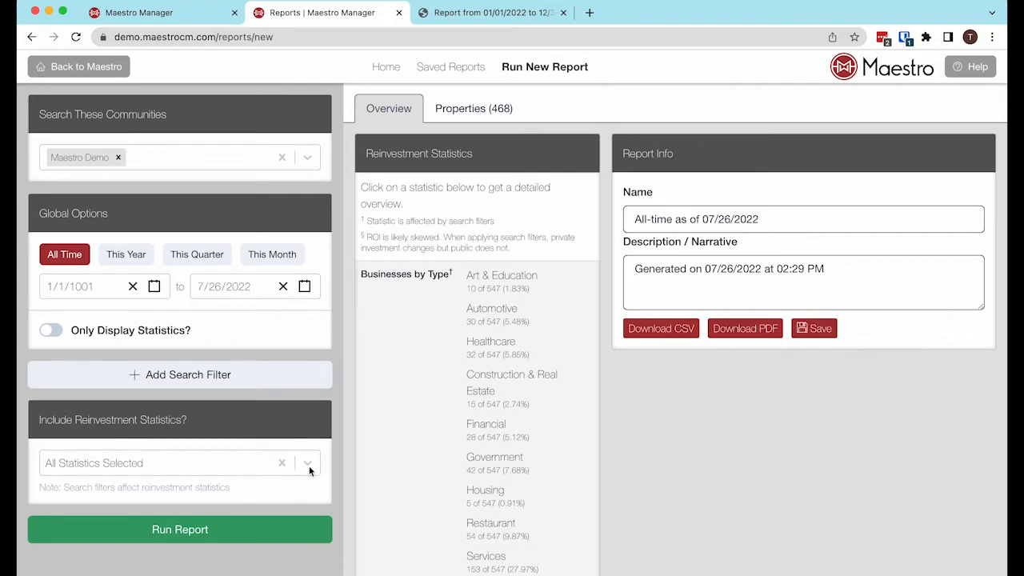
click(282, 462)
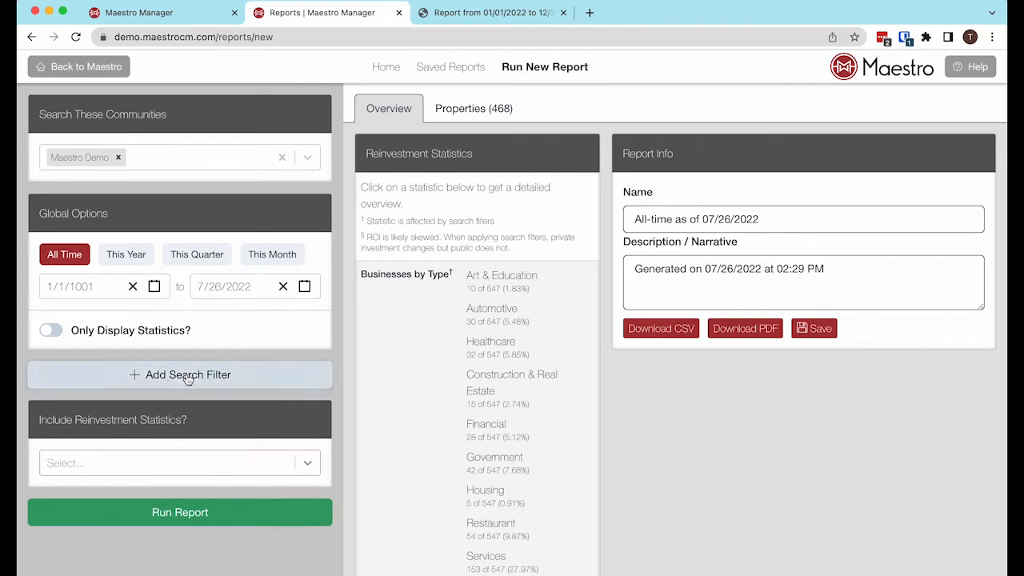
- Add a new Properties search filter with its field set to All
click(187, 376)
click(130, 401)
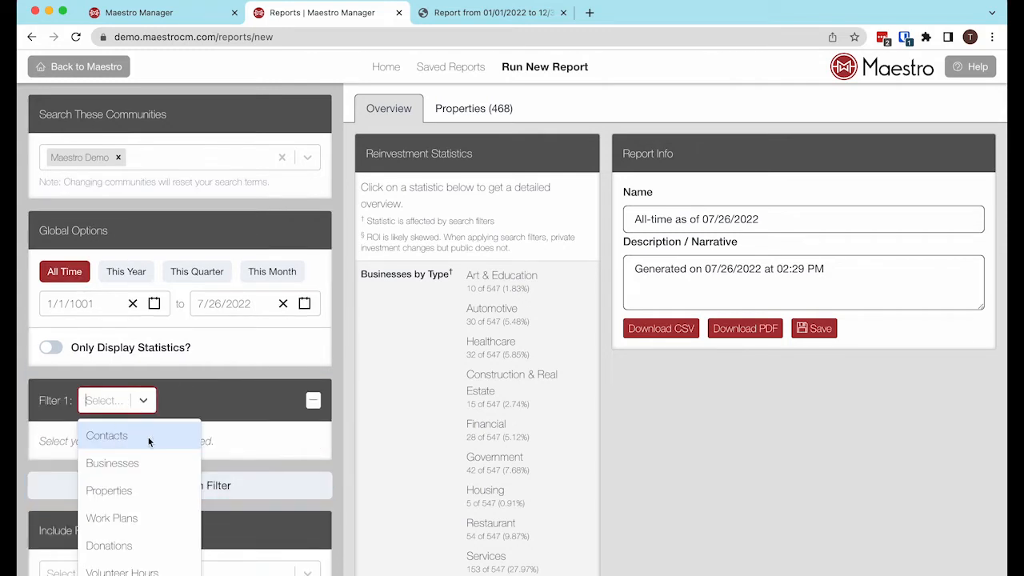
click(112, 490)
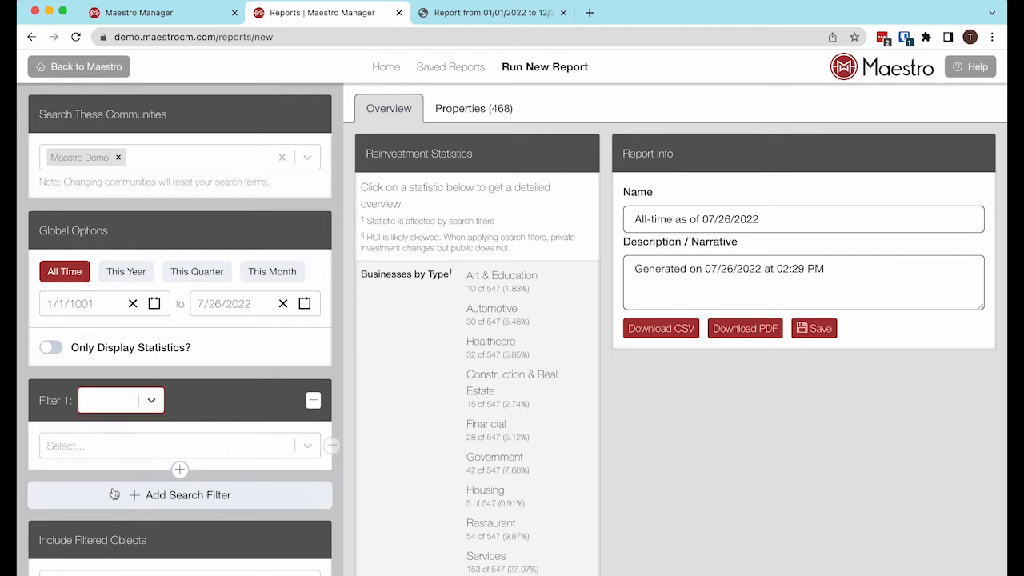
click(114, 440)
scroll(107, 491, down, 5)
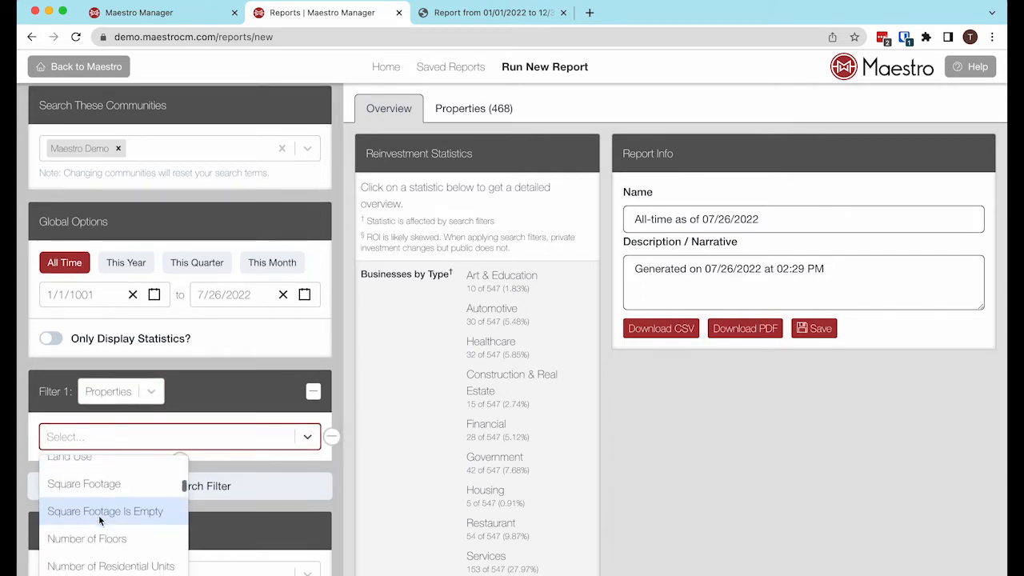
scroll(99, 514, down, 8)
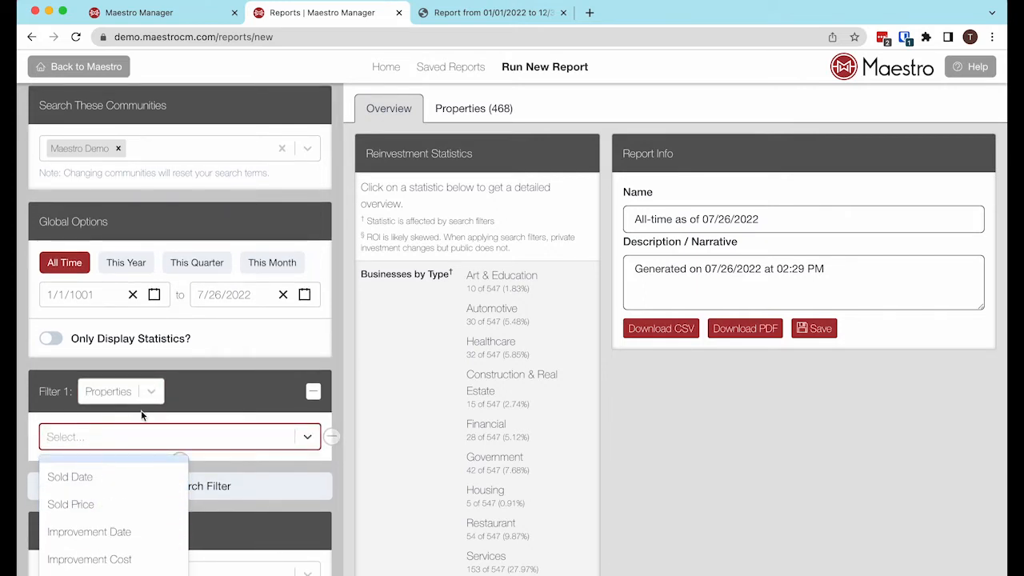
scroll(75, 523, down, 6)
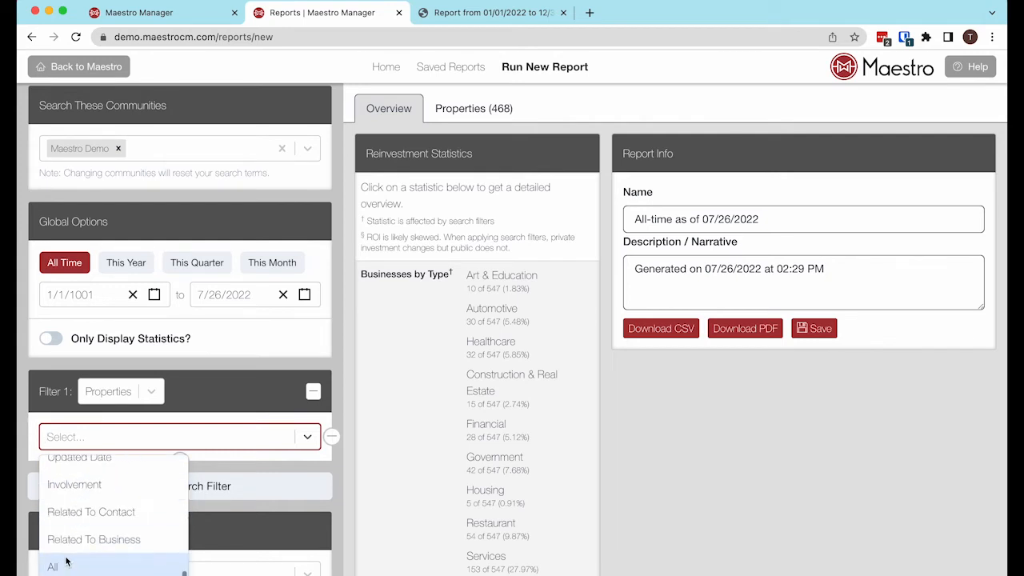
click(67, 564)
- Run the report for all properties, view the resulting Properties list, and return to the report overview
scroll(211, 415, down, 1)
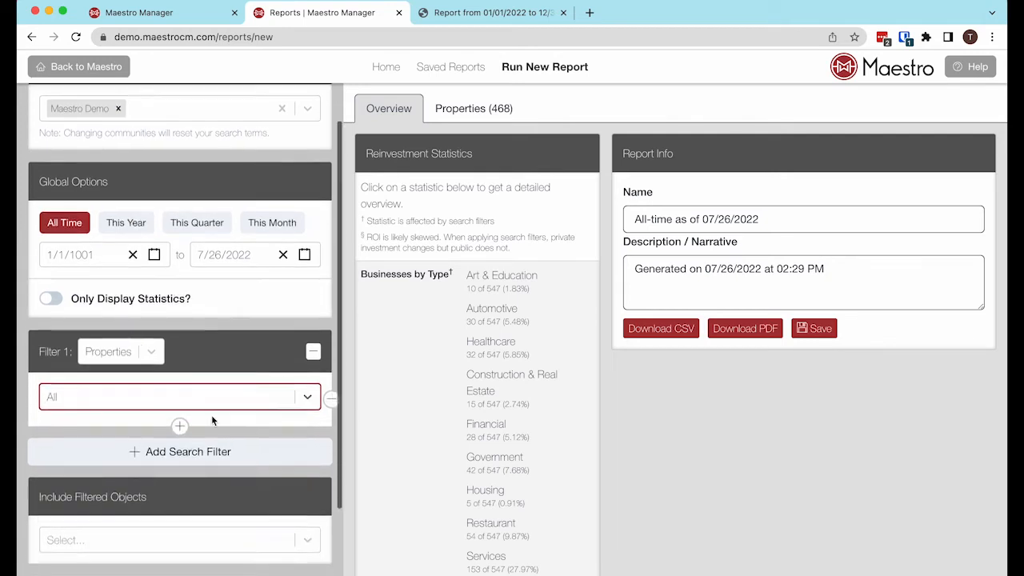
scroll(212, 414, down, 3)
click(172, 565)
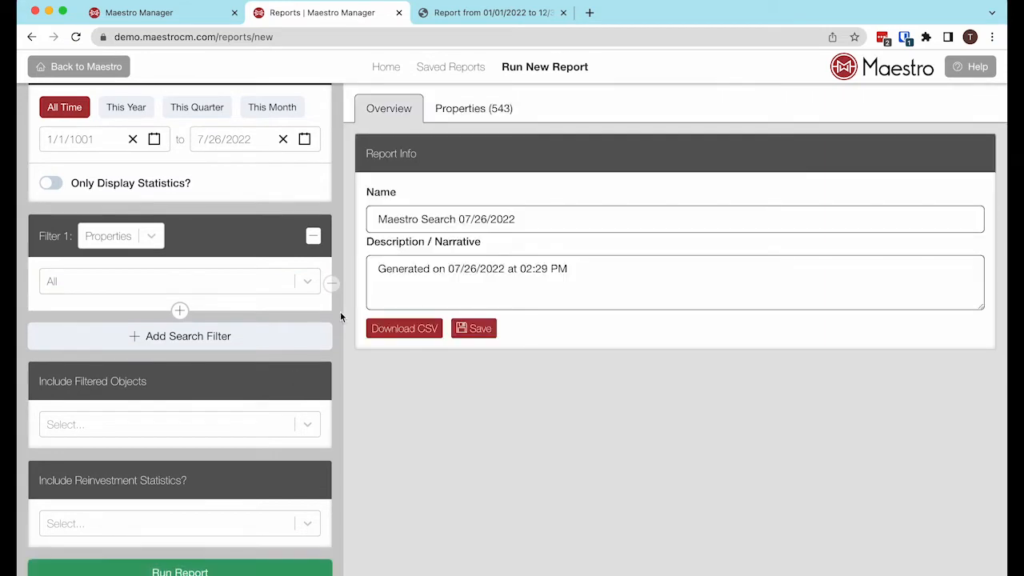
click(466, 112)
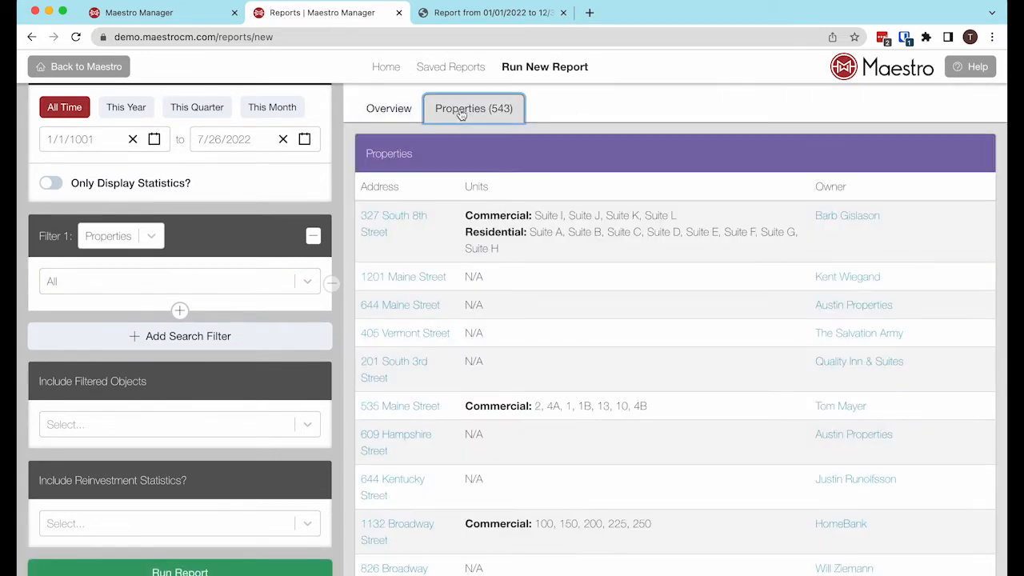
click(395, 118)
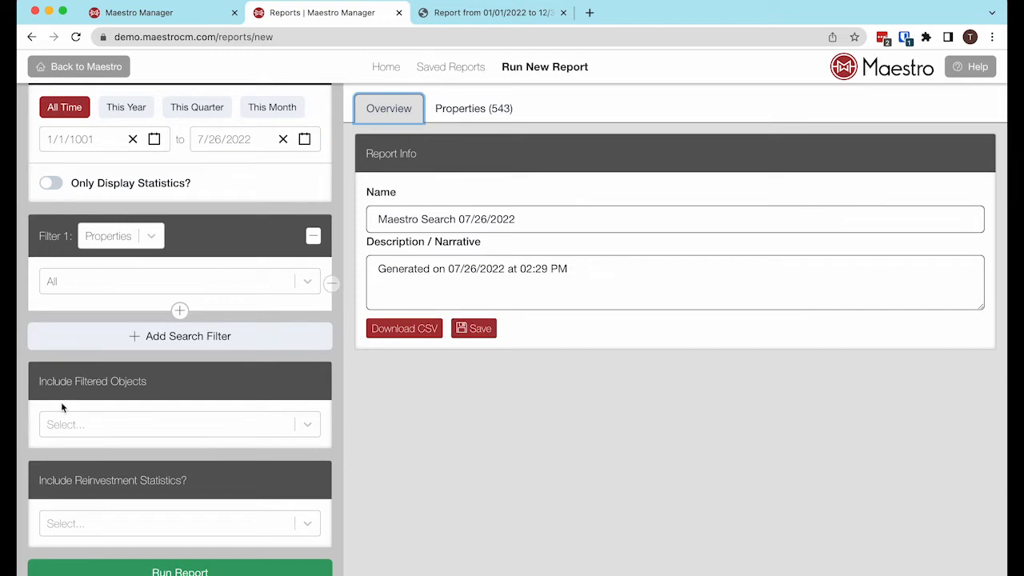
- Include Businesses and Contacts as filtered objects for the Properties search and run the report
click(91, 427)
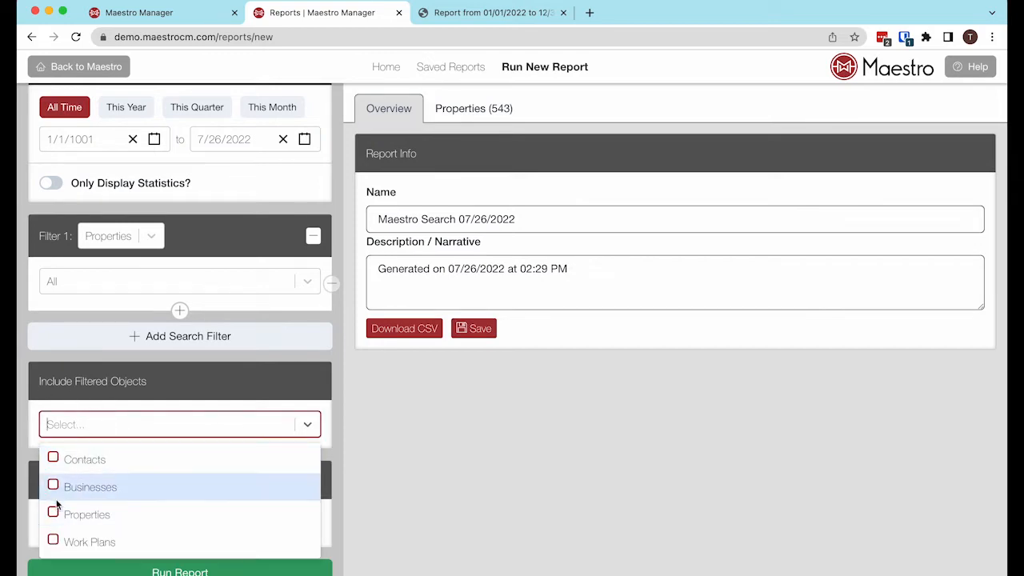
click(268, 239)
click(88, 421)
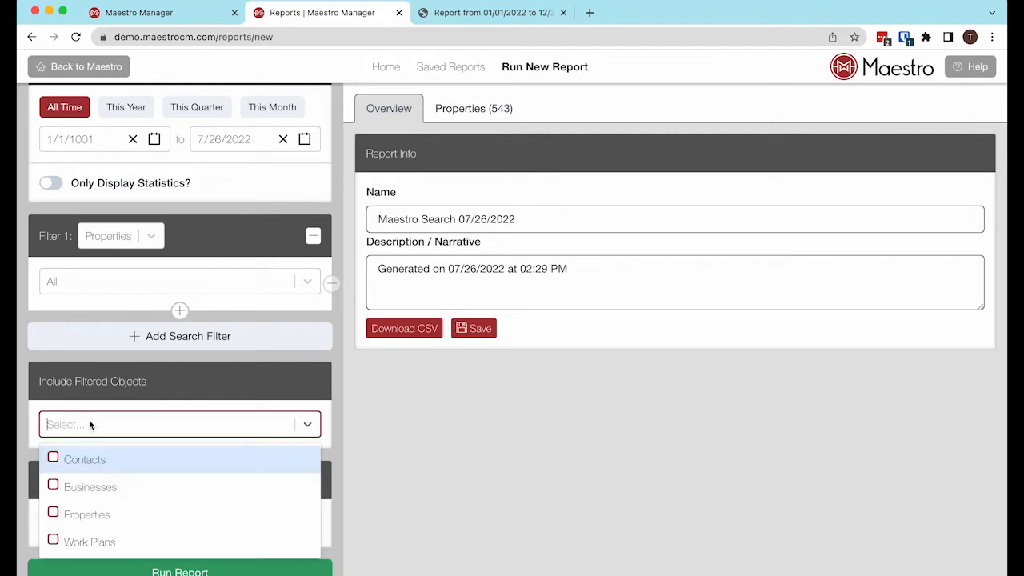
click(53, 487)
click(53, 457)
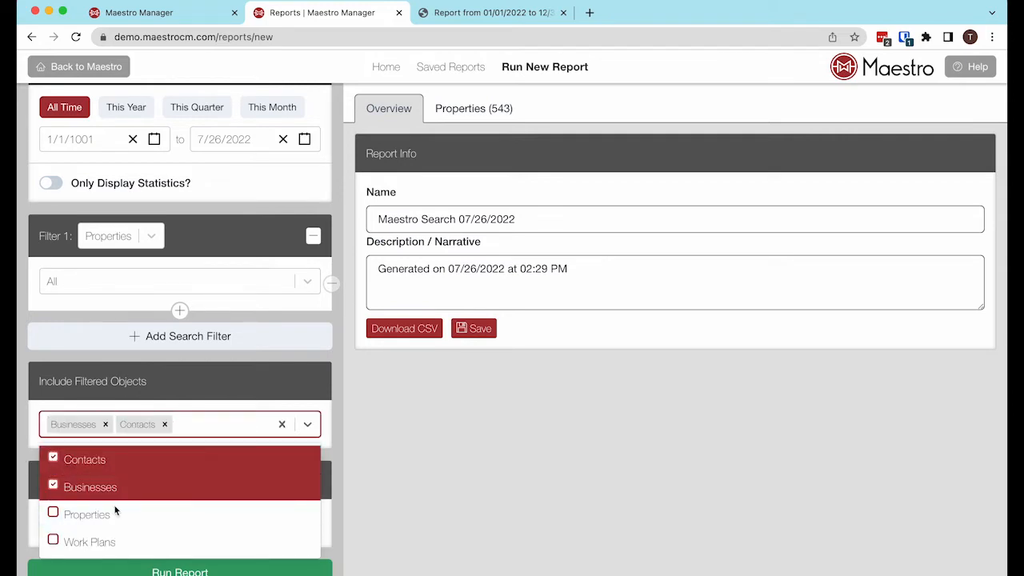
click(160, 565)
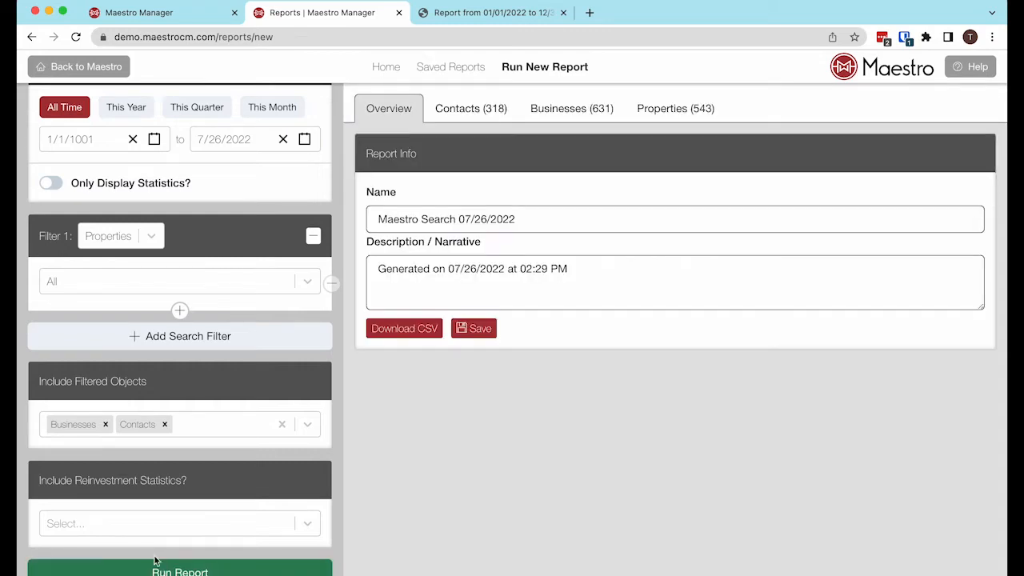
- View the report's Contacts, Businesses and Properties lists, finishing on the Businesses list
scroll(337, 330, up, 4)
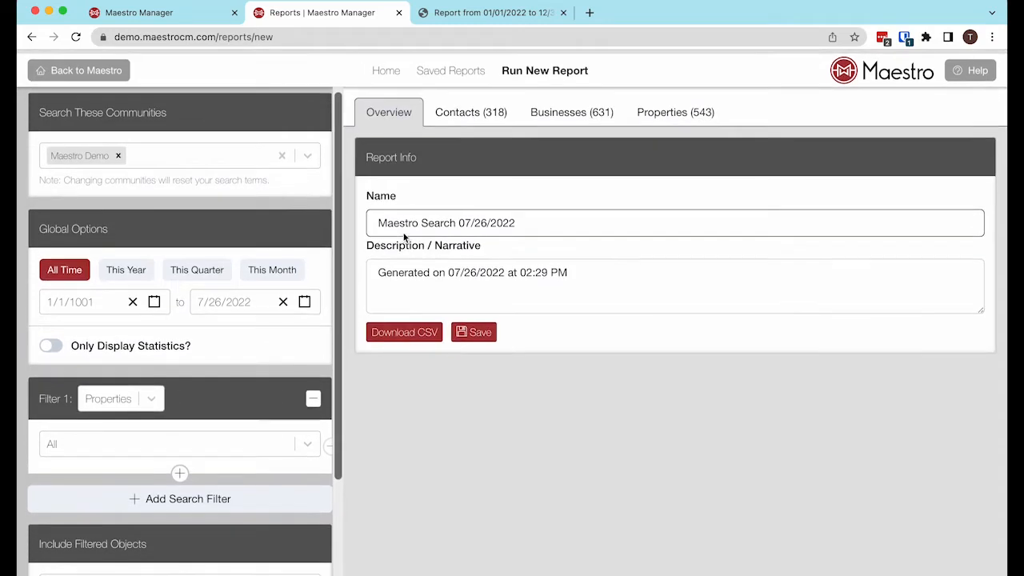
scroll(244, 304, down, 4)
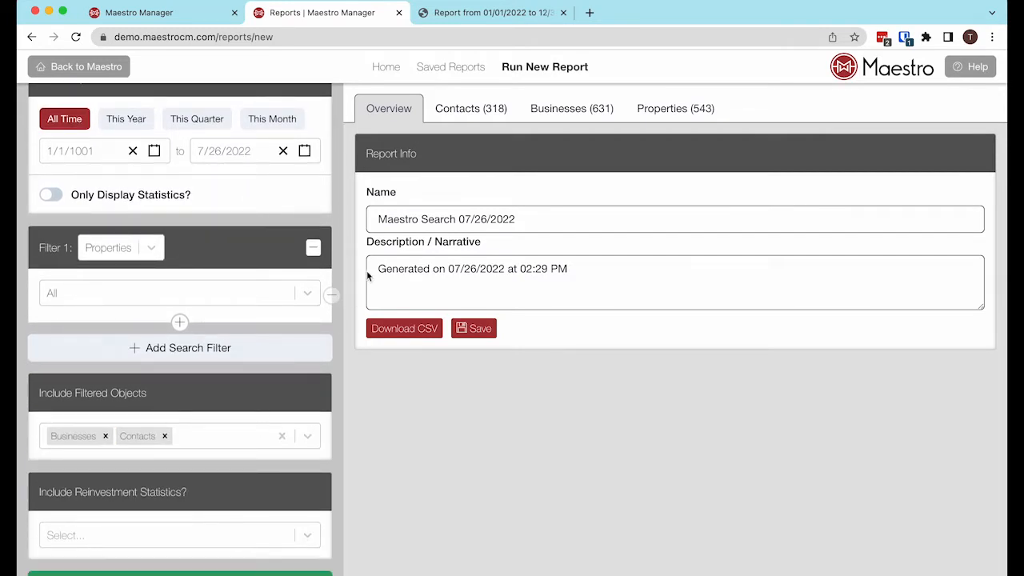
click(479, 117)
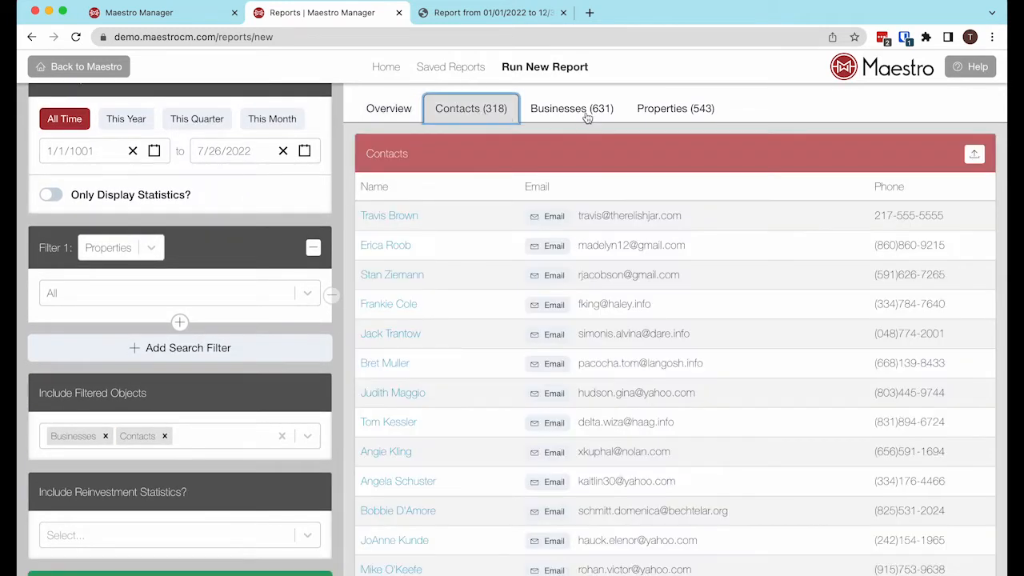
click(598, 116)
click(670, 116)
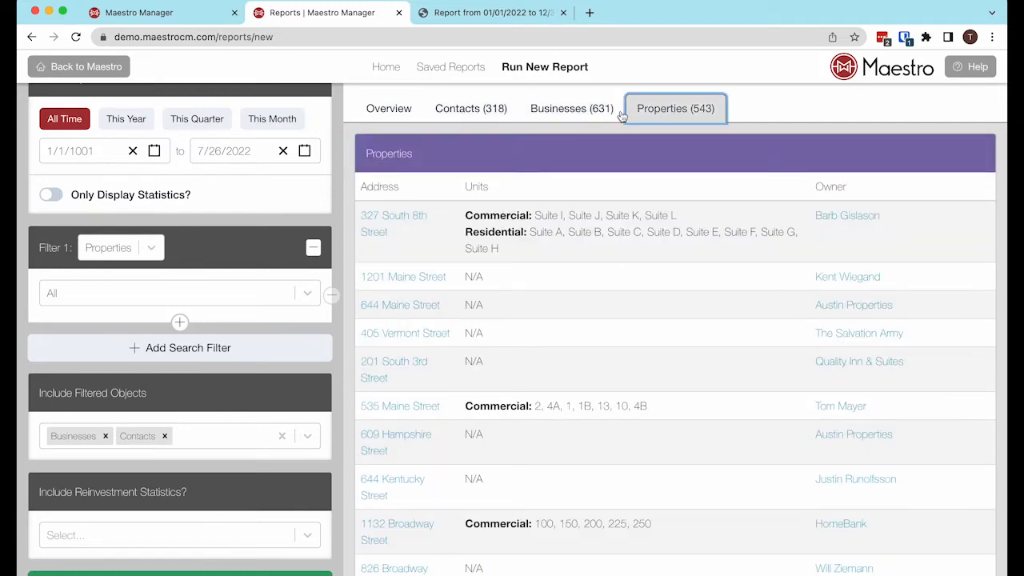
click(466, 116)
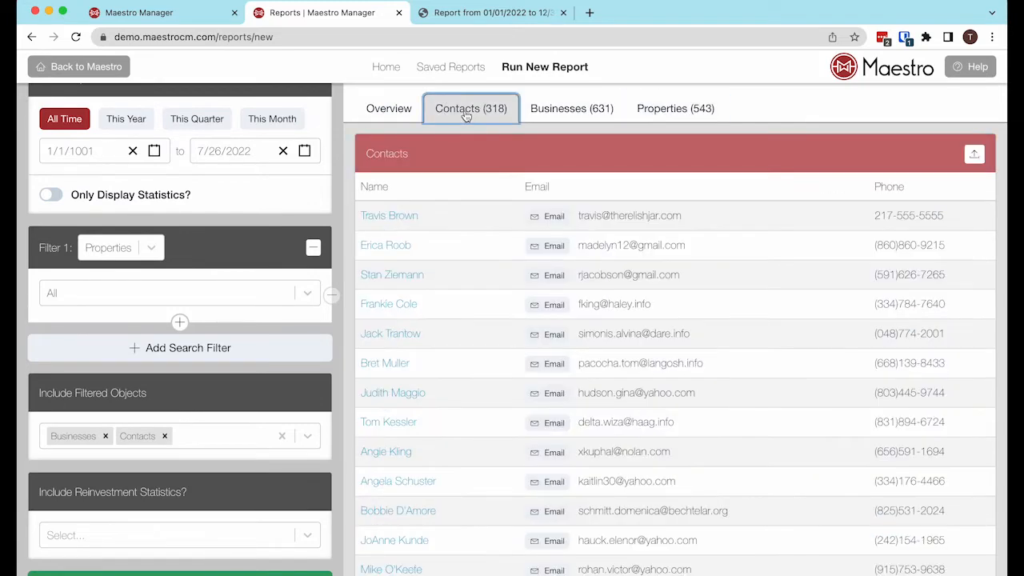
click(557, 119)
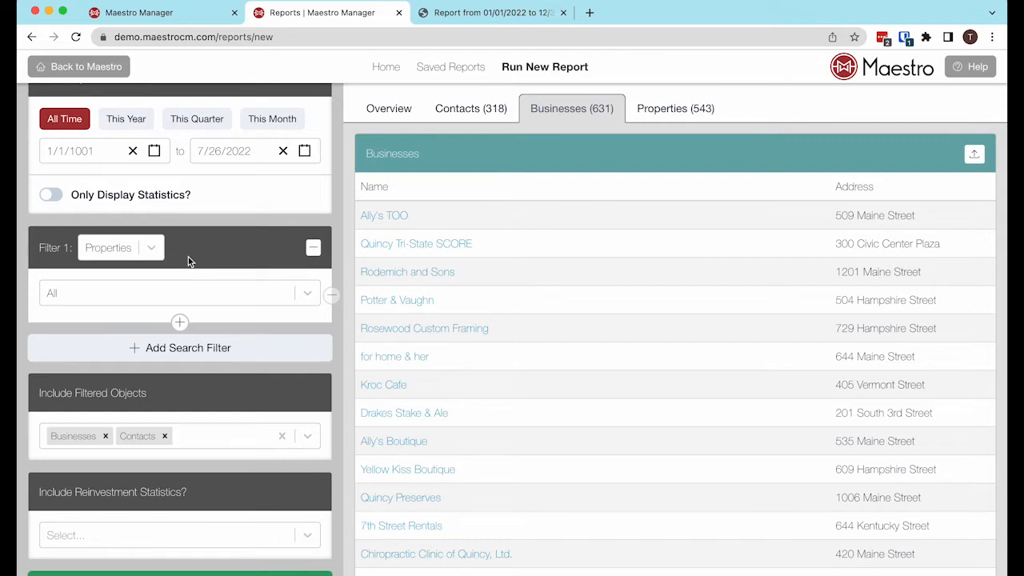
- Clear the included filtered objects and remove the Properties search filter with its All condition
click(282, 439)
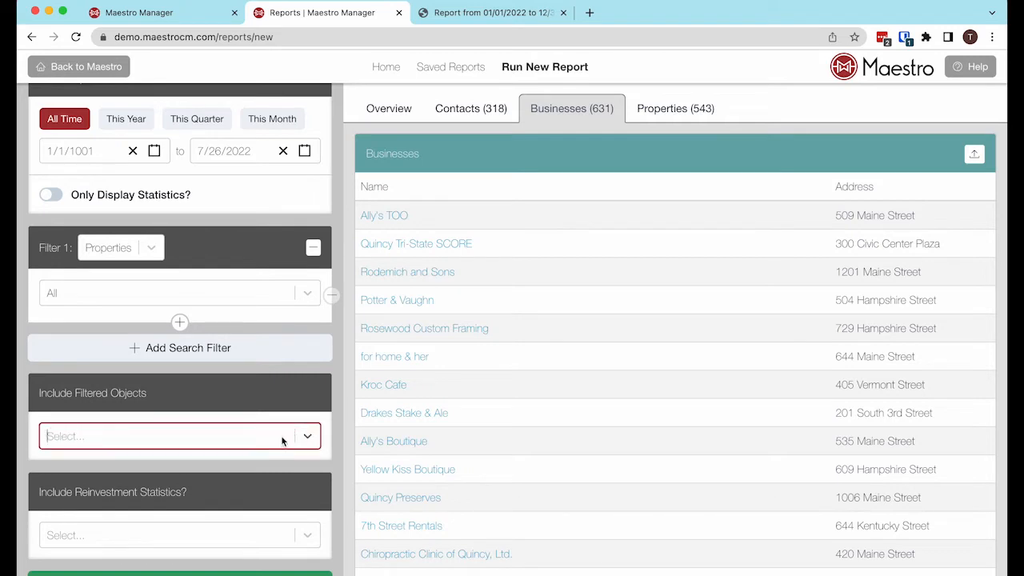
click(327, 296)
click(313, 248)
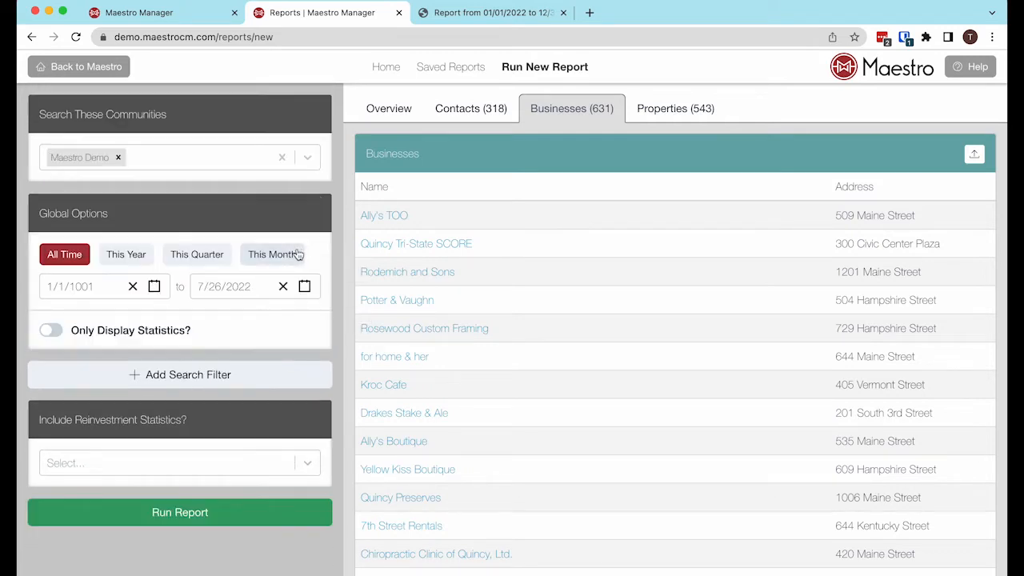
- Add an Overview search filter with its condition set to Involvement, Has
click(157, 379)
click(118, 400)
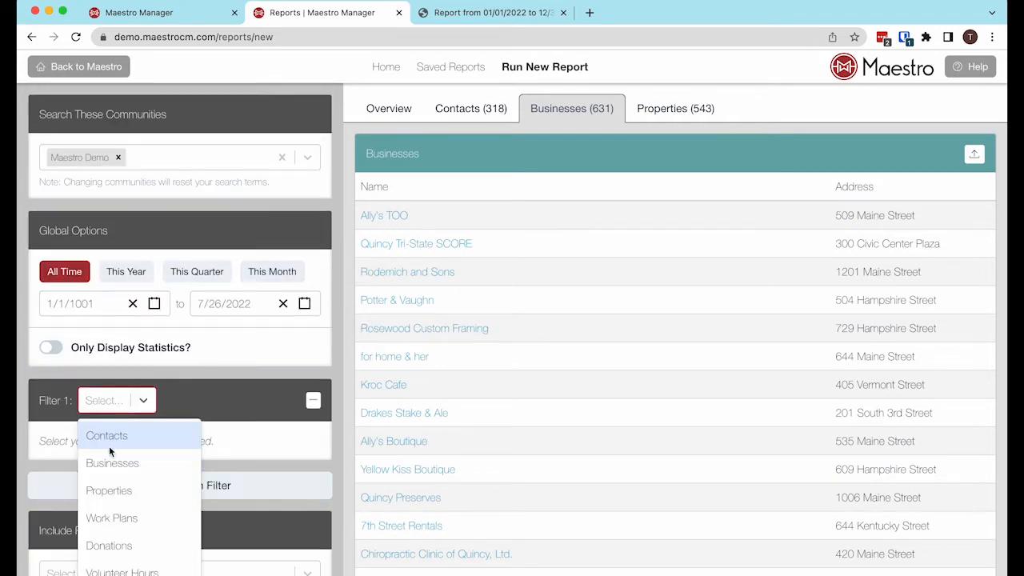
scroll(113, 496, down, 3)
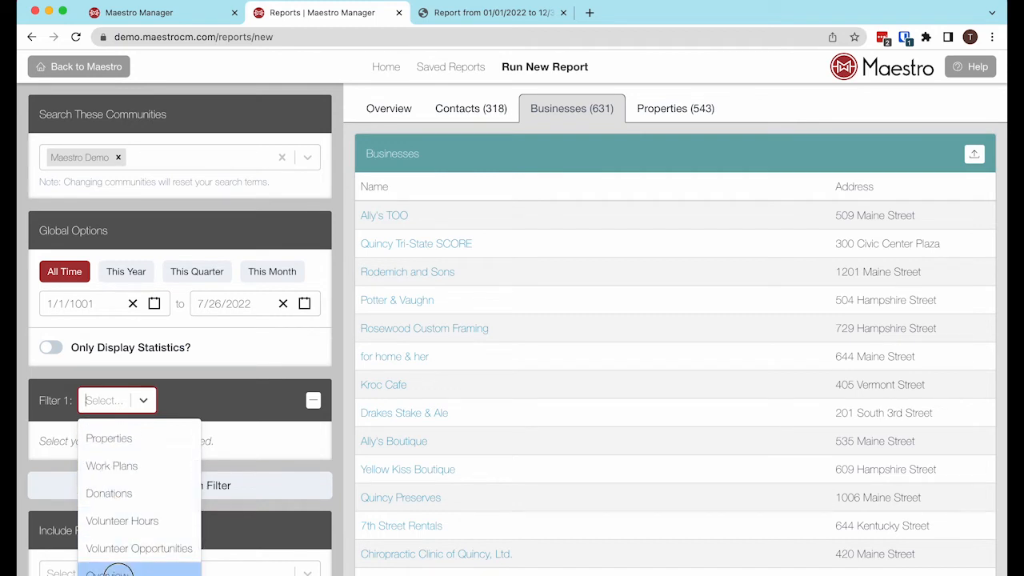
click(132, 564)
click(113, 446)
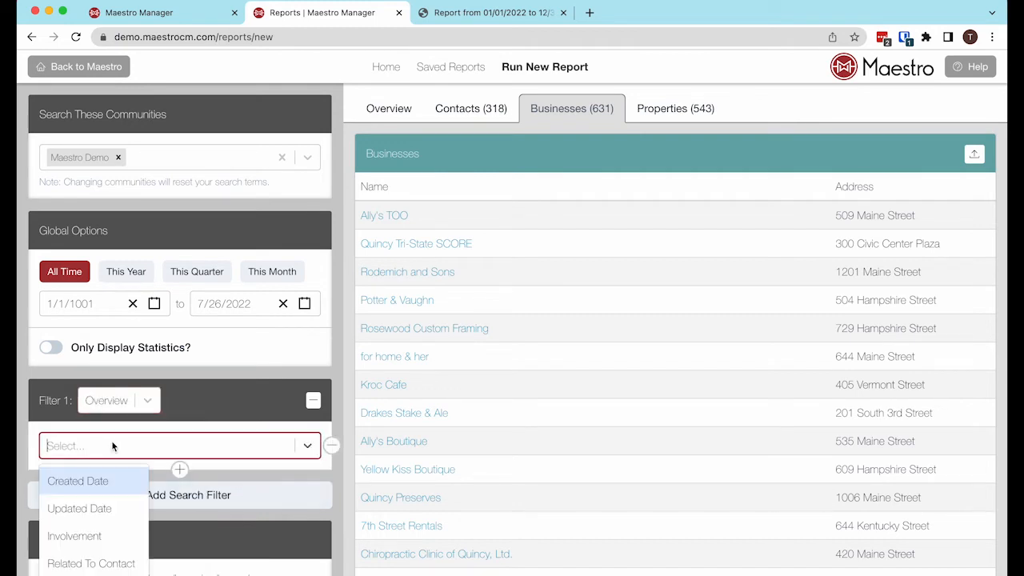
click(78, 536)
click(236, 446)
click(220, 482)
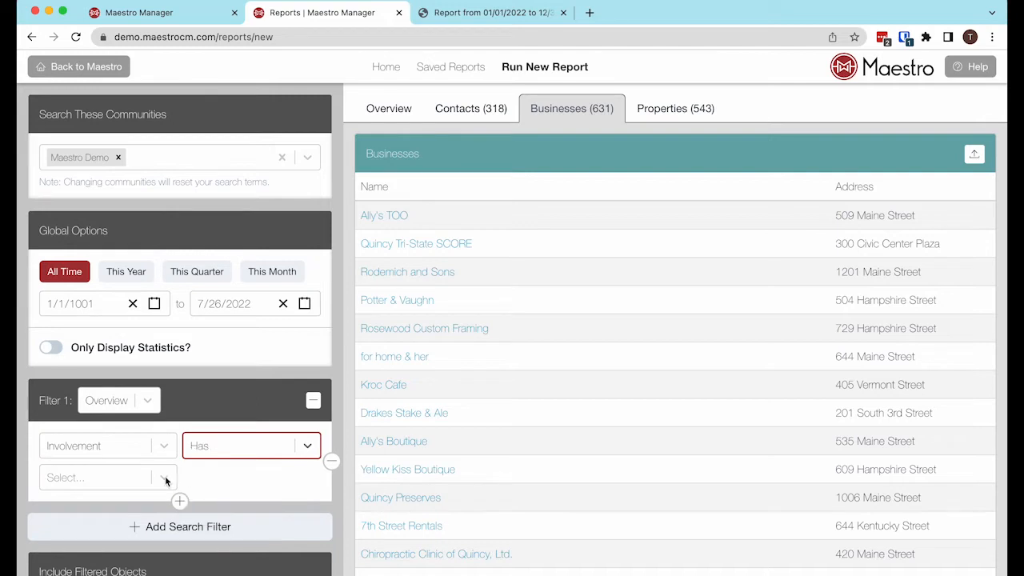
- Search the involvement options for Blues and choose Blues in the District Note Partner for the condition
click(117, 480)
text(Blues)
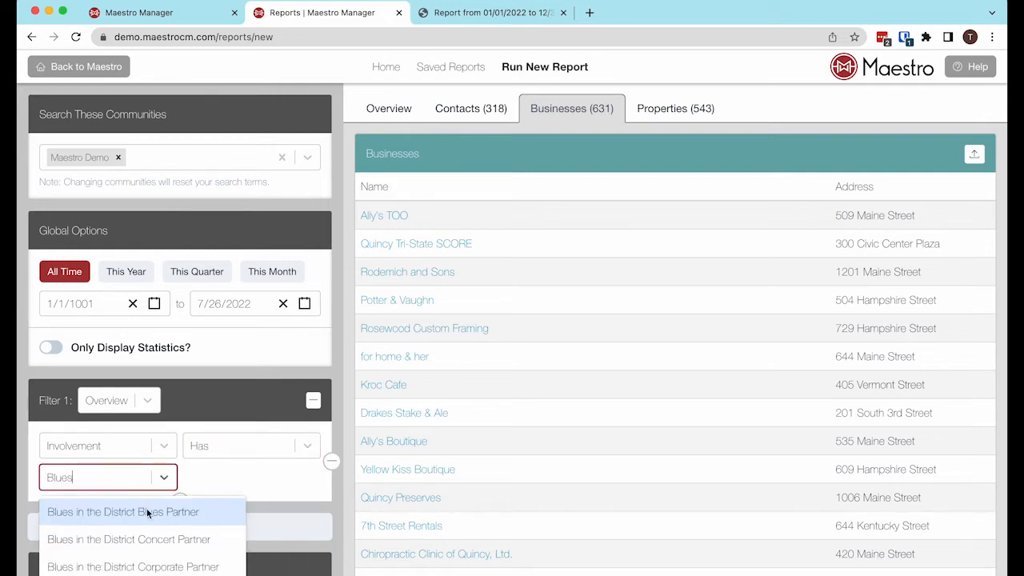
scroll(146, 508, down, 3)
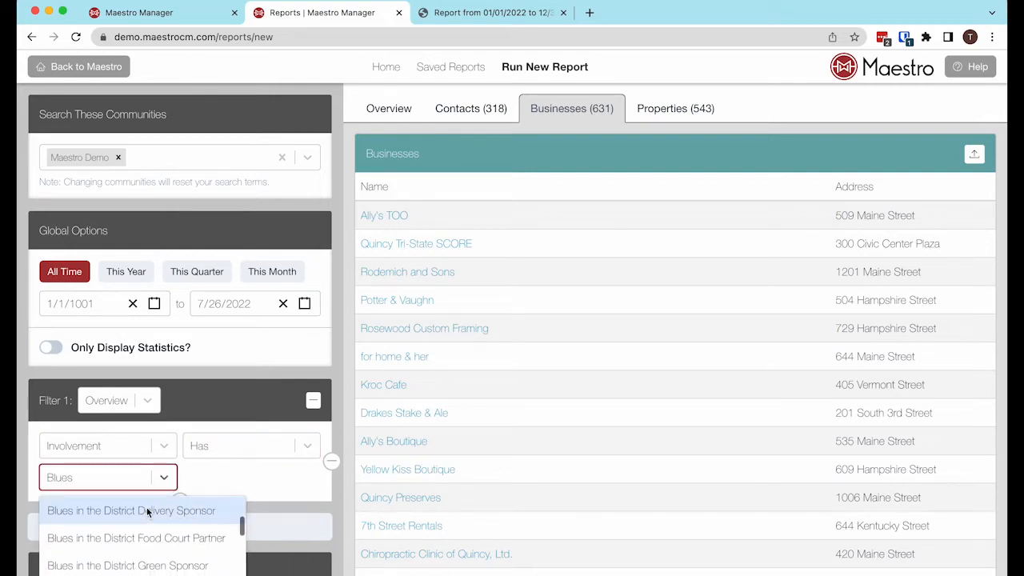
scroll(139, 528, down, 3)
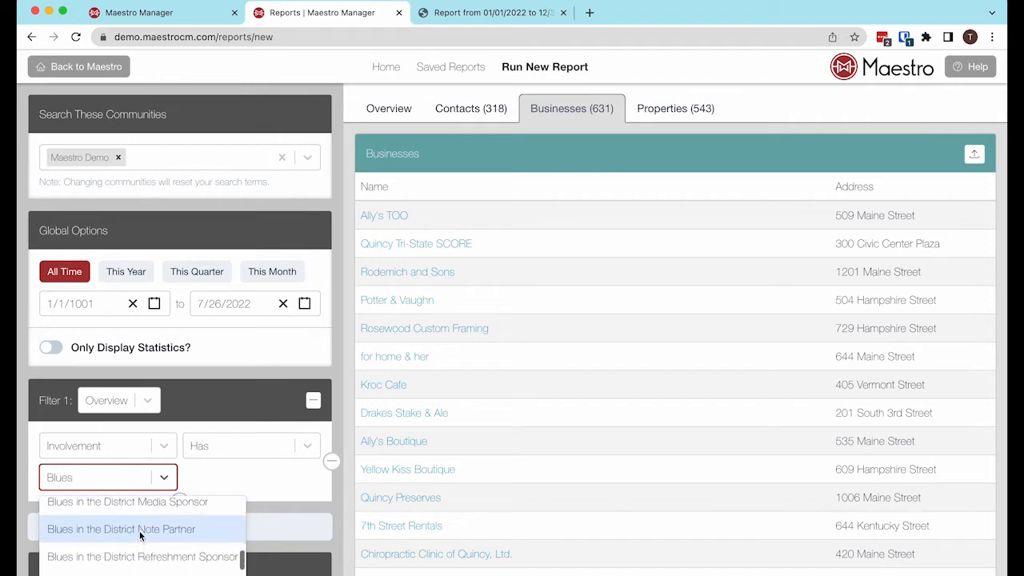
click(140, 530)
click(222, 479)
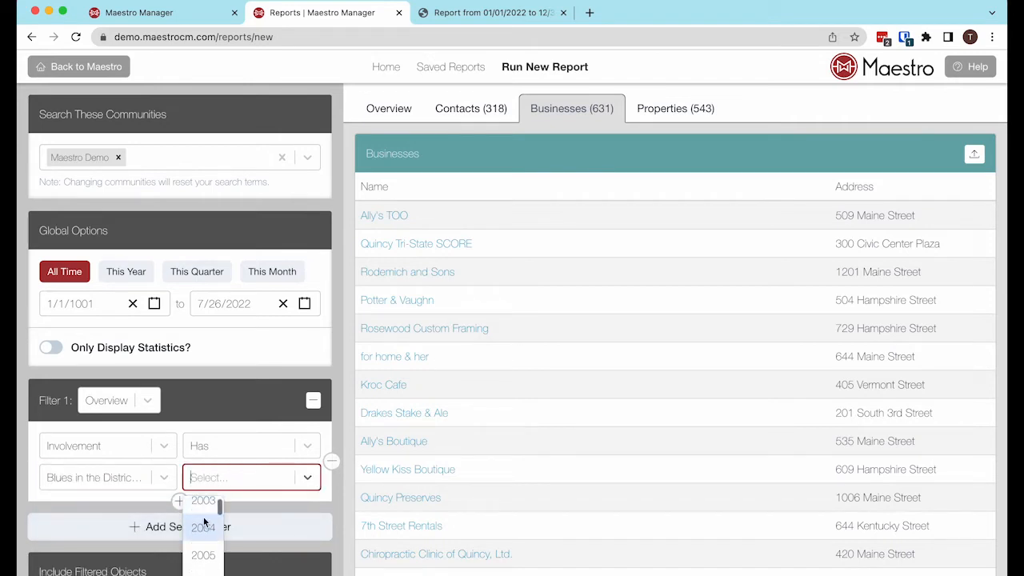
text(2)
key(BackSpace)
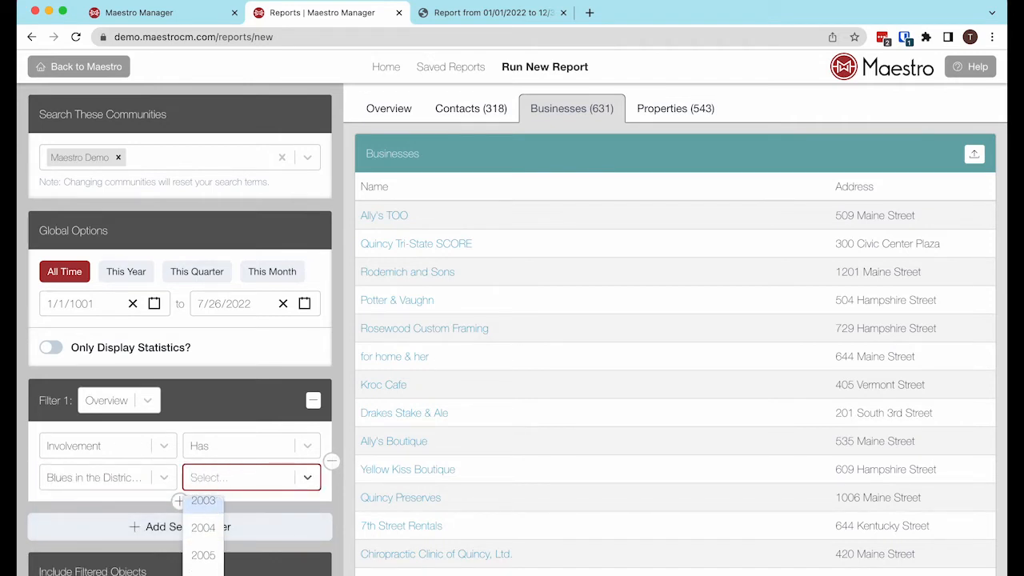
click(202, 437)
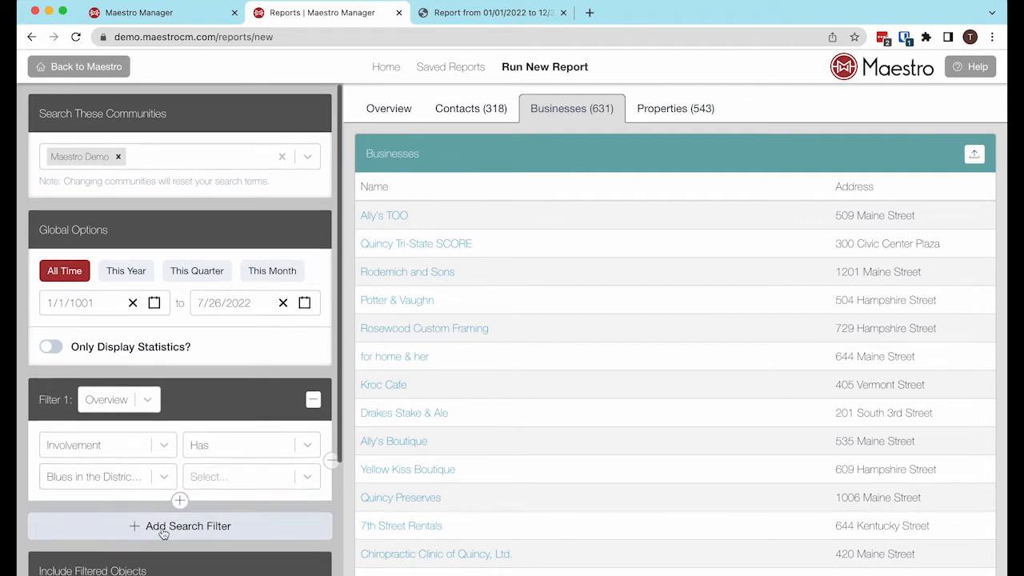
- Run the Overview report for the involvement condition without specifying a year
scroll(164, 529, down, 3)
scroll(163, 528, down, 1)
click(173, 564)
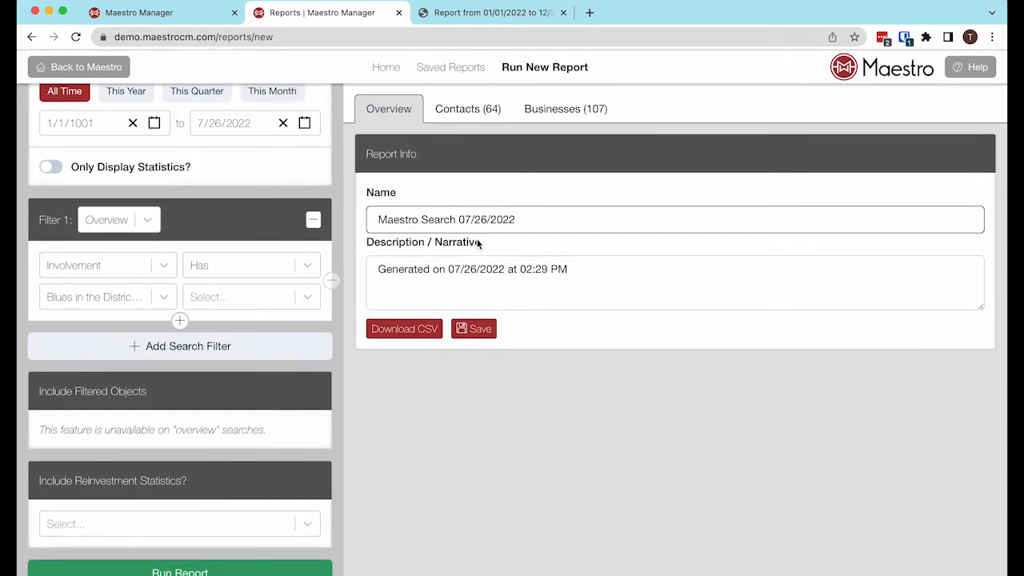
- Set the involvement condition's year to 2016 and run the report again
click(264, 298)
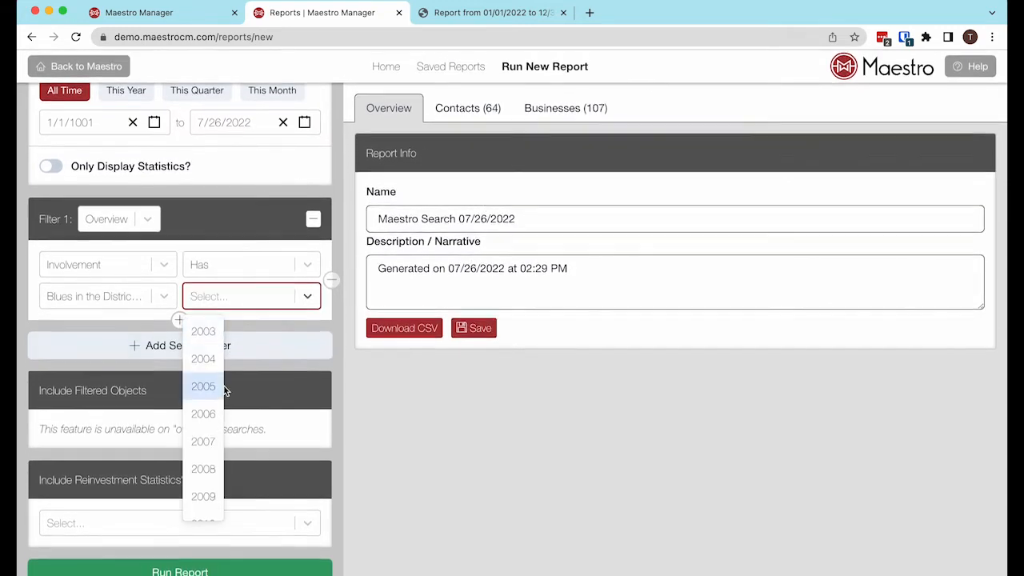
scroll(203, 410, down, 5)
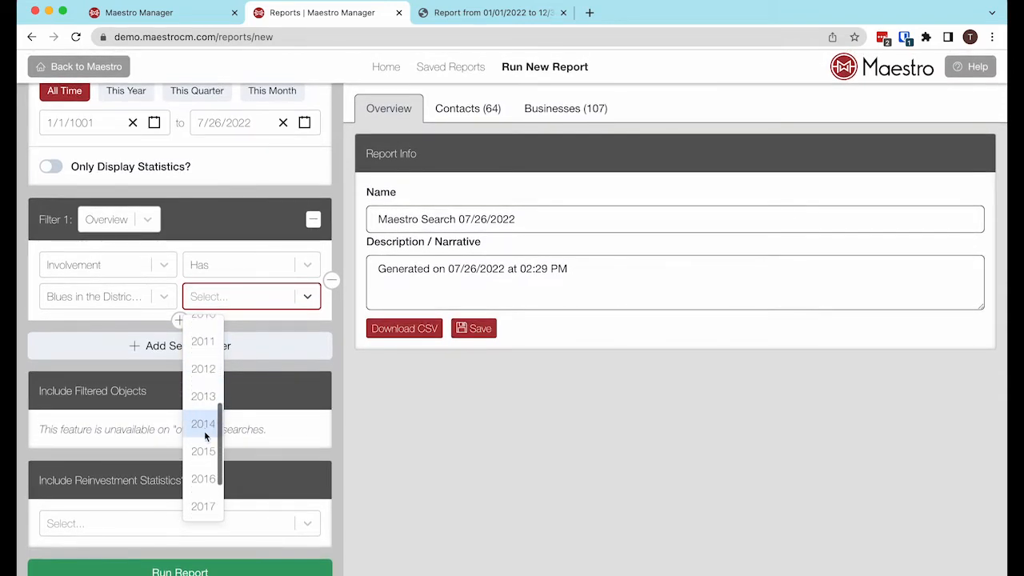
click(204, 479)
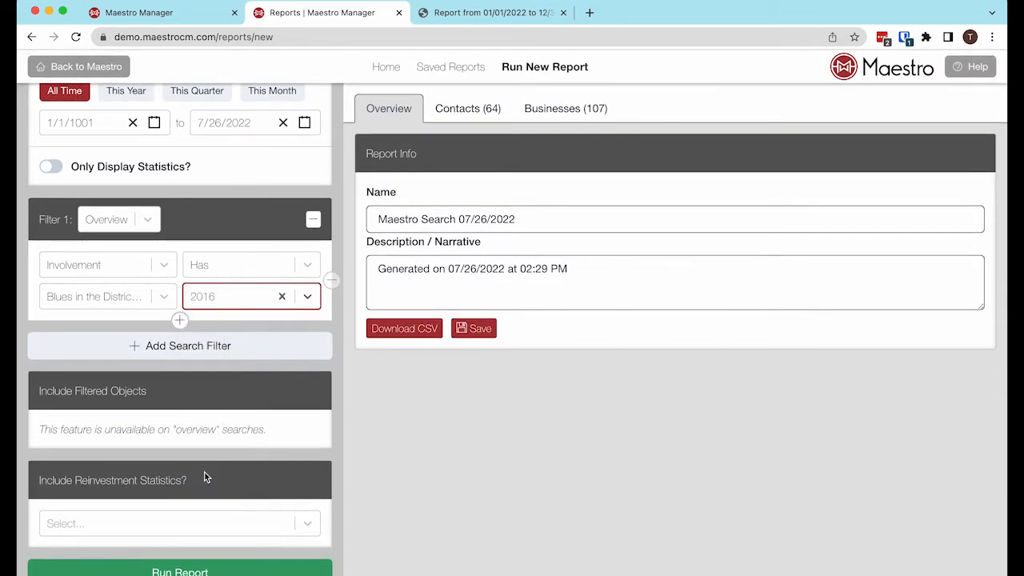
click(182, 562)
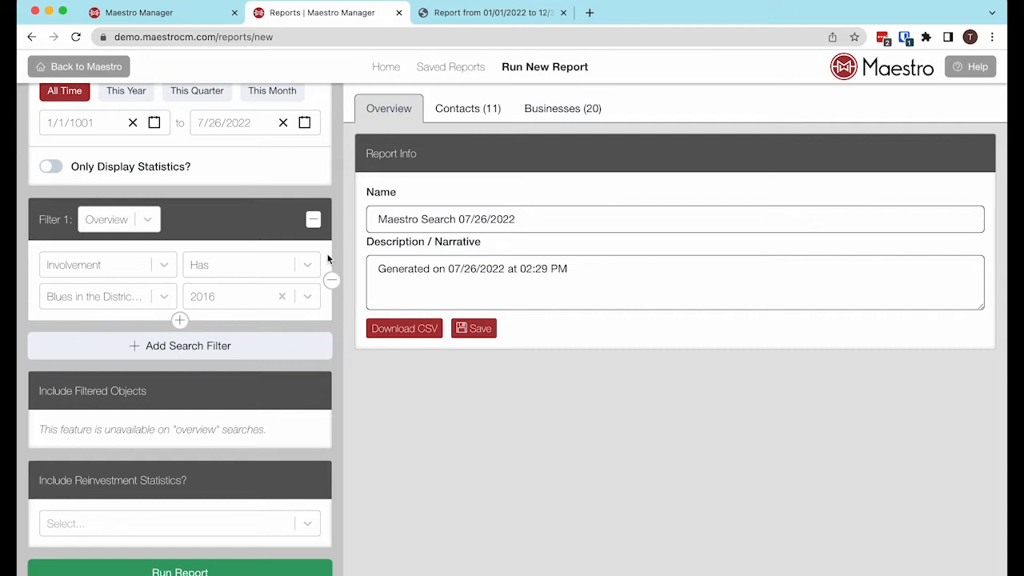
- Add a second condition to the Overview filter, set to Involvement, Has
click(180, 320)
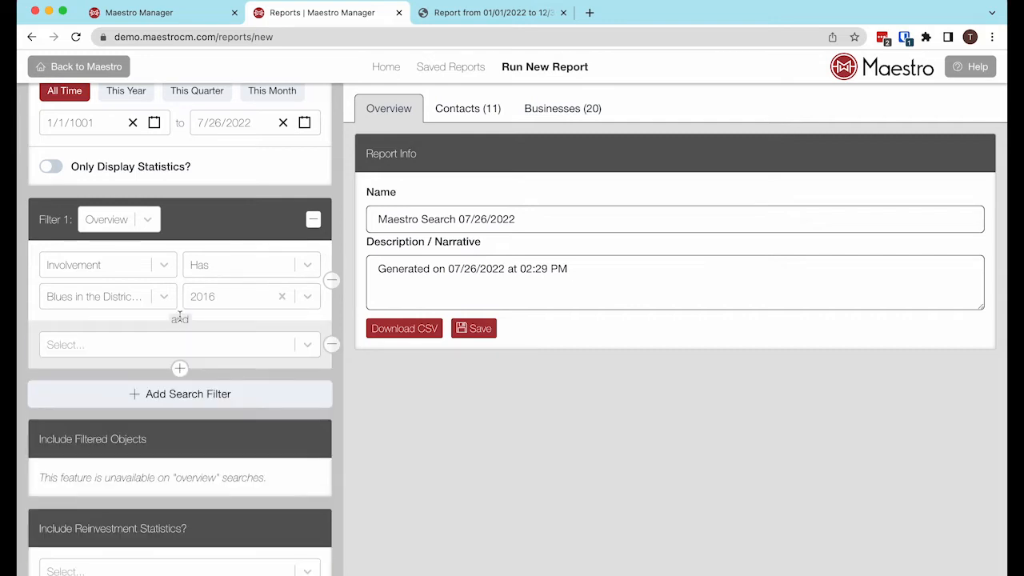
click(152, 351)
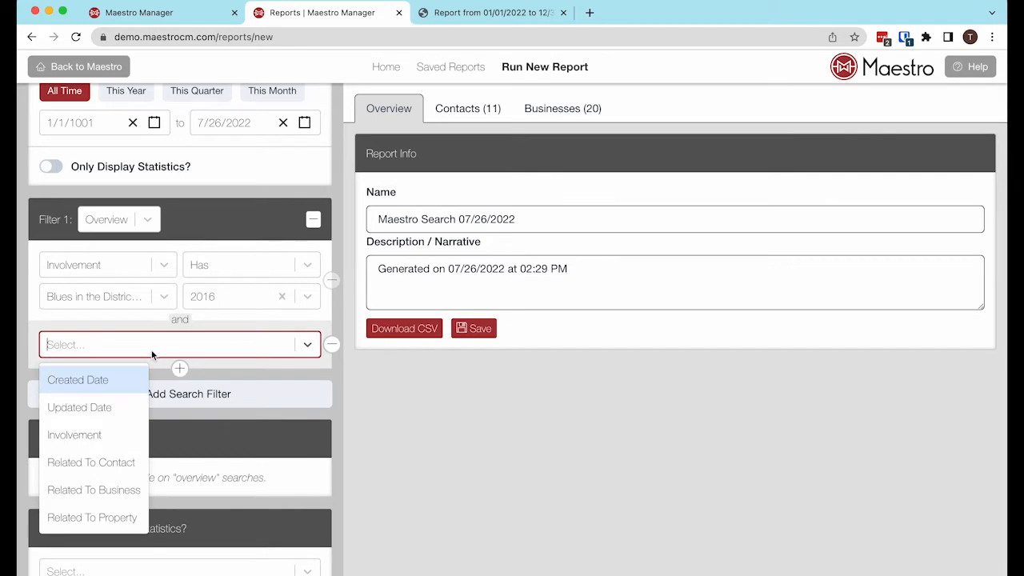
click(78, 435)
click(216, 352)
click(214, 378)
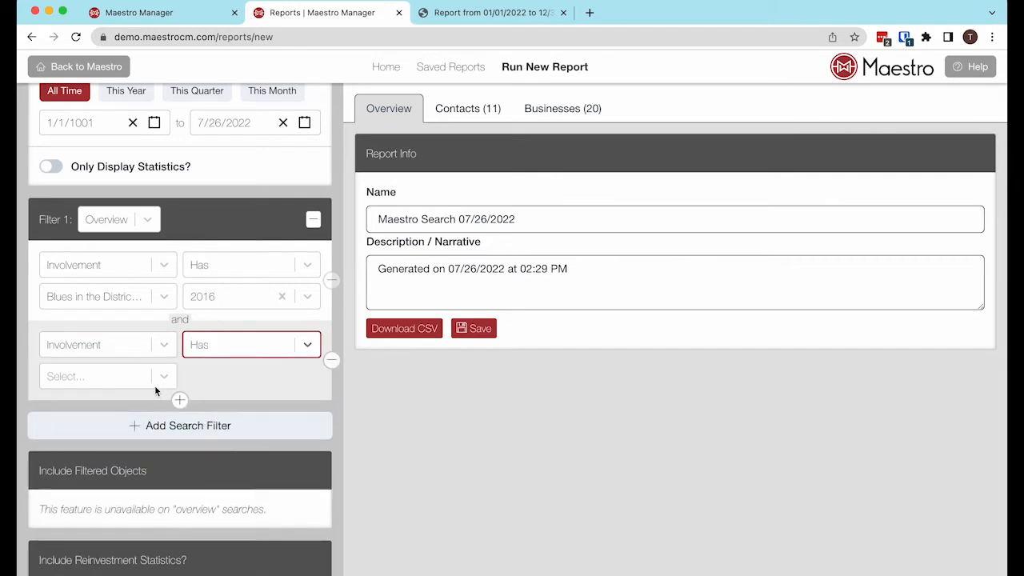
- Set the second involvement condition to Blues in the District Concert Partner for the year 2016
click(128, 385)
text(BLues)
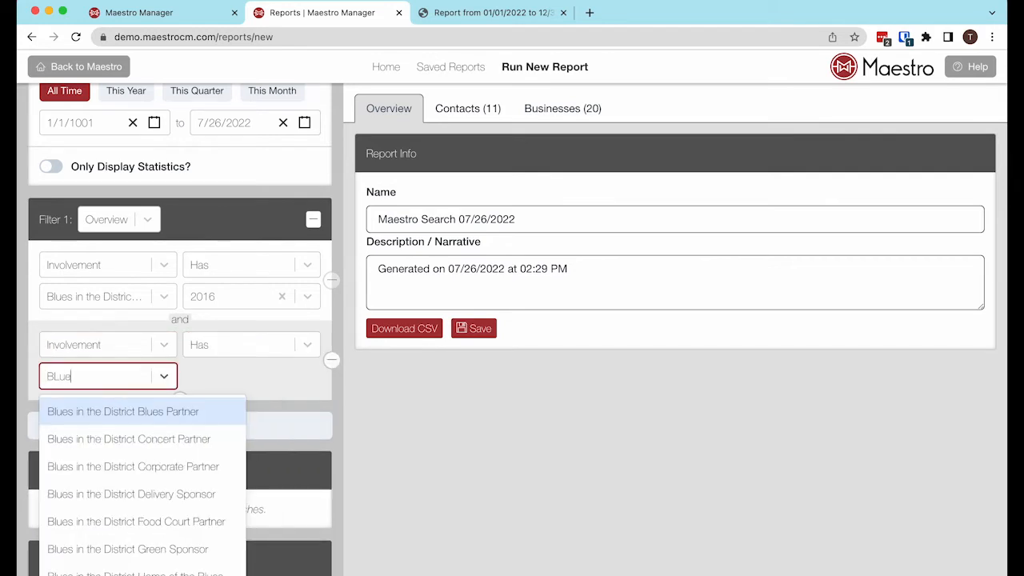
click(146, 439)
click(232, 376)
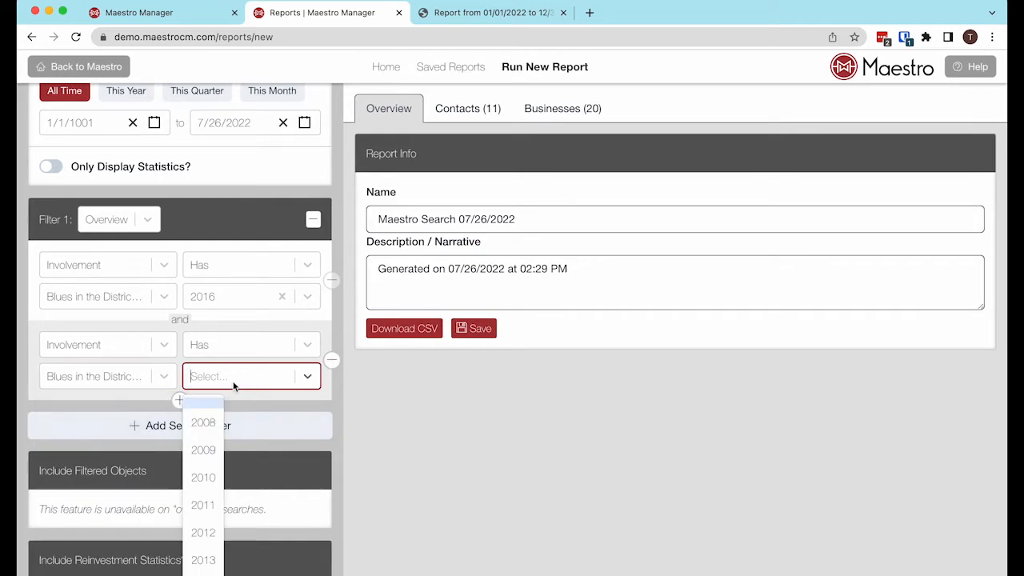
scroll(201, 488, down, 1)
scroll(201, 496, down, 1)
click(203, 491)
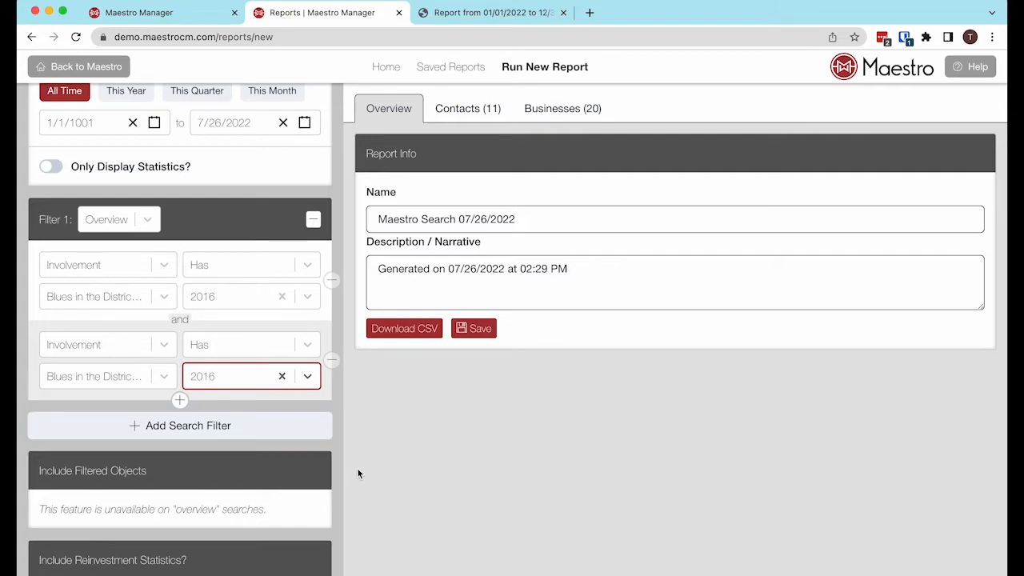
- Run the Overview report with both 2016 involvement conditions applied
scroll(317, 466, down, 2)
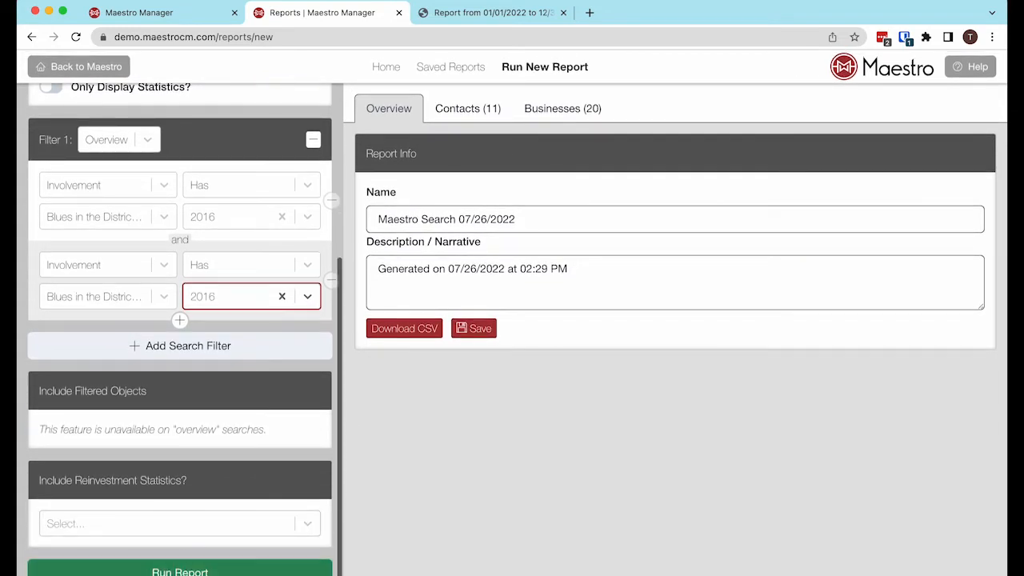
click(216, 569)
scroll(315, 442, up, 5)
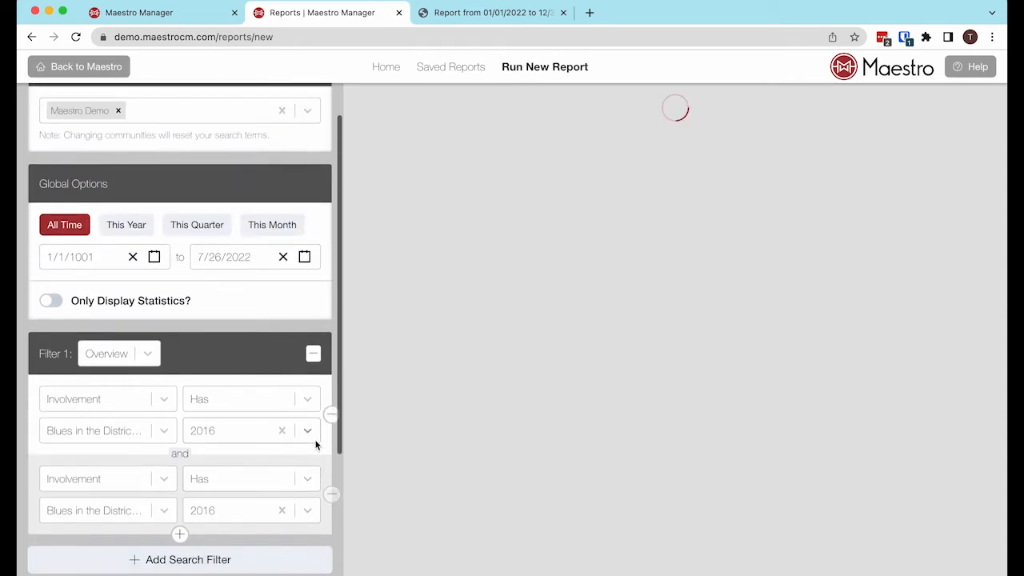
- Remove the second involvement condition from the first filter and add a second search filter of type Overview
scroll(233, 388, down, 5)
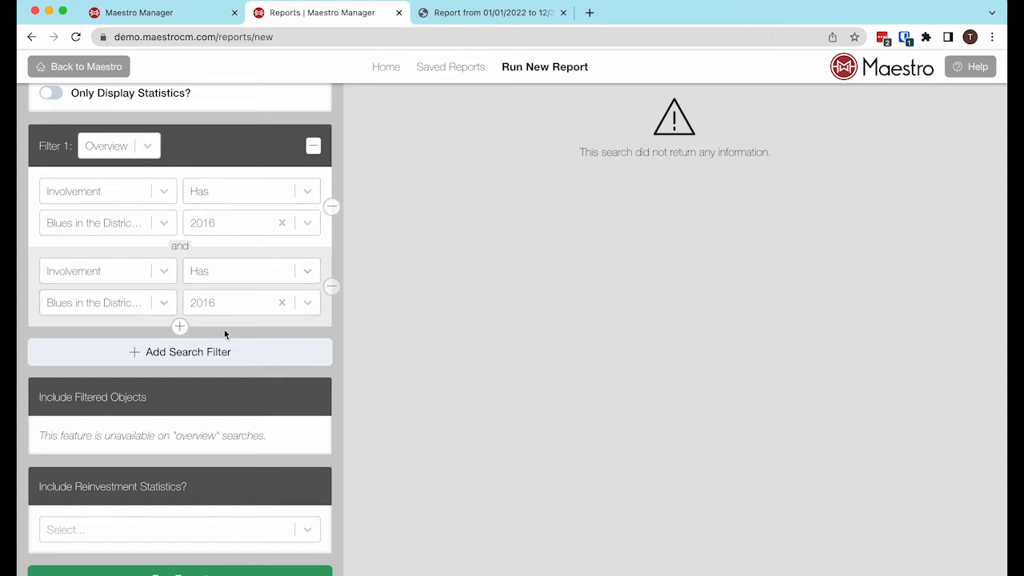
click(333, 288)
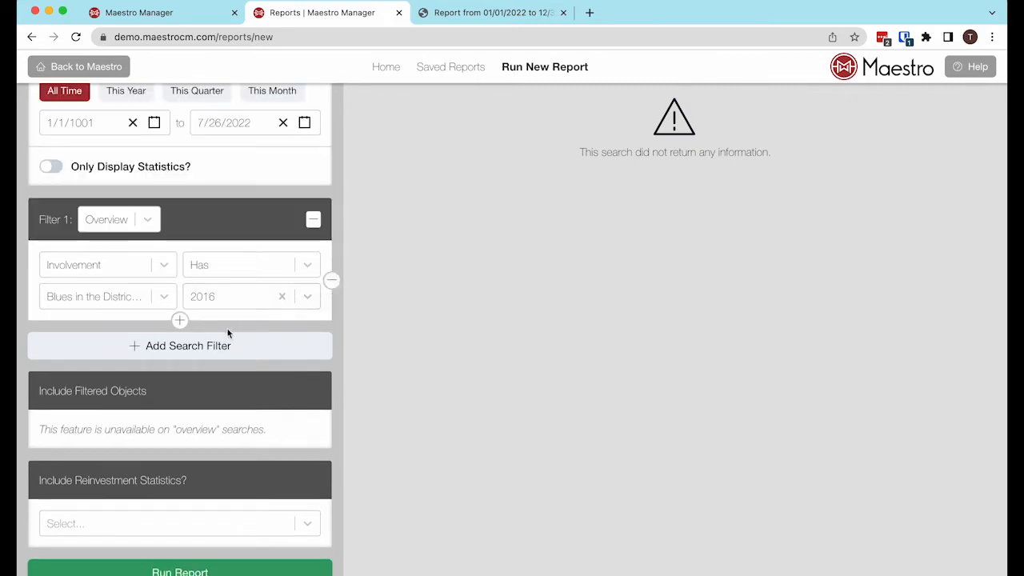
click(192, 345)
click(147, 352)
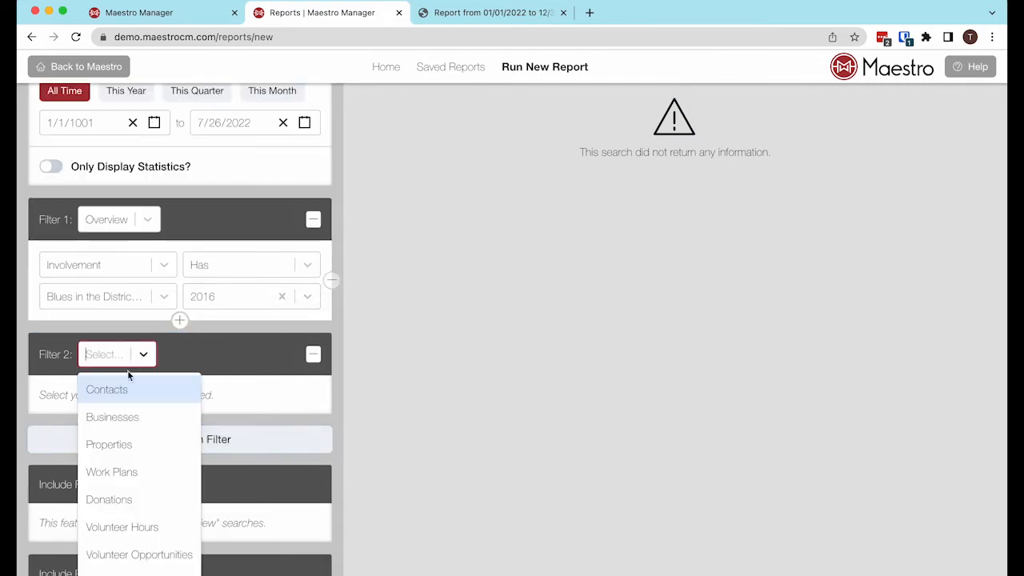
scroll(112, 509, down, 1)
click(110, 561)
- Set the second filter's condition to Involvement, Has, Blues in the District Concert Partner for the year 2016
click(138, 397)
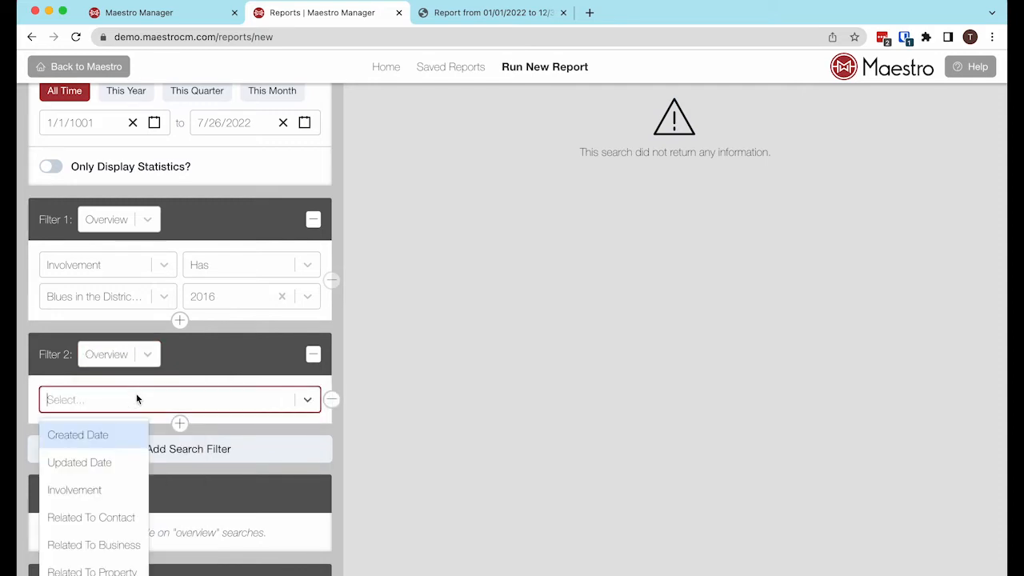
click(100, 486)
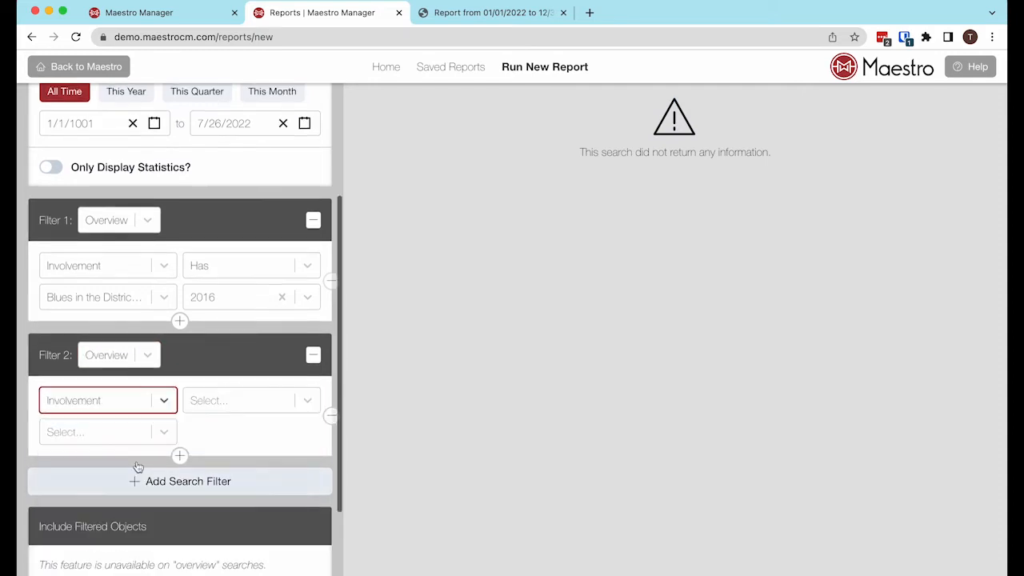
click(220, 402)
click(214, 431)
click(94, 433)
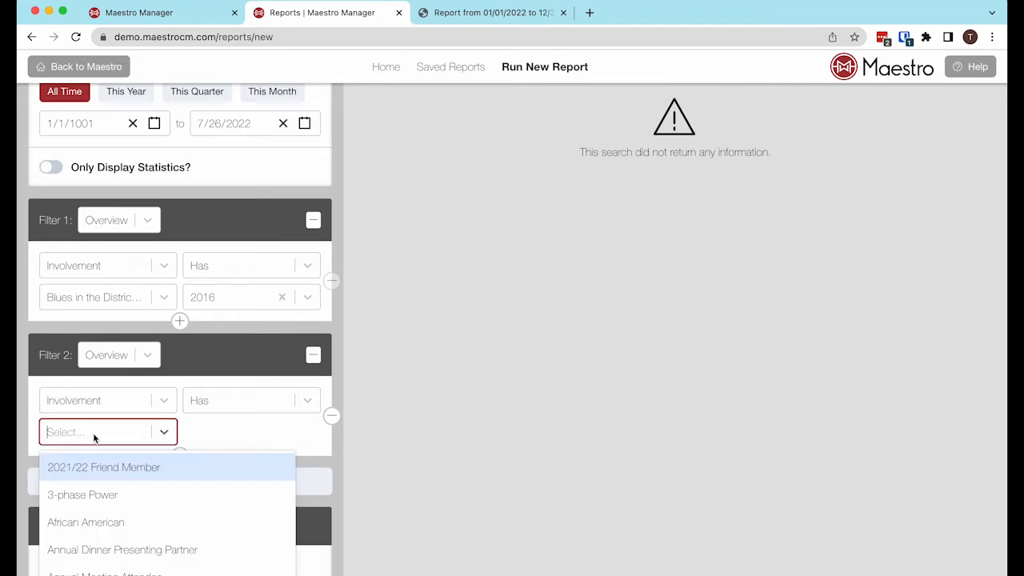
text(Blues)
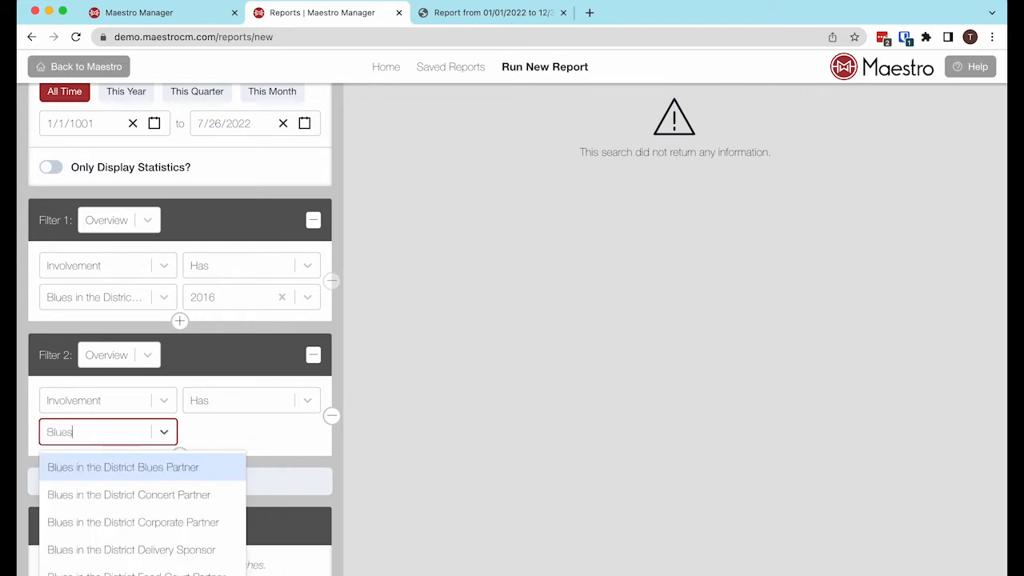
click(156, 492)
click(226, 436)
scroll(195, 518, down, 3)
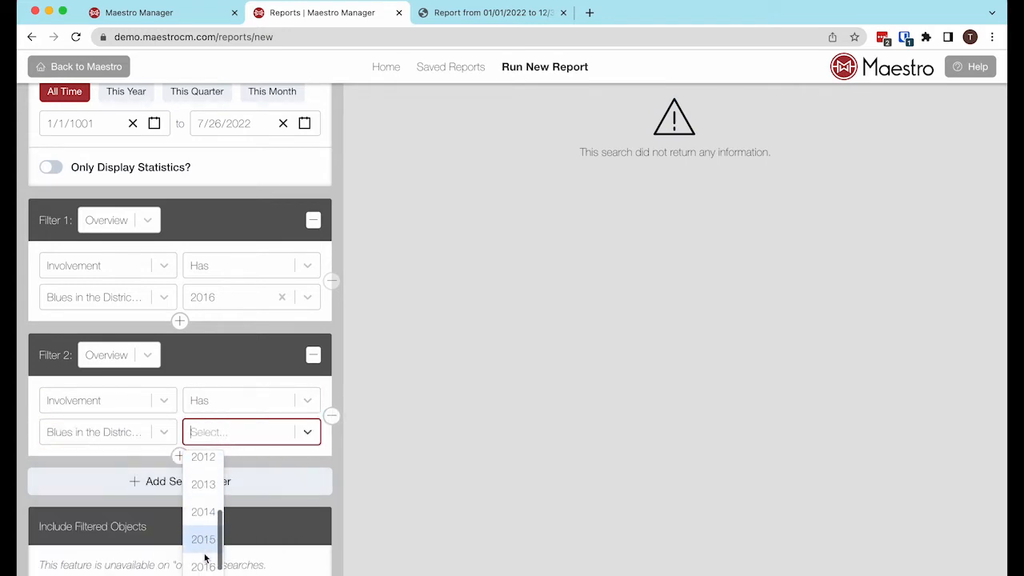
click(183, 544)
- Add a third search filter of type Overview
click(144, 484)
scroll(152, 476, down, 1)
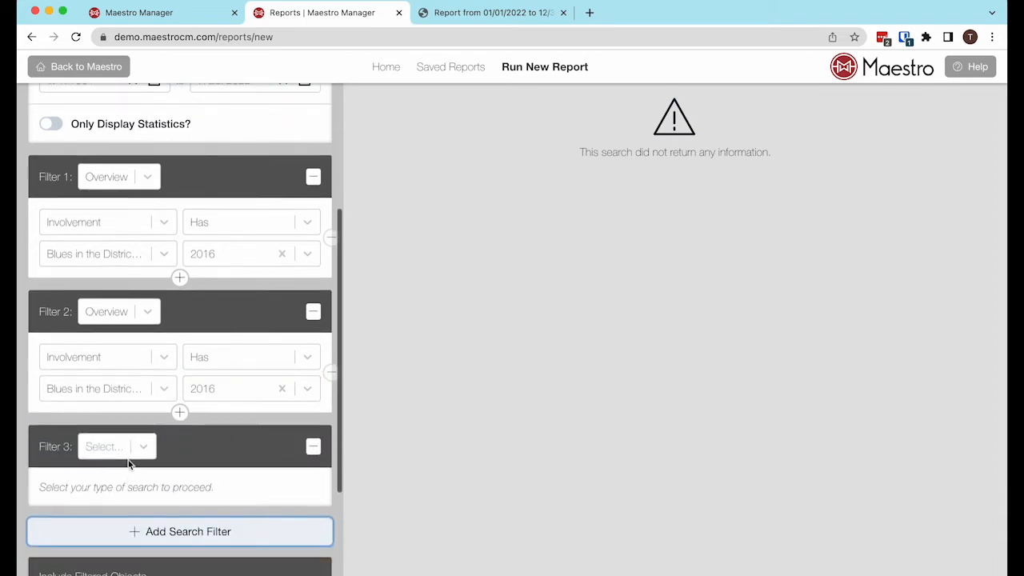
click(120, 450)
scroll(119, 539, down, 3)
click(119, 552)
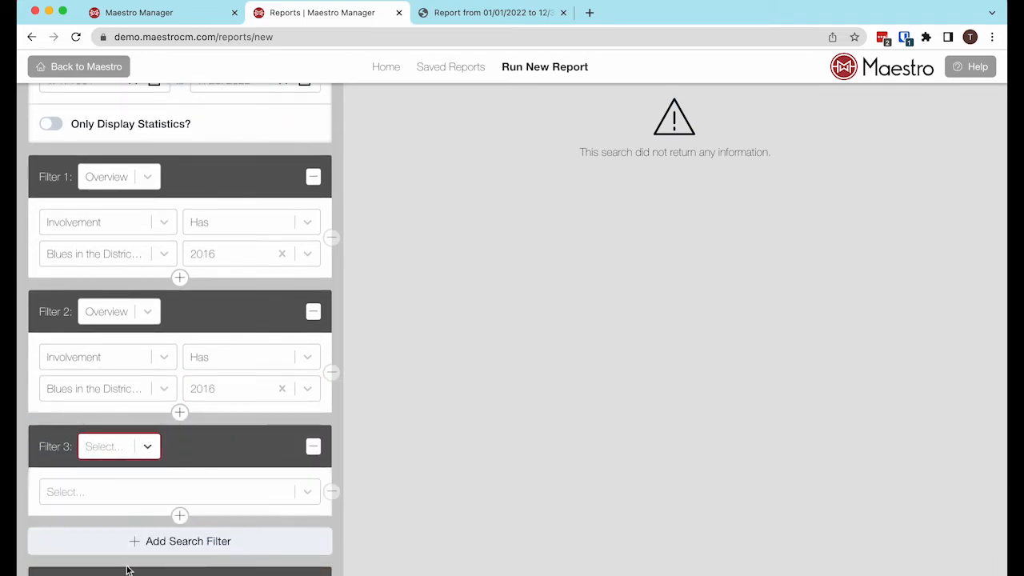
- Set the third filter's condition to Involvement, Has, Blues in the District Song Partner for the year 2016
click(134, 491)
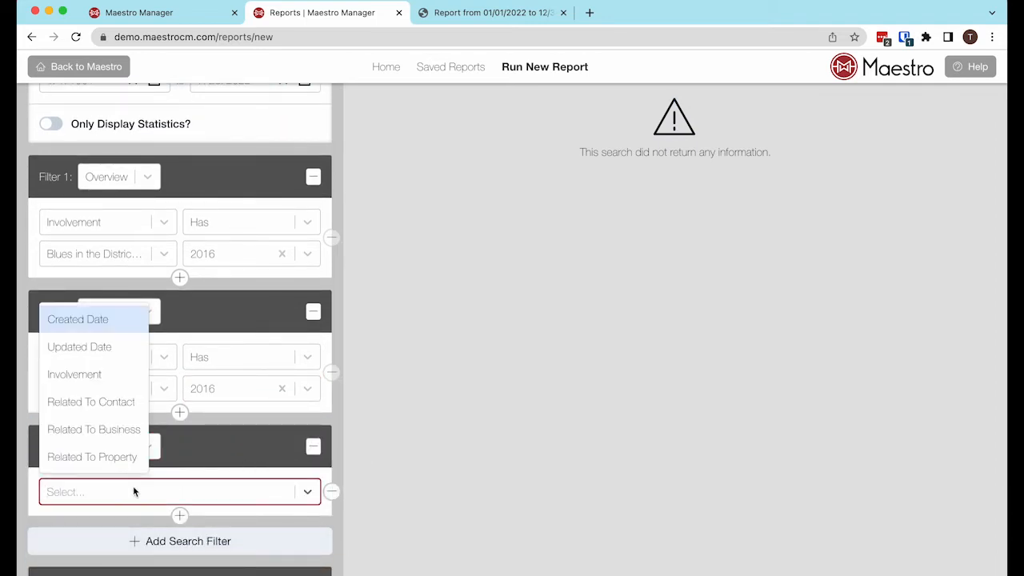
click(89, 372)
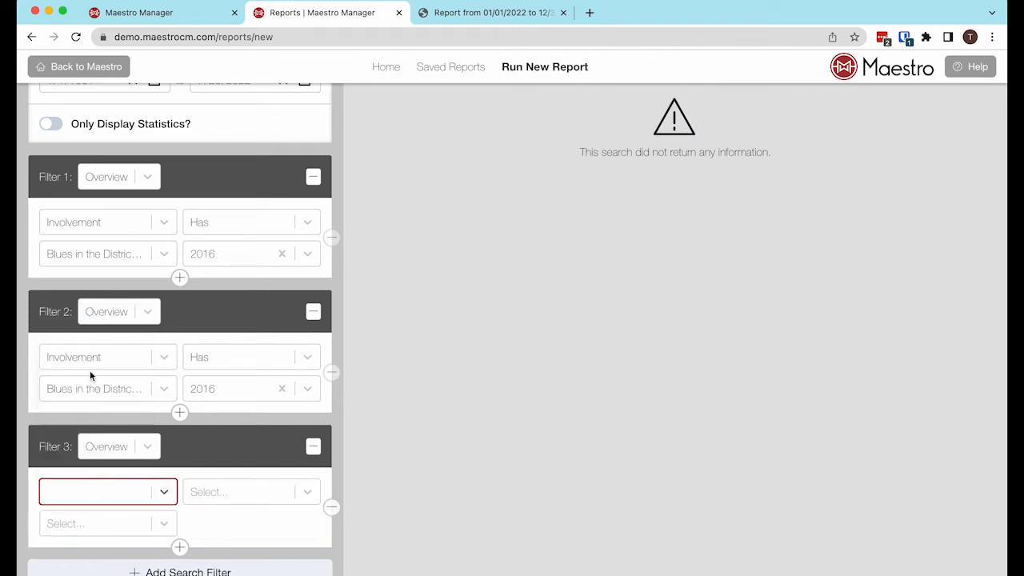
click(212, 496)
click(200, 526)
click(117, 528)
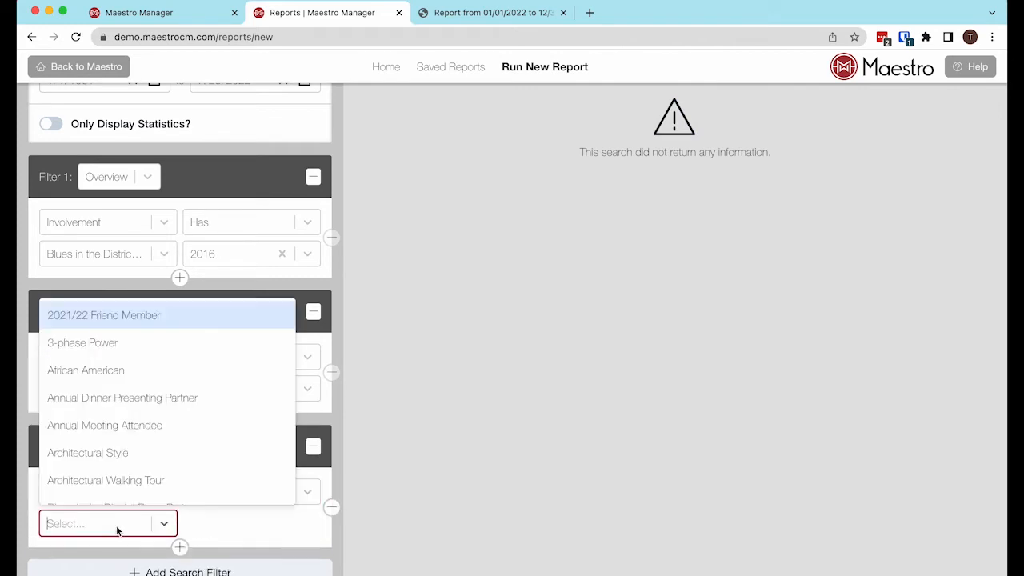
text(Blues)
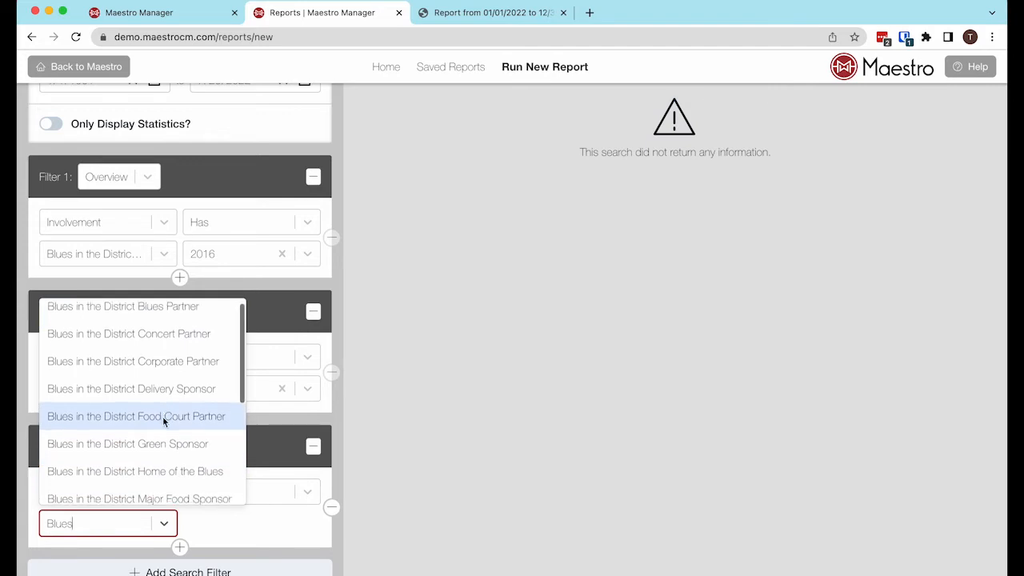
scroll(163, 416, down, 5)
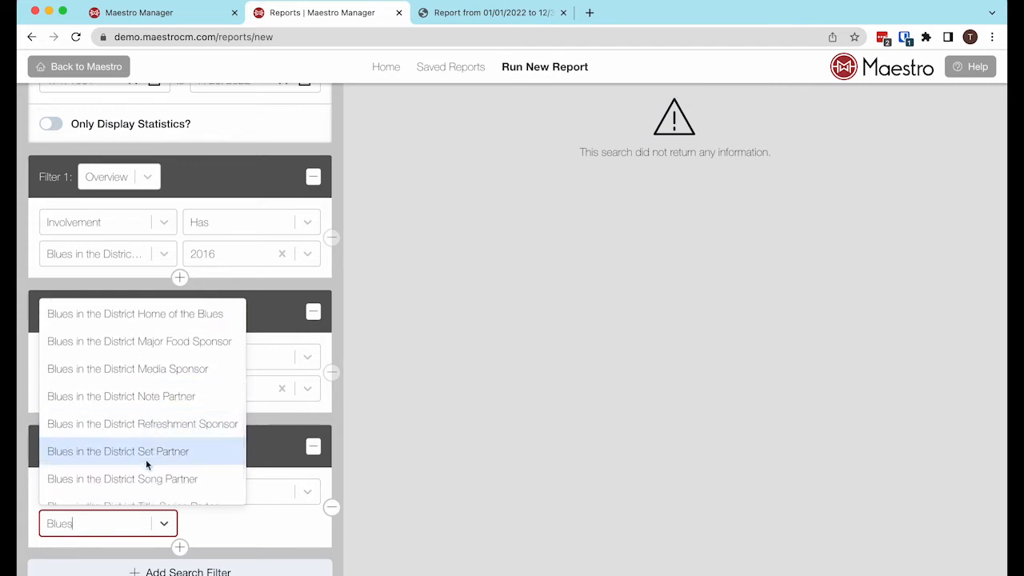
click(145, 474)
click(237, 524)
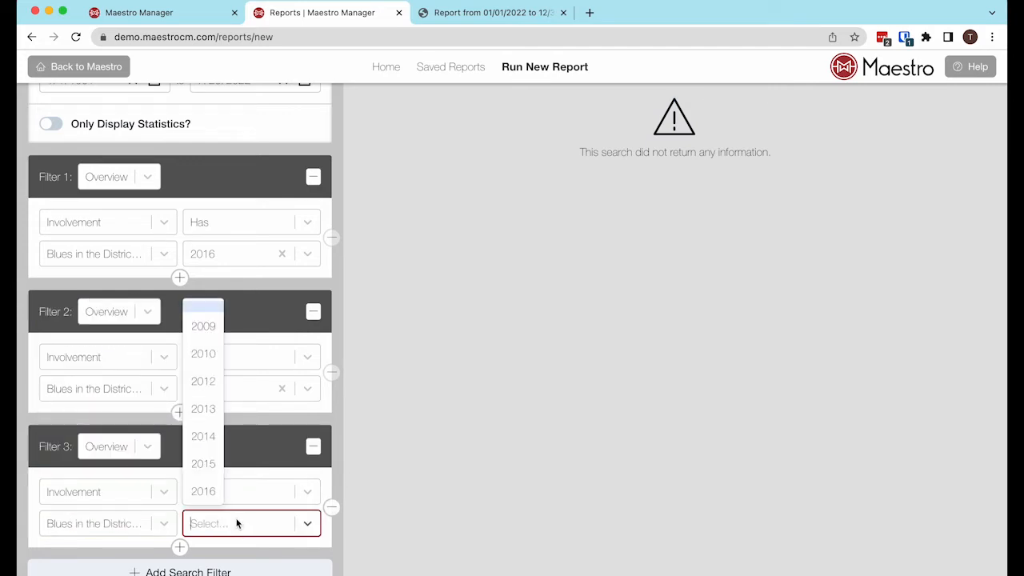
click(206, 487)
- Run the report with the three separate Overview involvement filters
scroll(334, 449, down, 1)
scroll(334, 445, down, 2)
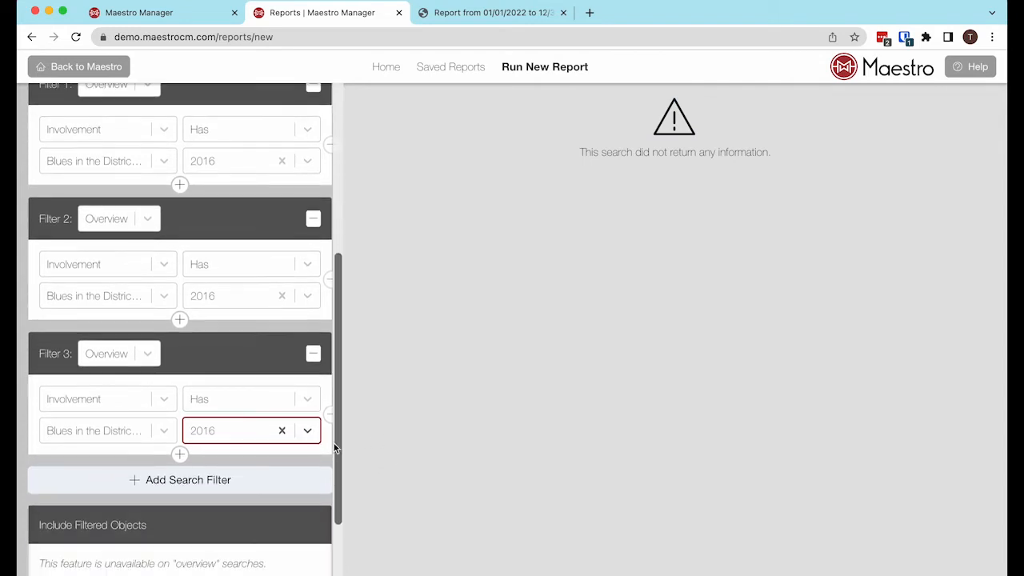
scroll(334, 445, up, 2)
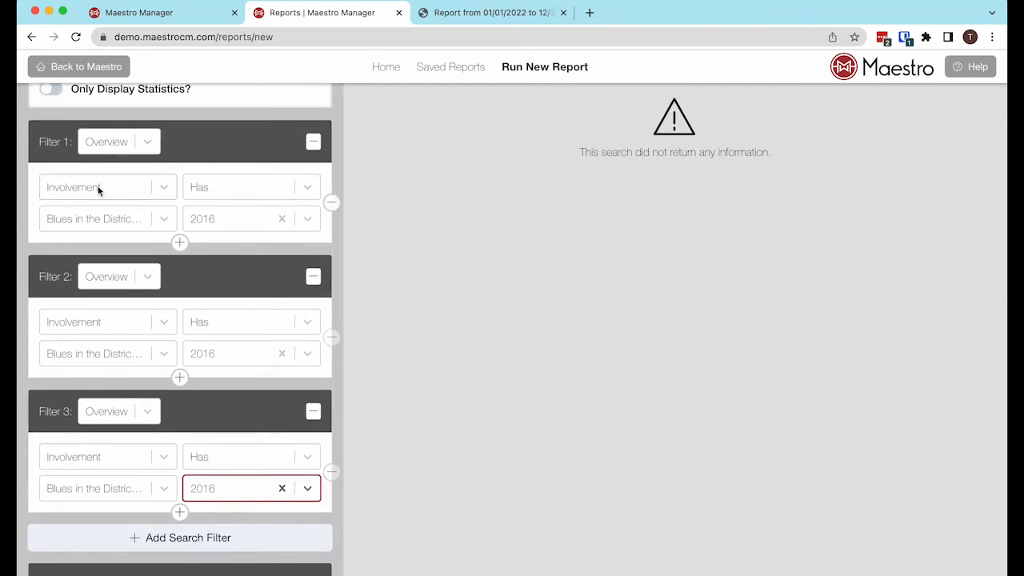
scroll(172, 448, down, 3)
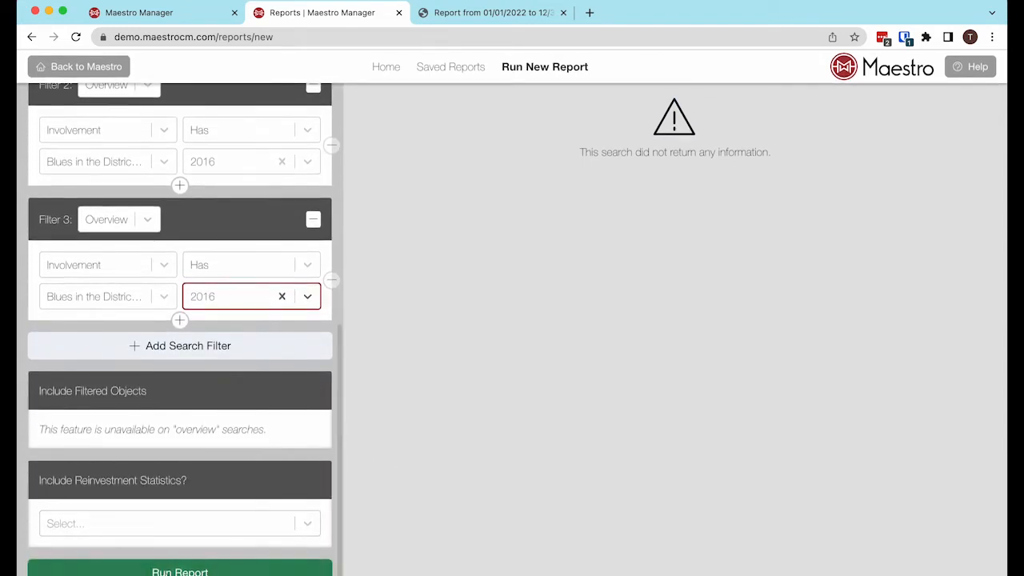
click(188, 568)
- Review the date range and the three involvement filters used for the report
scroll(224, 418, up, 5)
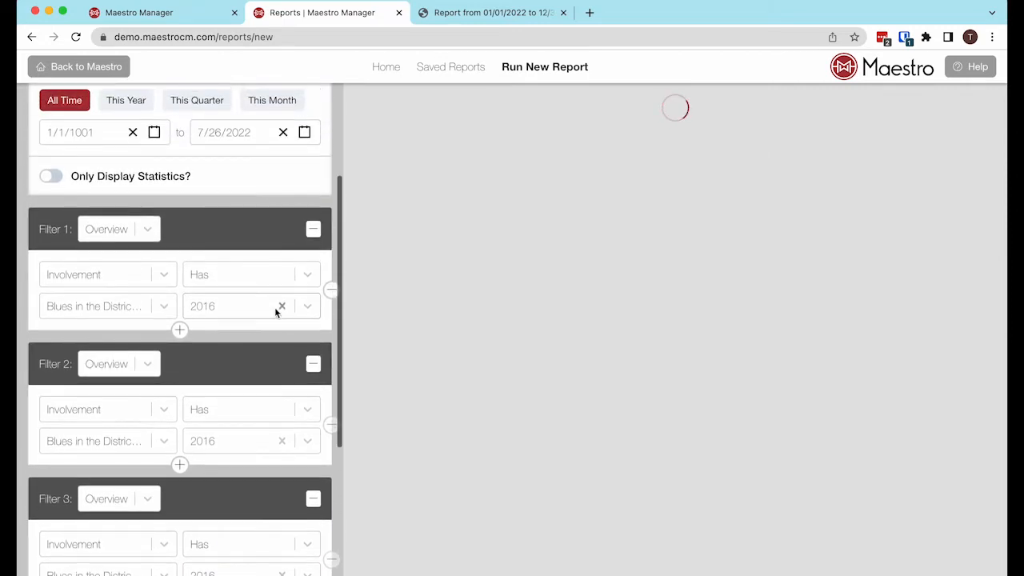
scroll(286, 306, up, 3)
scroll(286, 307, down, 2)
scroll(286, 314, down, 2)
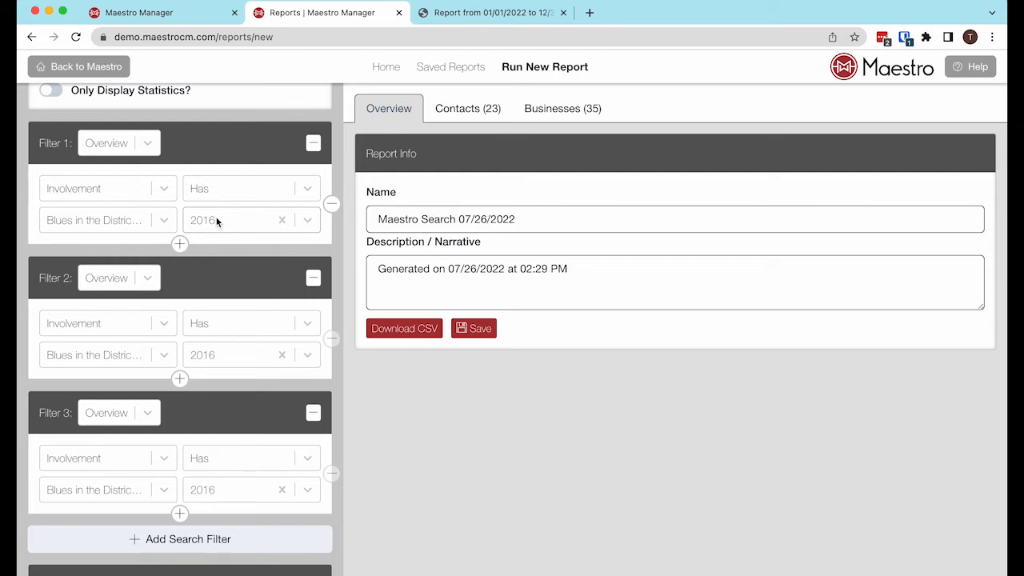
scroll(206, 226, down, 5)
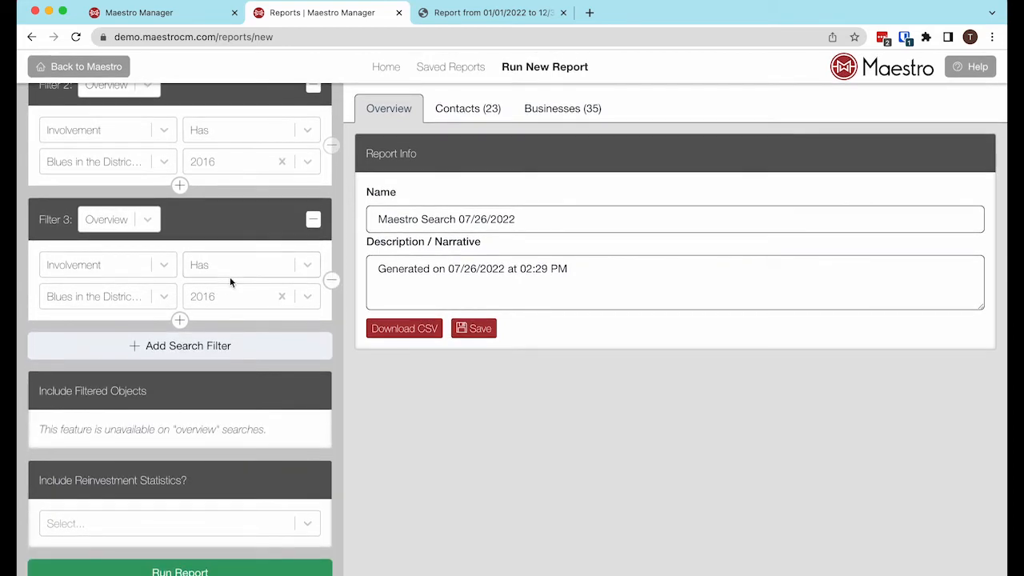
scroll(229, 277, up, 2)
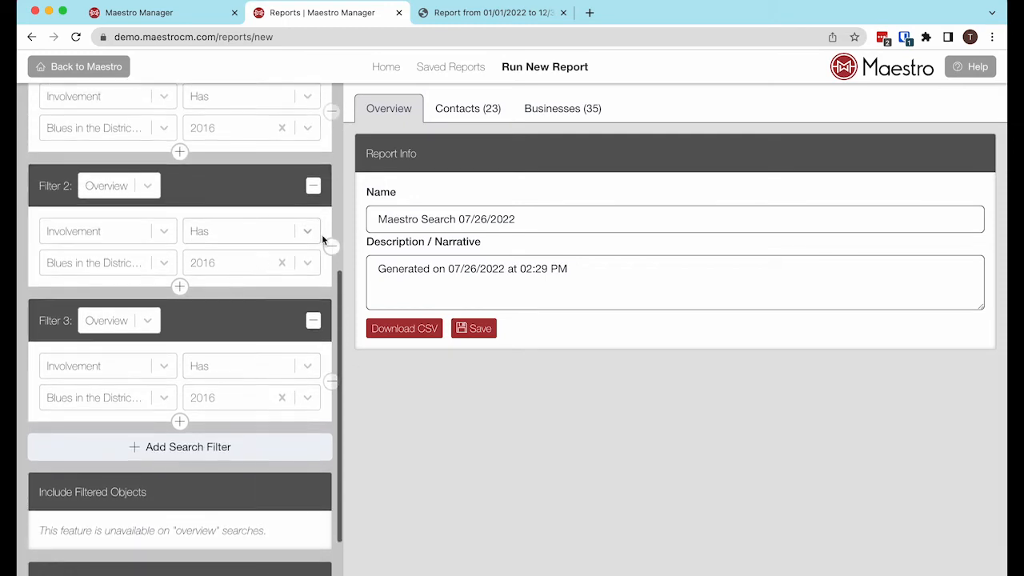
scroll(325, 238, up, 3)
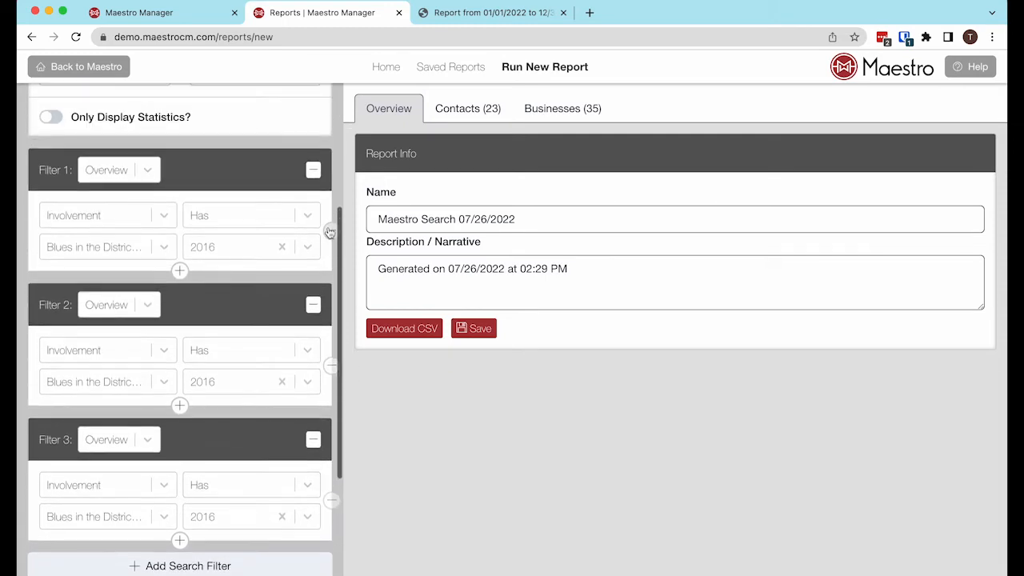
- Rename the report as 2016 Blues Sponsors and save it
click(417, 330)
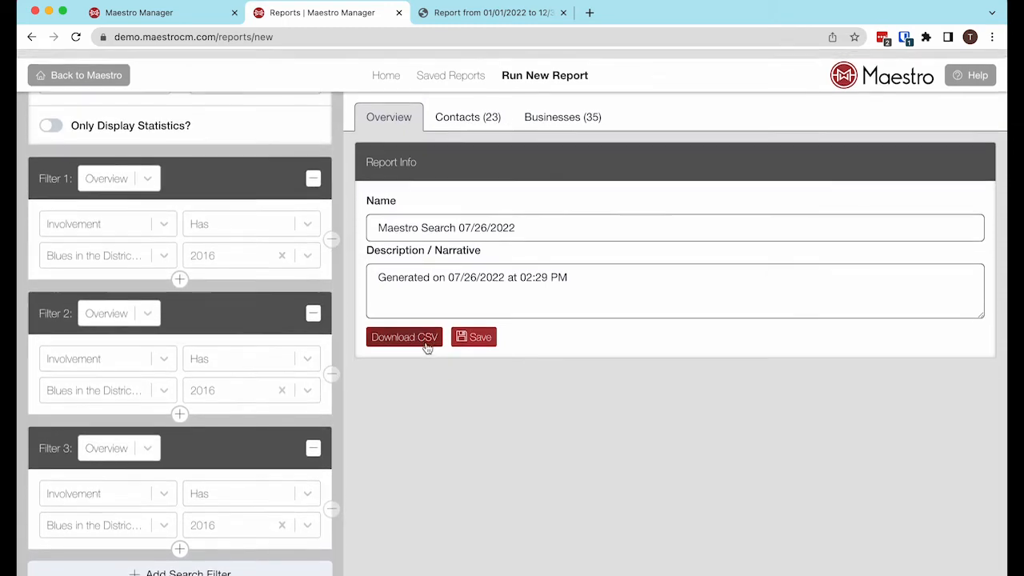
drag(517, 219, 286, 220)
text(2016)
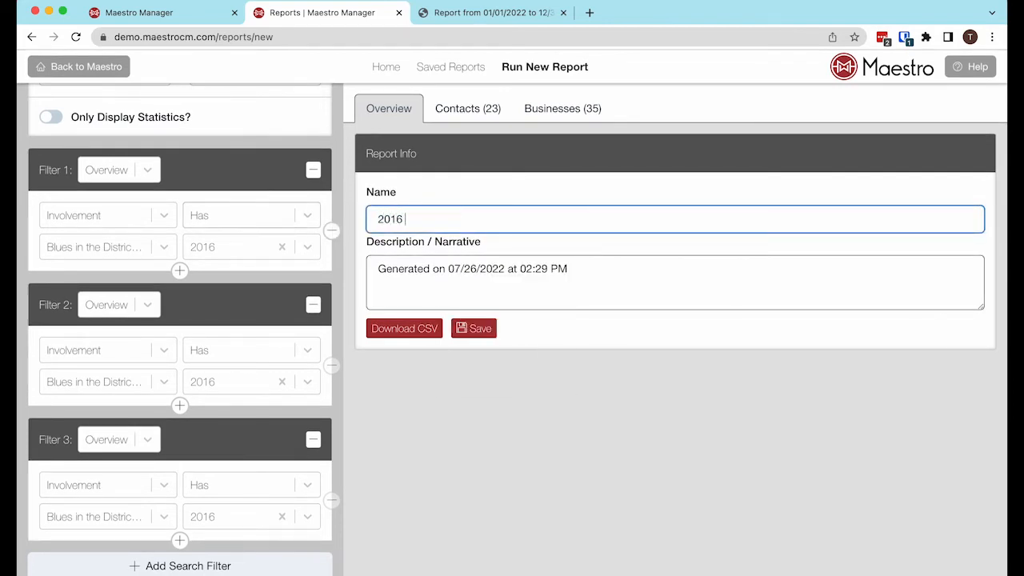
text( Blues Sponsorsh)
key(BackSpace)
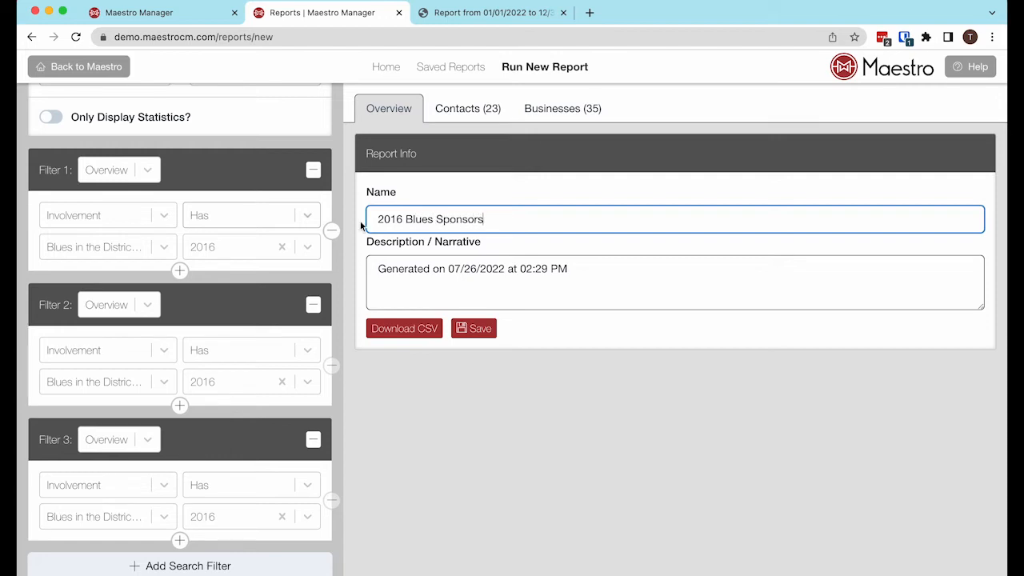
click(477, 330)
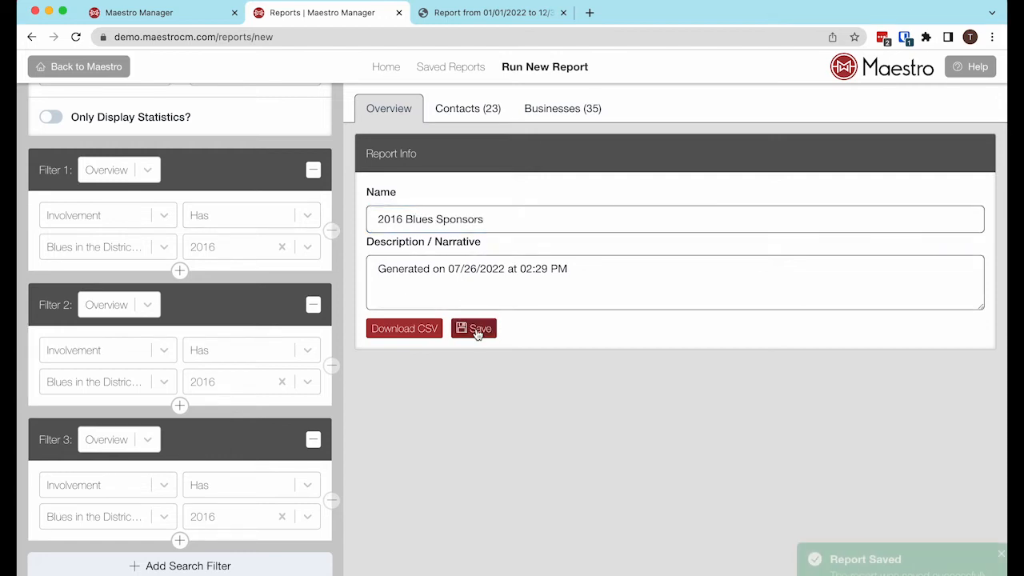
- Reopen the 2016 Blues Sponsors report from the saved reports and check its restored filters
click(449, 68)
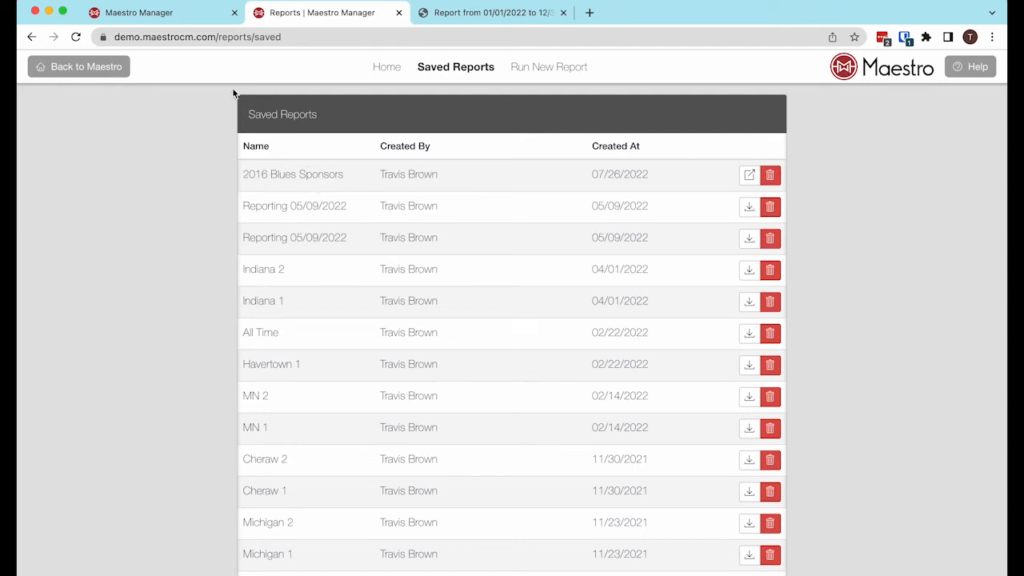
click(749, 174)
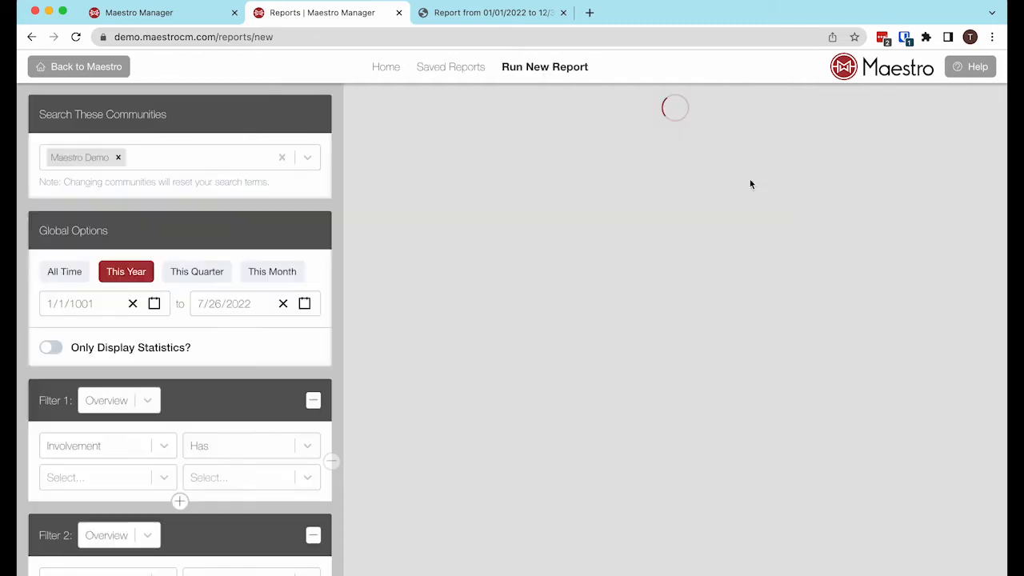
scroll(183, 268, down, 5)
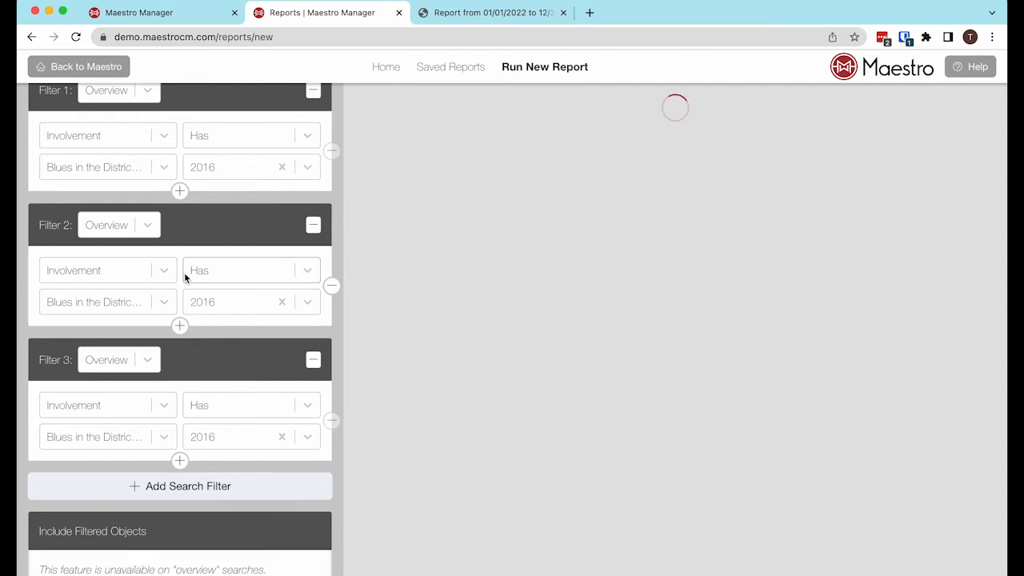
scroll(185, 277, up, 3)
scroll(184, 277, up, 1)
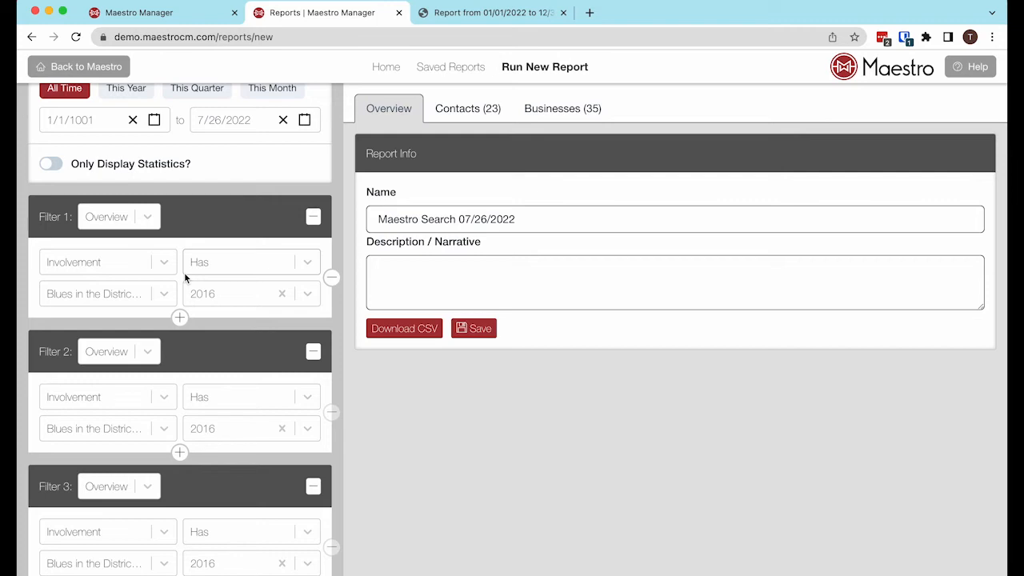
scroll(344, 336, down, 1)
scroll(229, 335, down, 5)
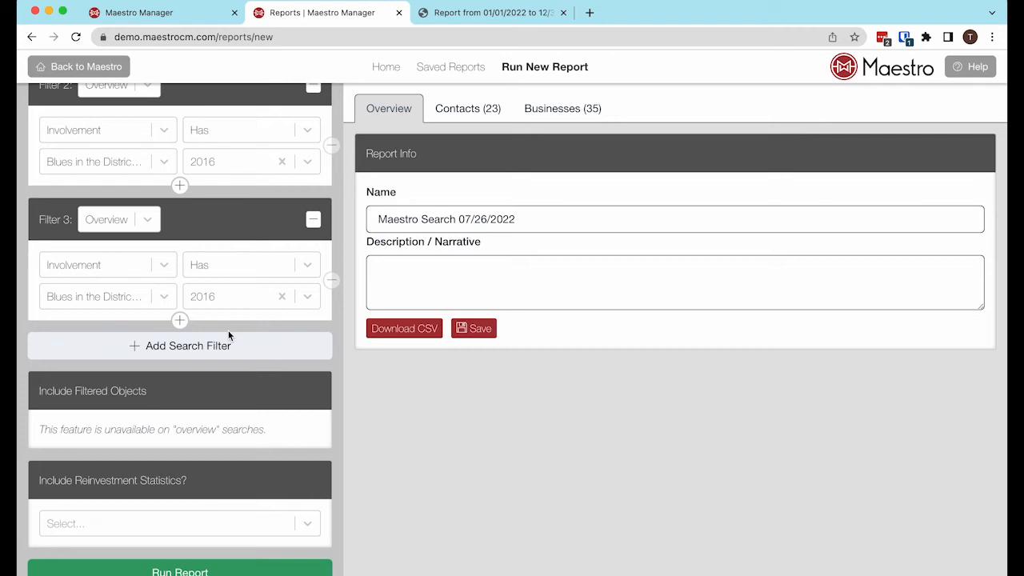
- Send the report's contacts to Constant Contact as a new list named 2016 Blues Sponsors
click(470, 112)
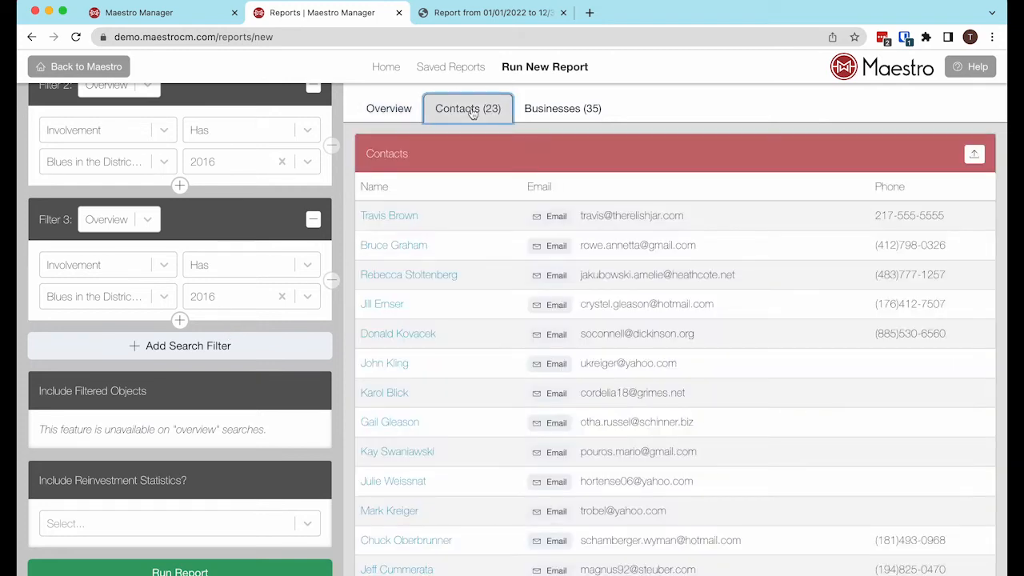
click(975, 156)
click(576, 177)
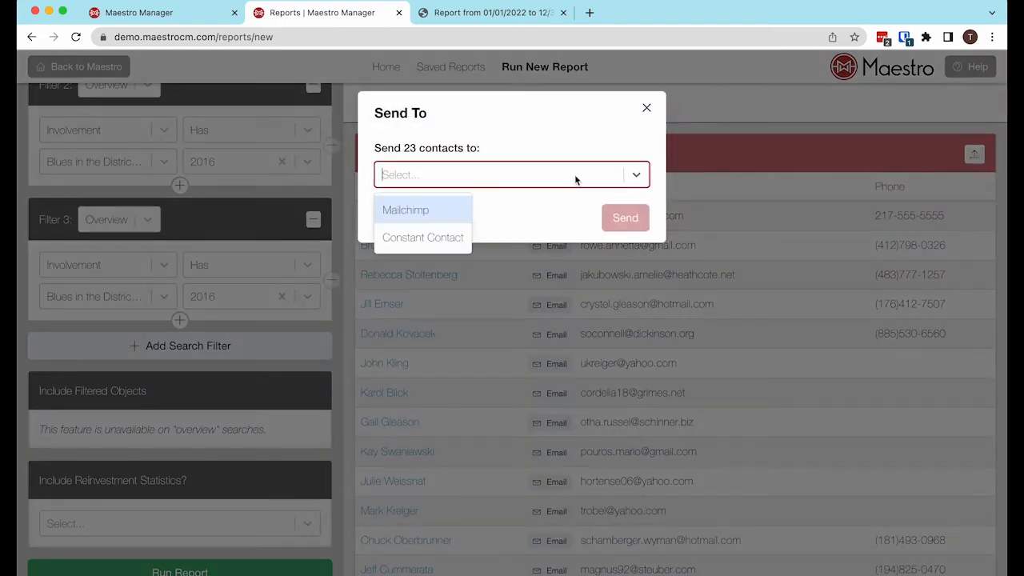
click(422, 238)
click(424, 232)
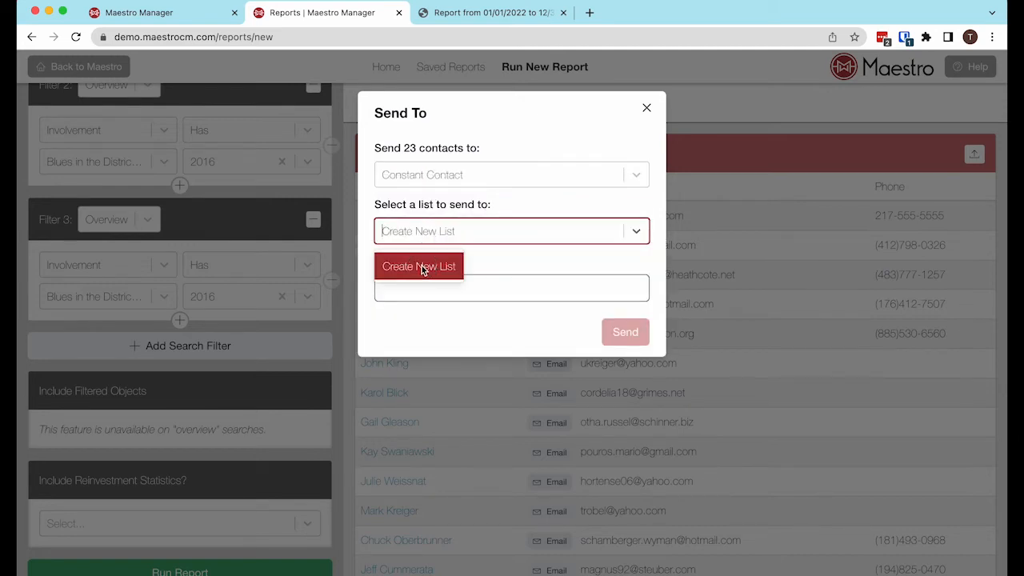
click(420, 267)
text(20)
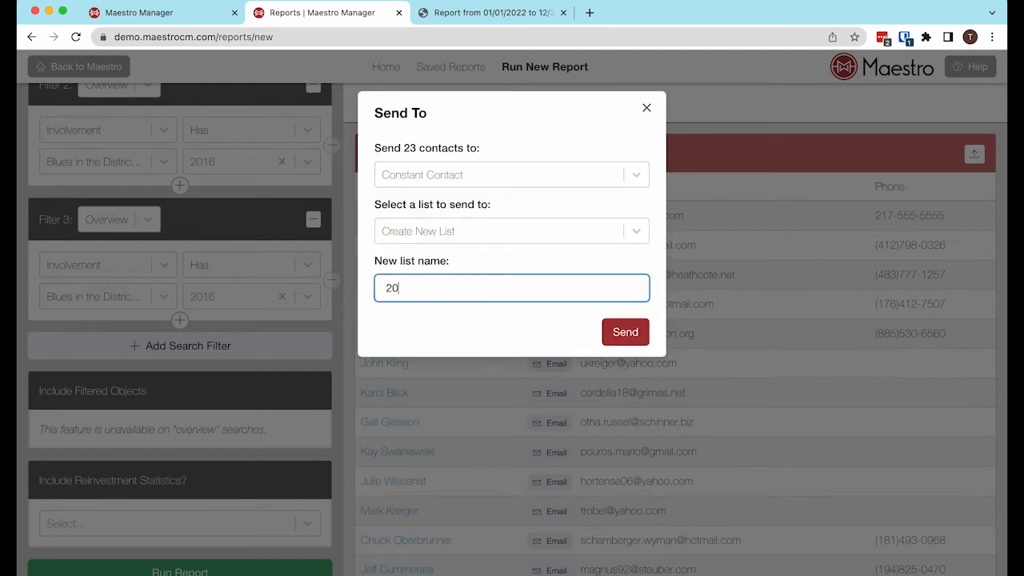
text(16 Blues Sponsors)
click(631, 333)
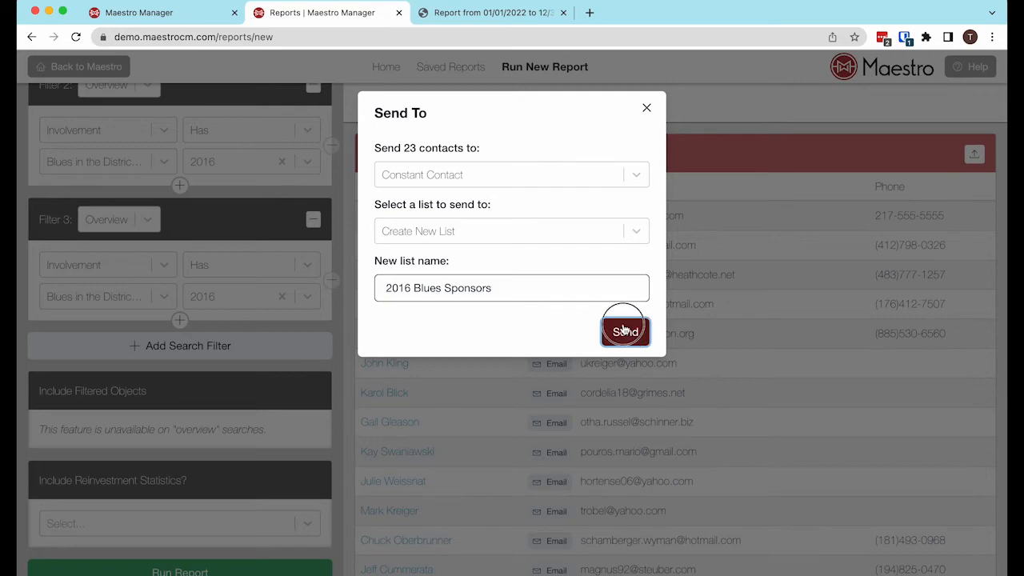
click(646, 110)
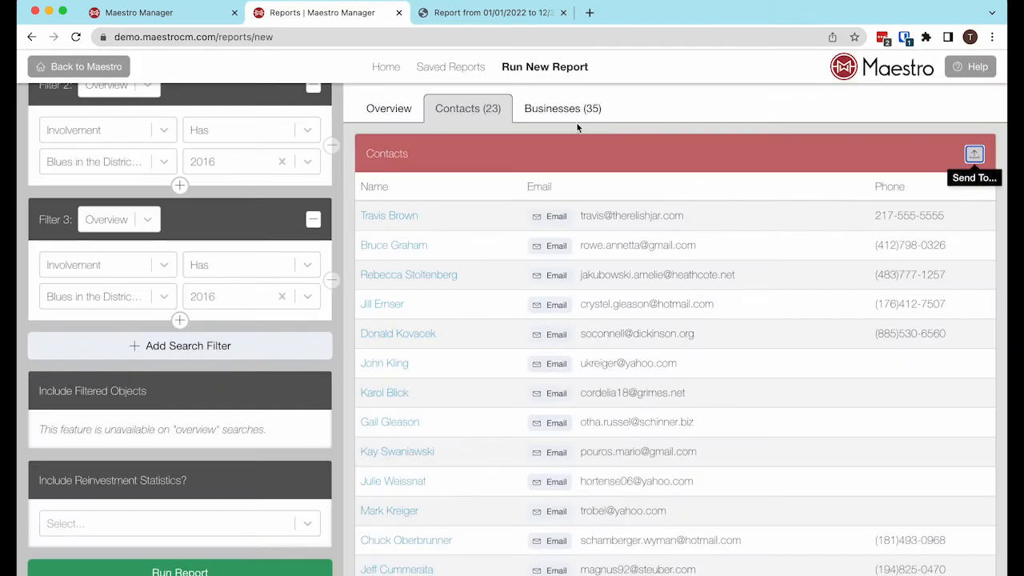
- Send the report's businesses to Mailchimp as a new list named 2016 Blues Sponsors
click(596, 109)
click(973, 155)
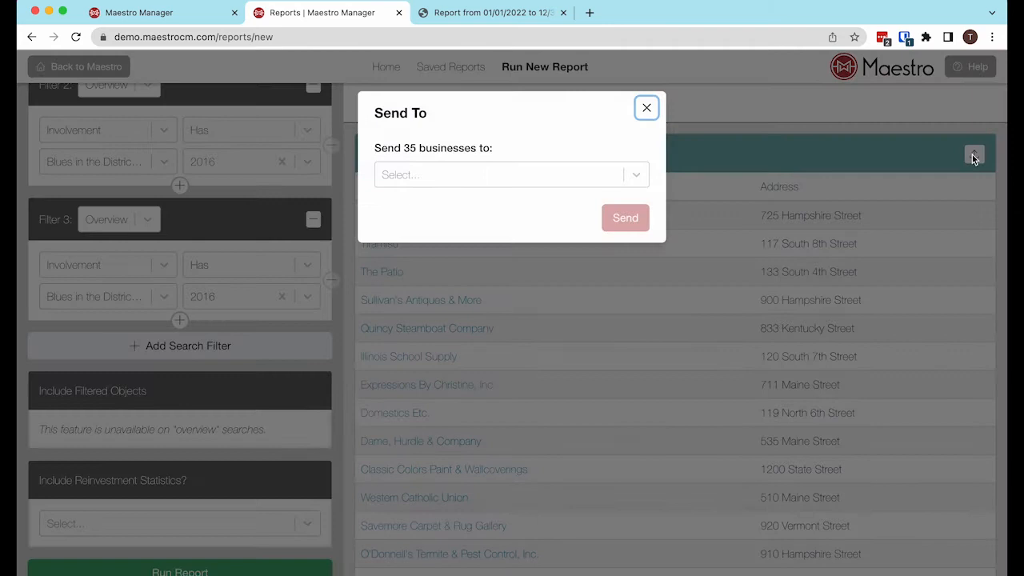
click(493, 175)
click(424, 212)
click(432, 230)
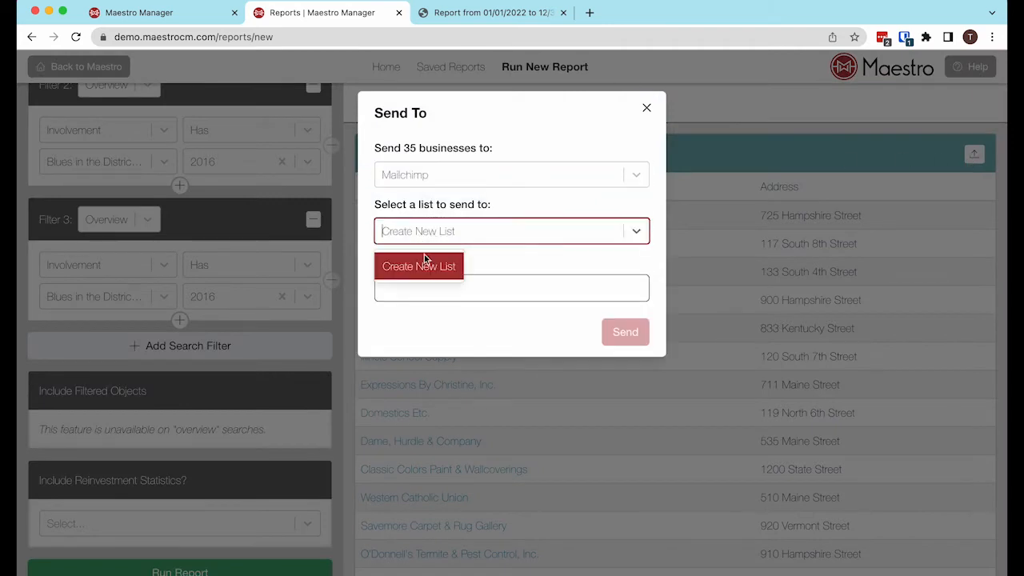
click(420, 266)
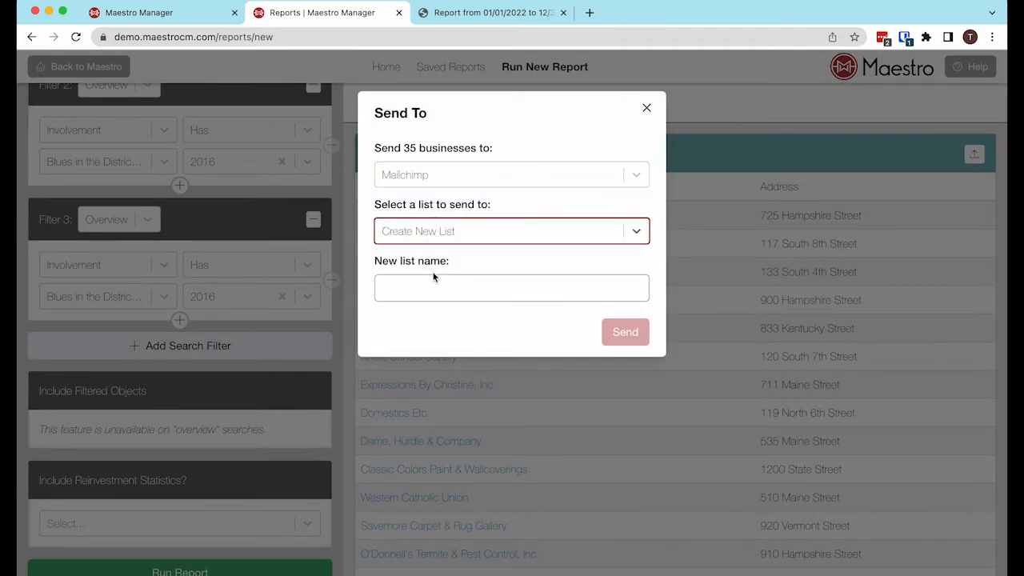
click(636, 231)
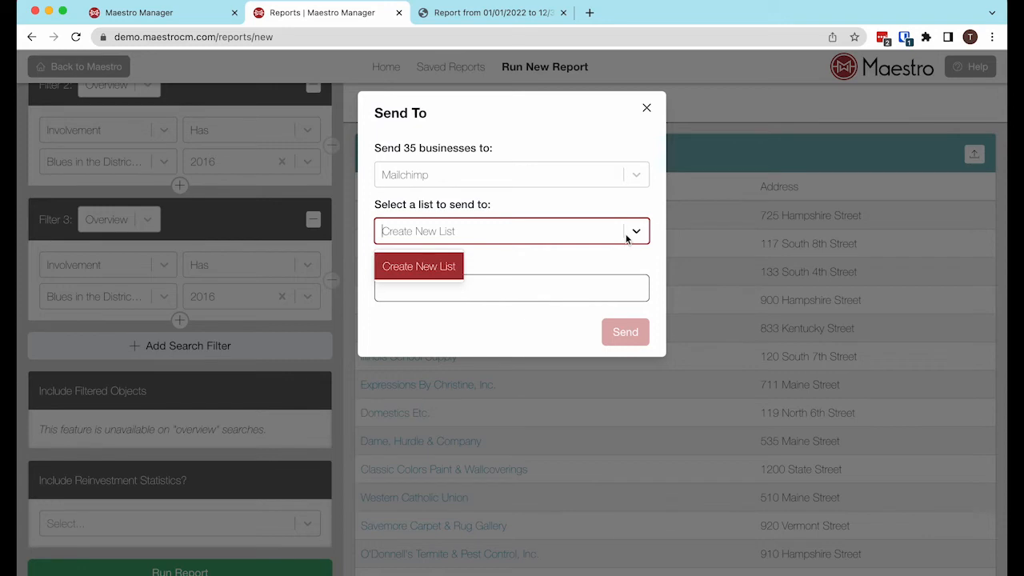
click(420, 267)
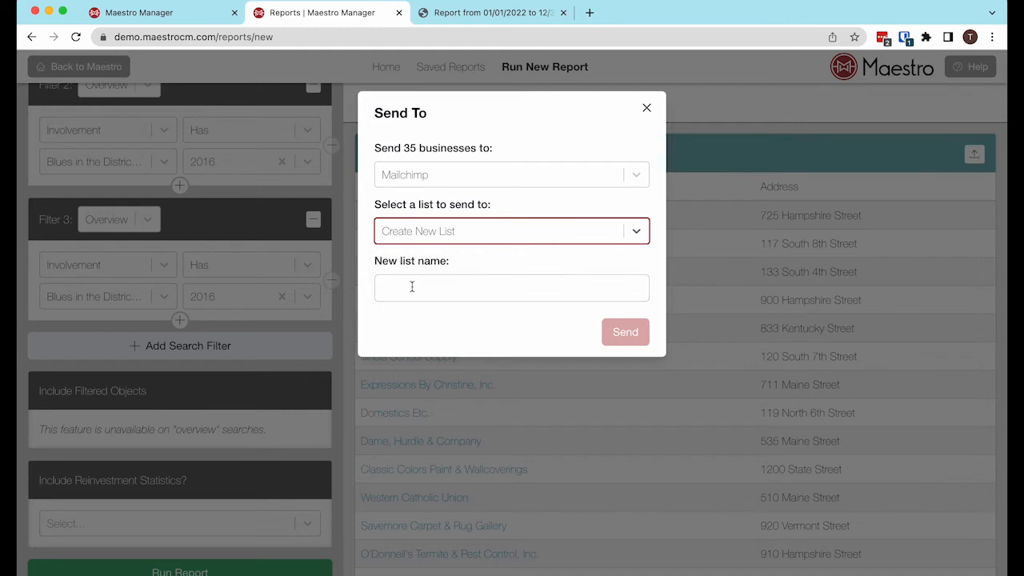
click(412, 287)
text(2016 )
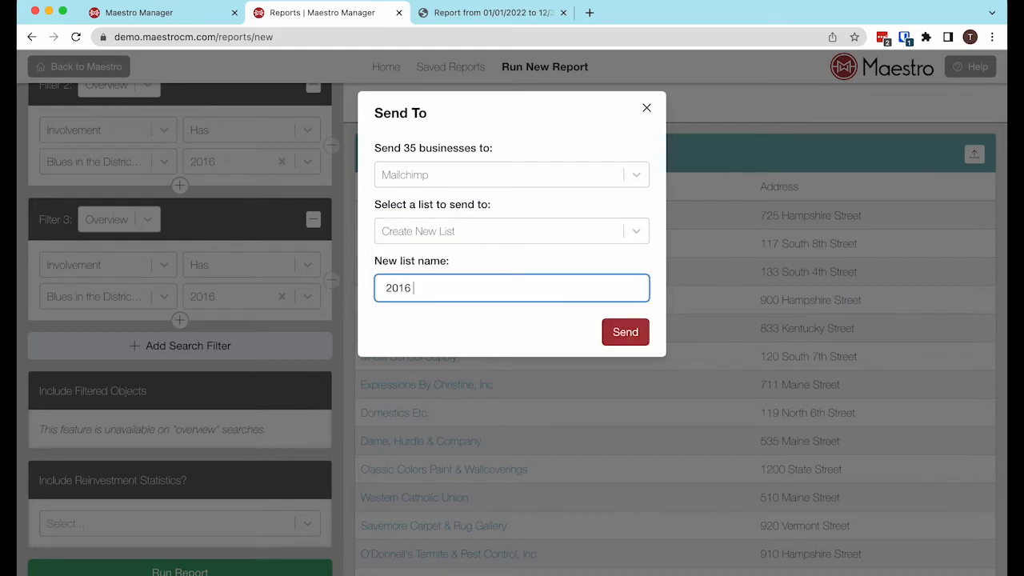
text(Blues Sponsors)
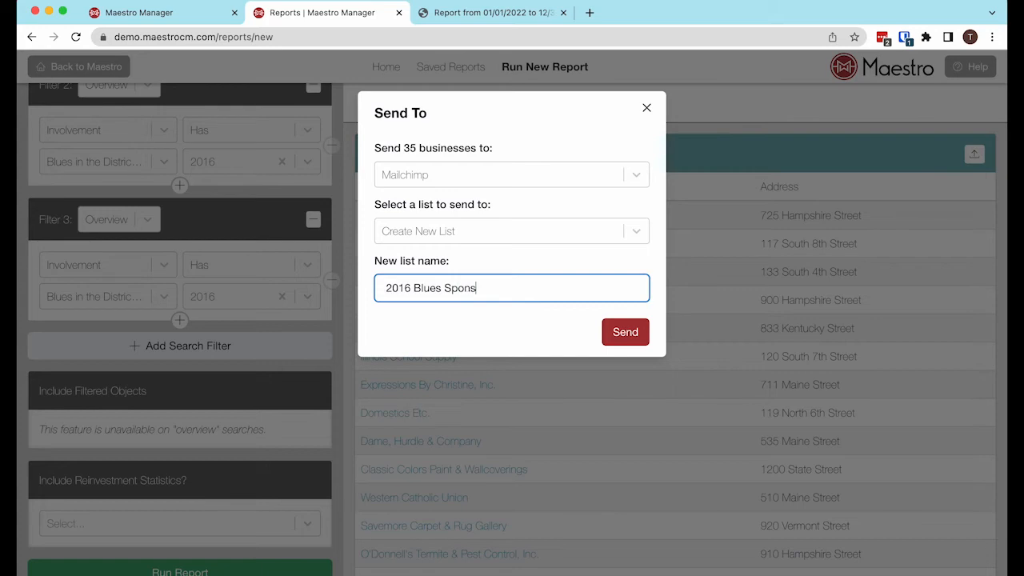
click(626, 334)
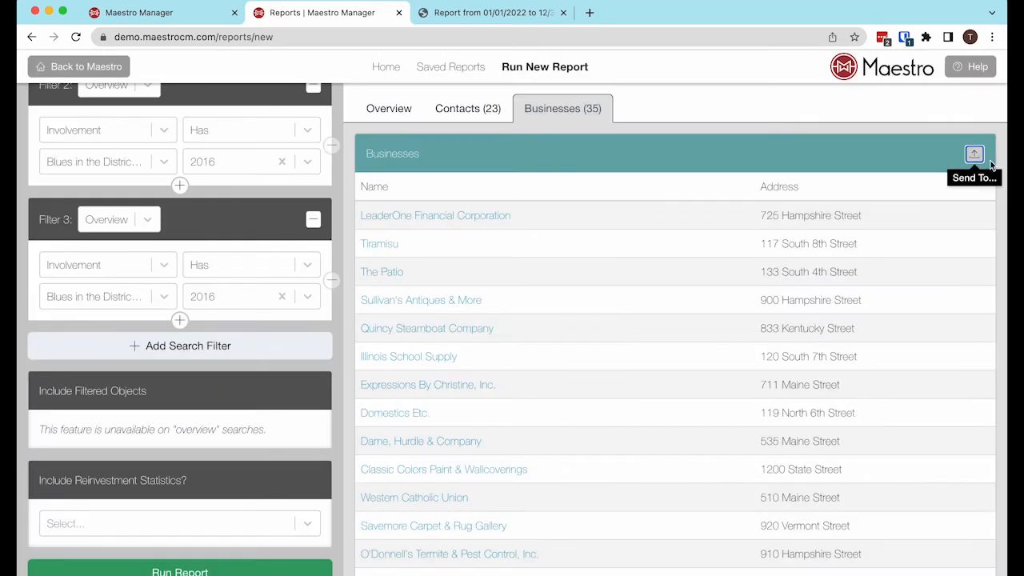
- Review the Mailchimp list options for sending the report's contacts, and close the dialog without sending
click(460, 116)
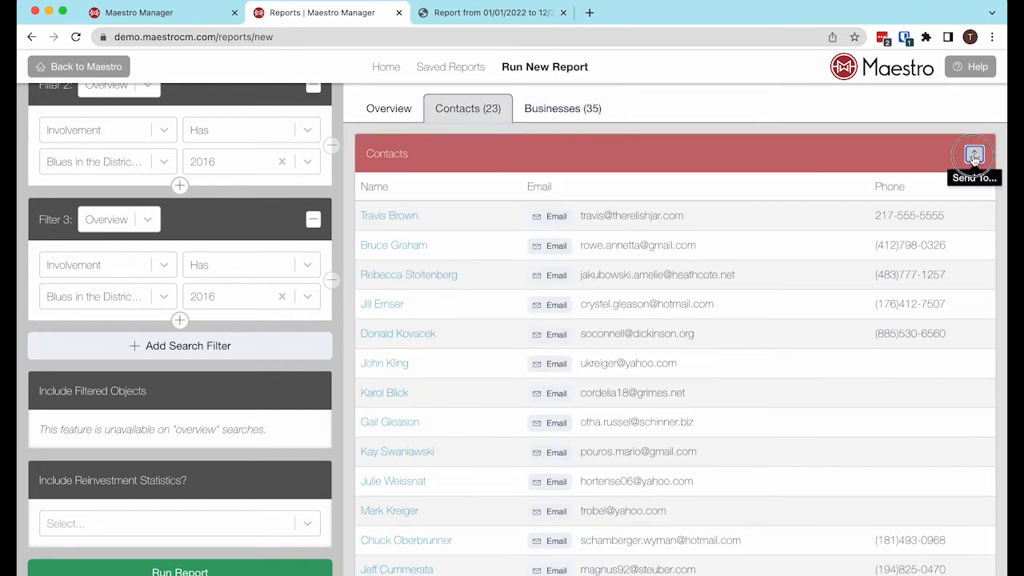
click(974, 153)
click(485, 230)
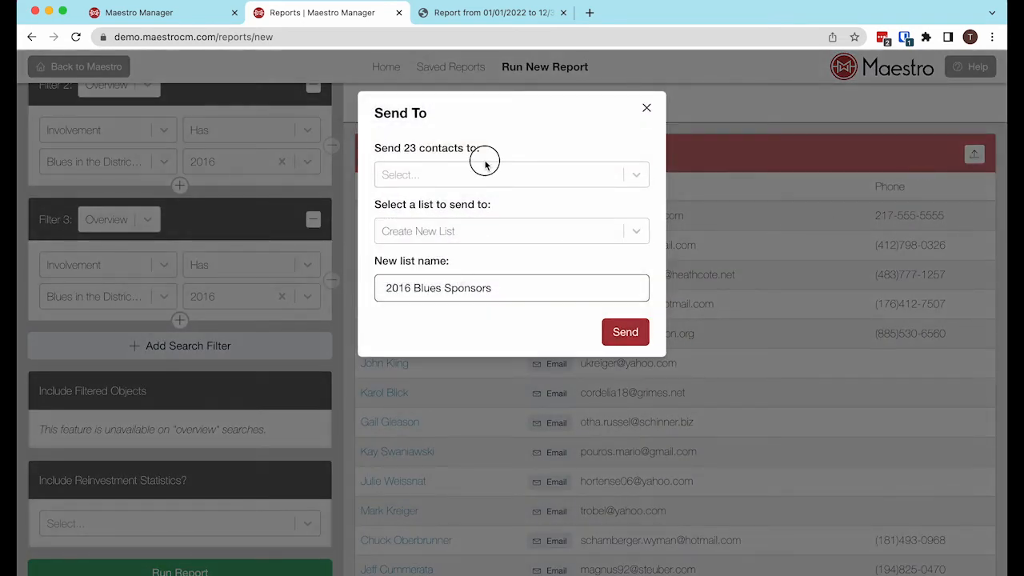
click(485, 168)
click(434, 215)
click(451, 229)
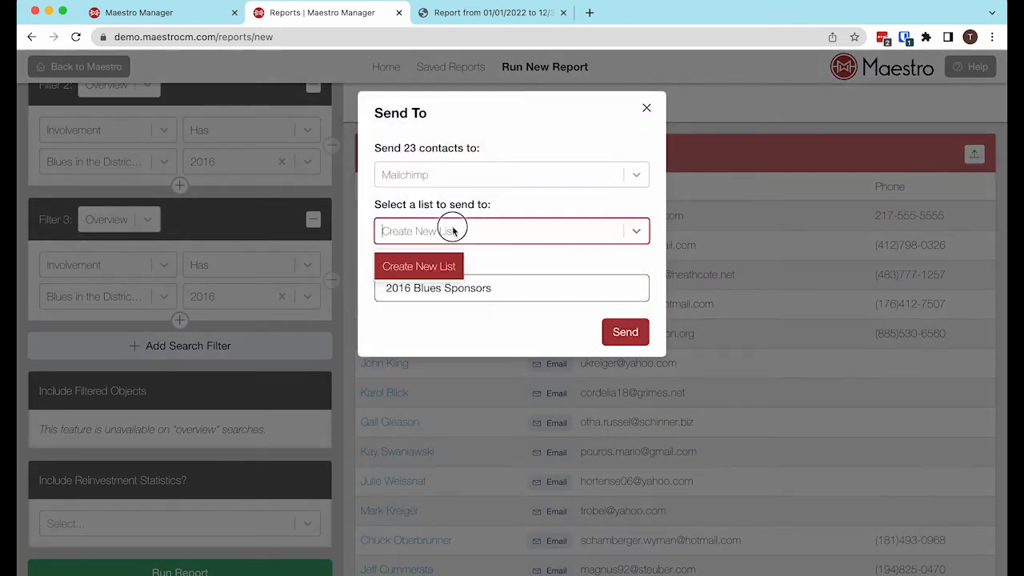
click(434, 263)
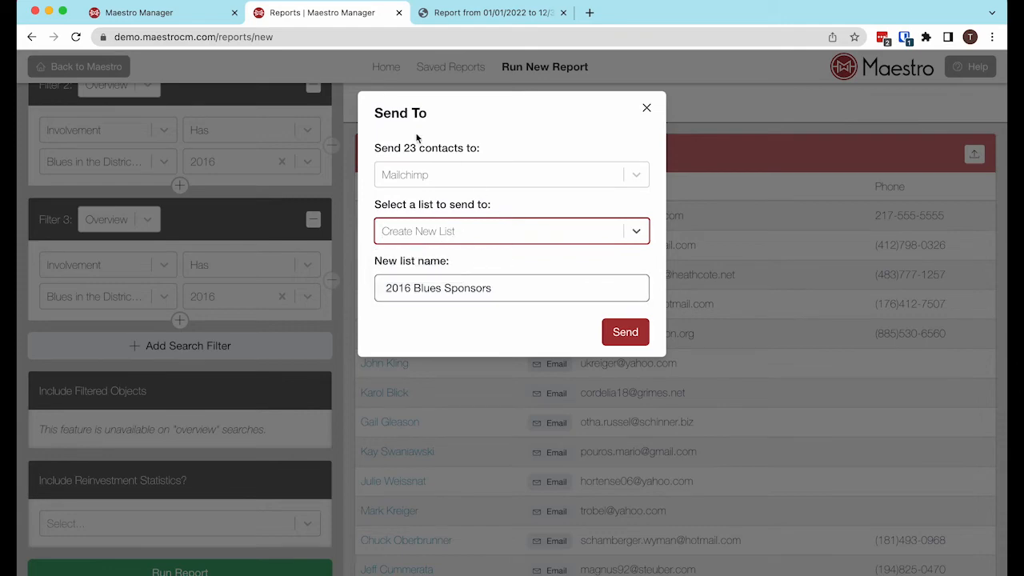
click(646, 107)
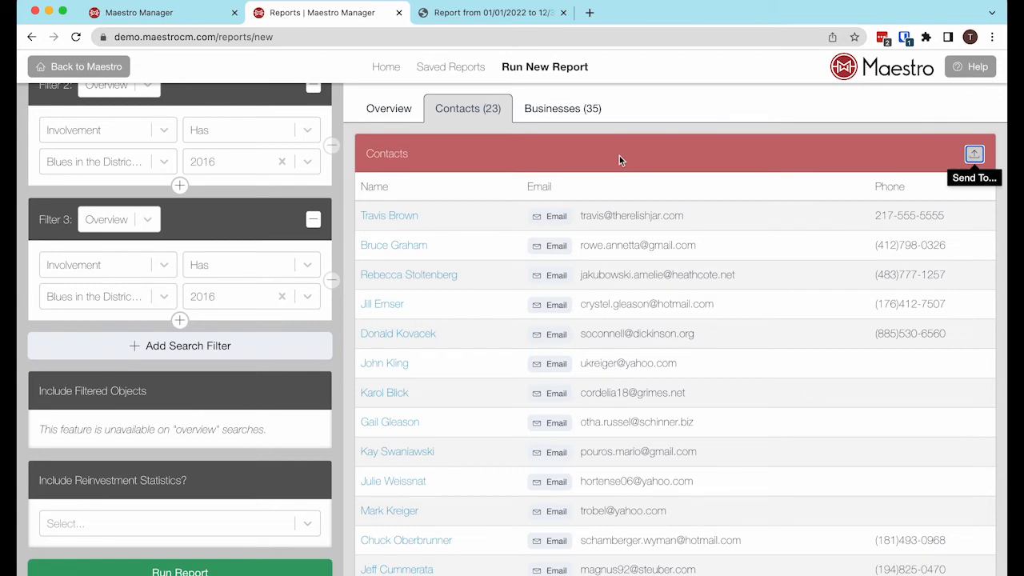
- Switch to the Maestro Manager browser tab, view the Design and Promotion dashboards without removing any widgets, and return to the Home dashboard
scroll(339, 86, up, 10)
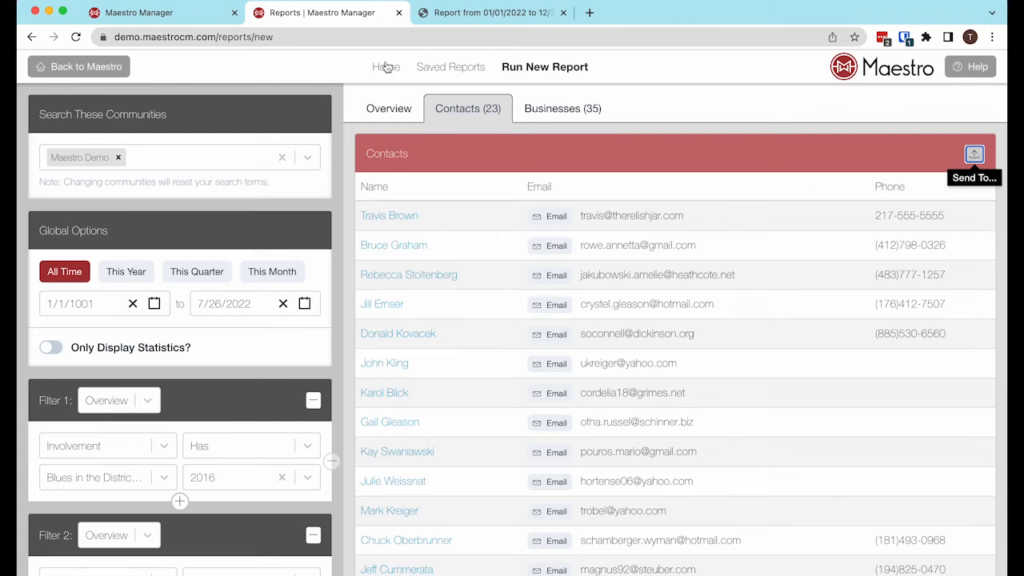
click(154, 14)
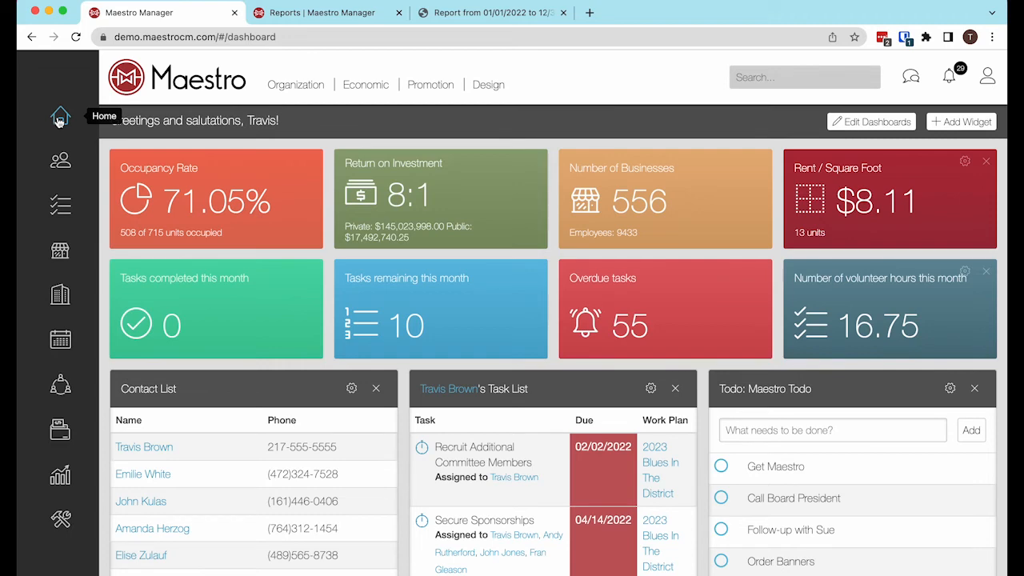
click(489, 85)
click(376, 169)
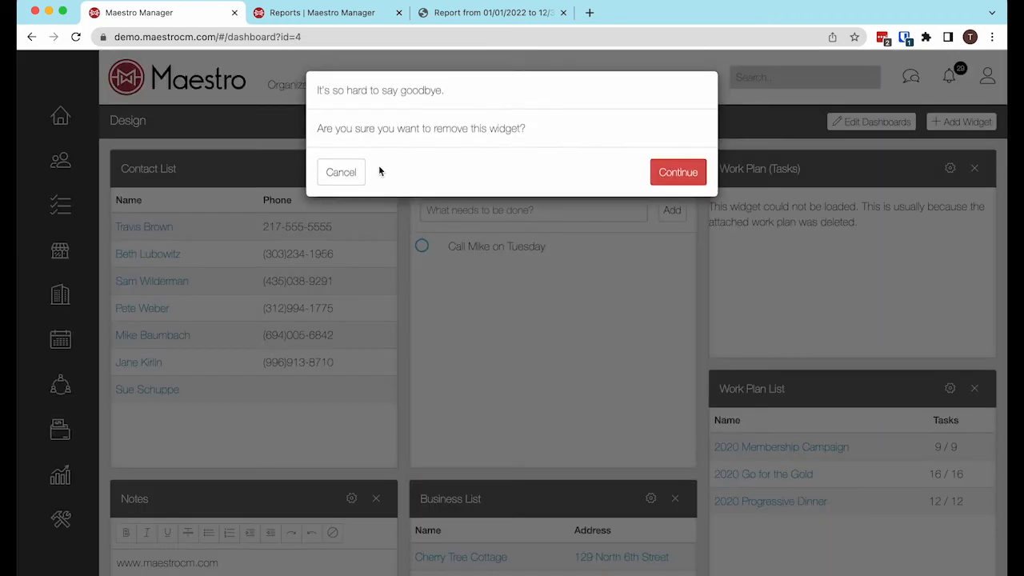
click(357, 173)
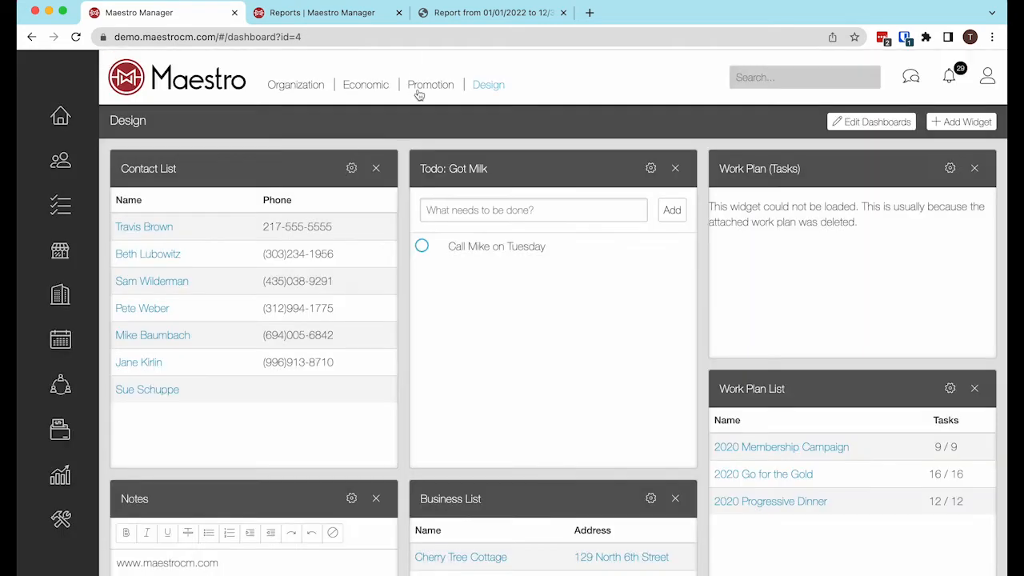
click(425, 85)
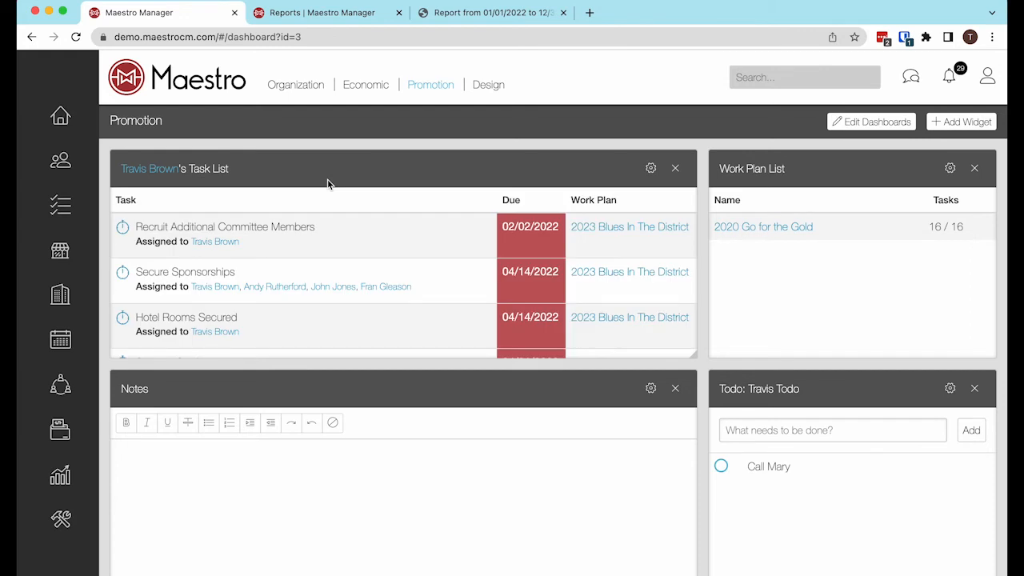
click(59, 117)
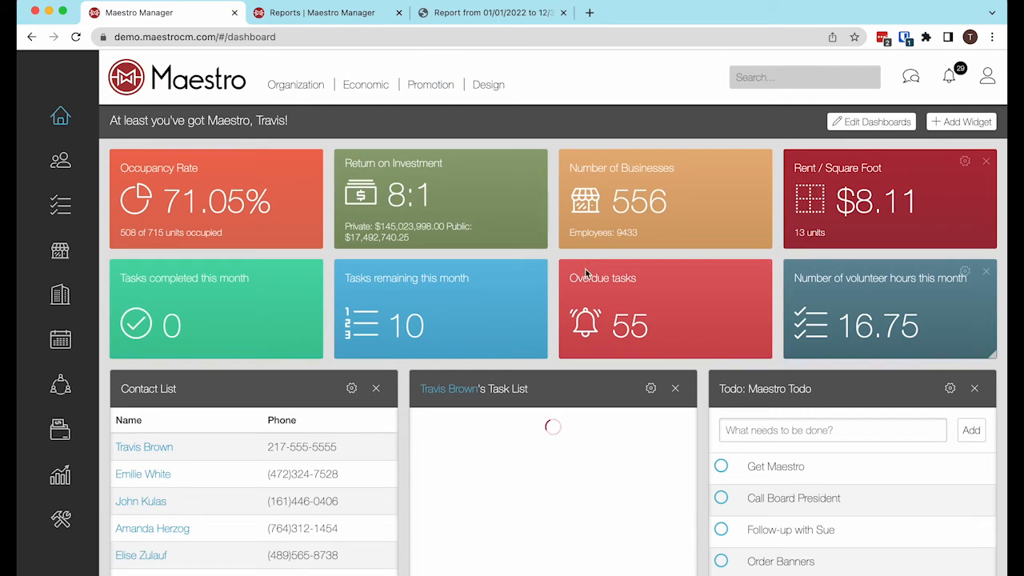
- Review the widget types available for the Home dashboard without adding one
click(955, 122)
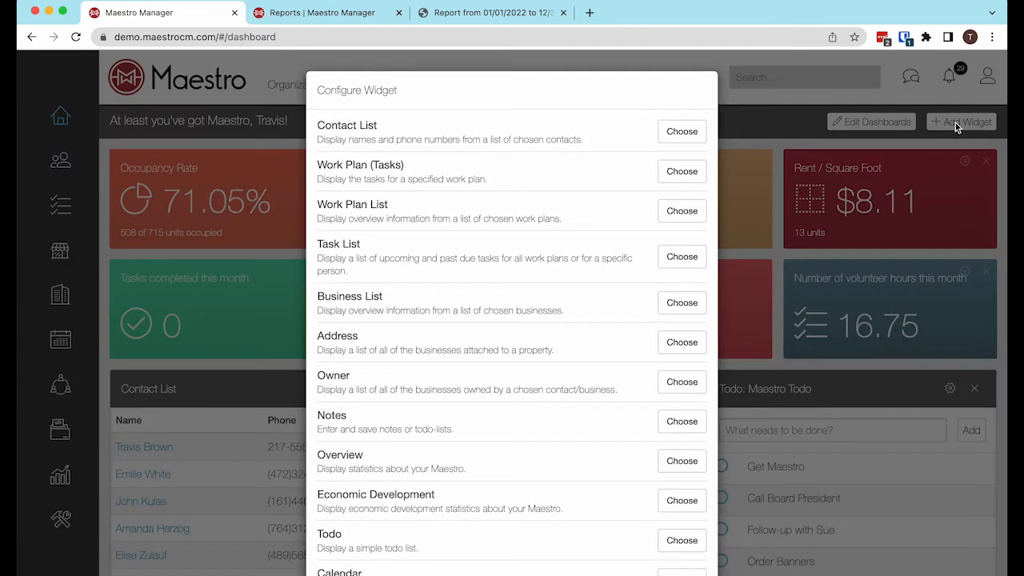
scroll(489, 232, down, 2)
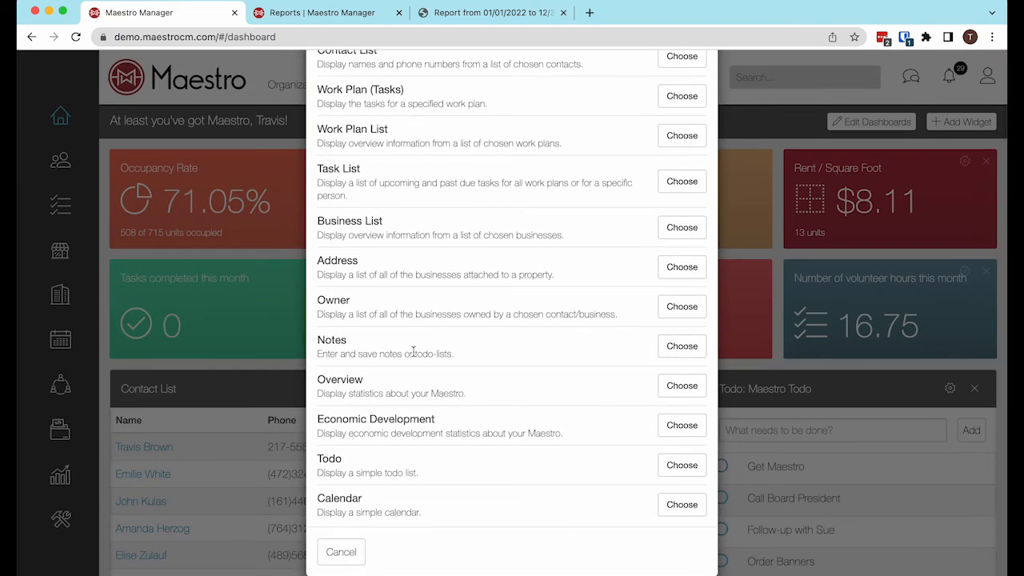
scroll(350, 438, up, 2)
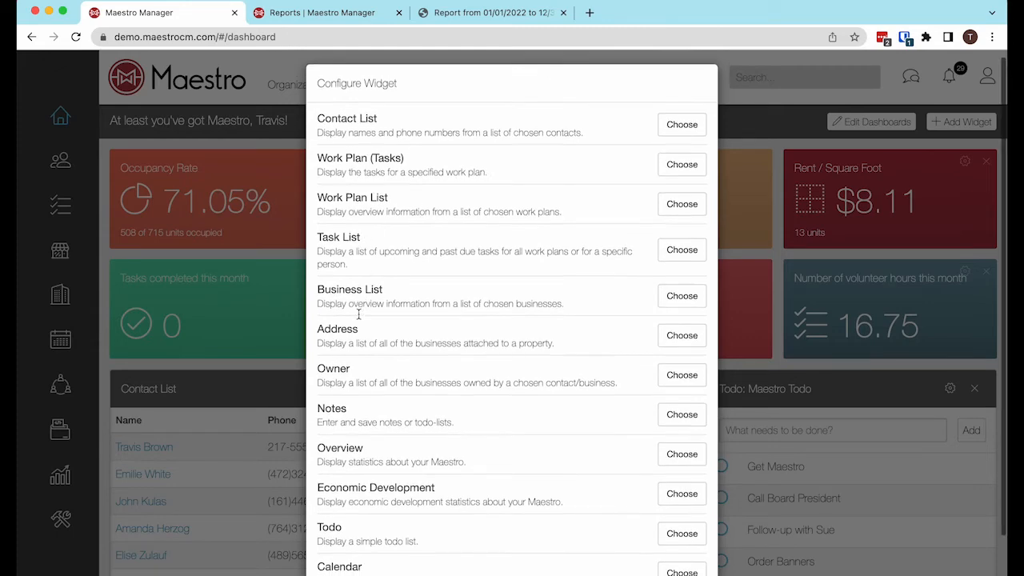
scroll(352, 360, down, 2)
click(338, 553)
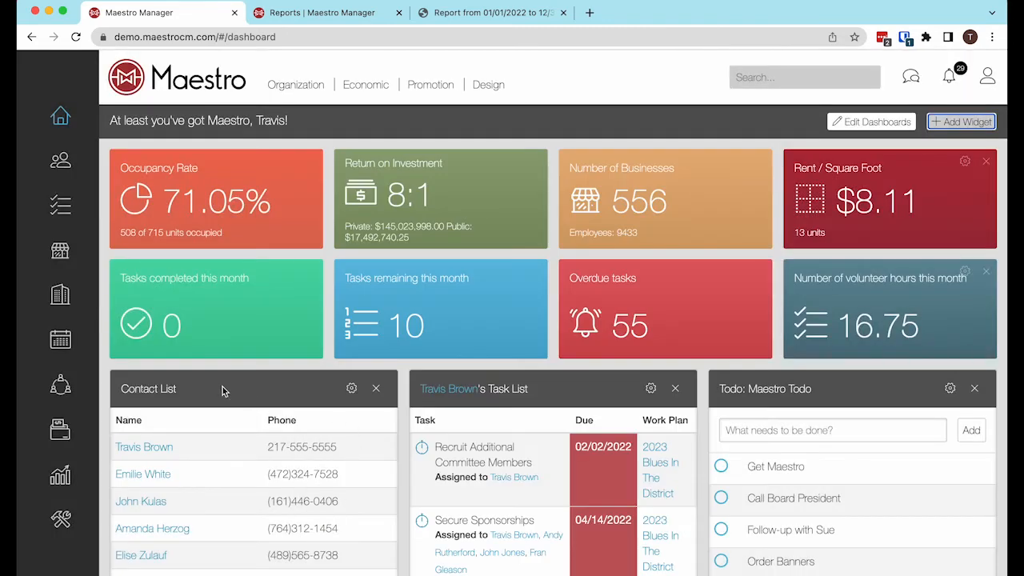
- Move the Contact List and Task List widgets side by side at the top of the Home dashboard, widening the Task List across the remaining width
drag(223, 388, 216, 166)
scroll(345, 336, down, 10)
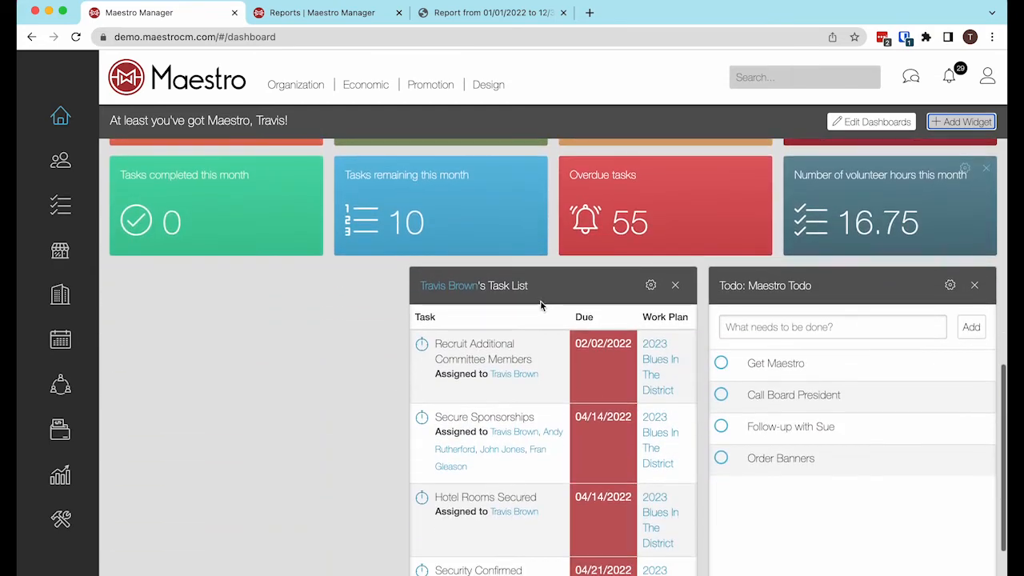
drag(540, 305, 527, 24)
scroll(520, 322, up, 5)
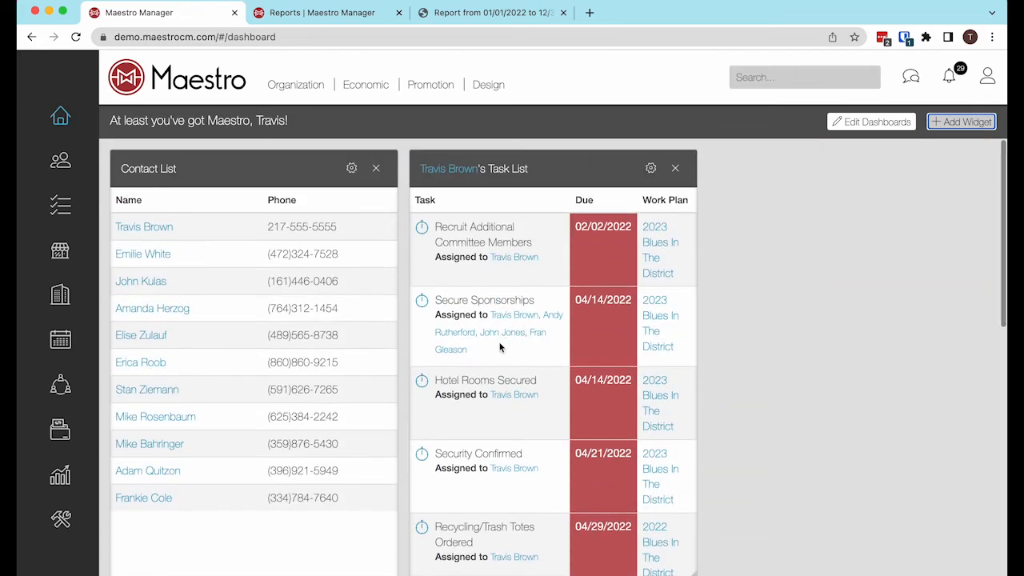
drag(694, 572, 1003, 573)
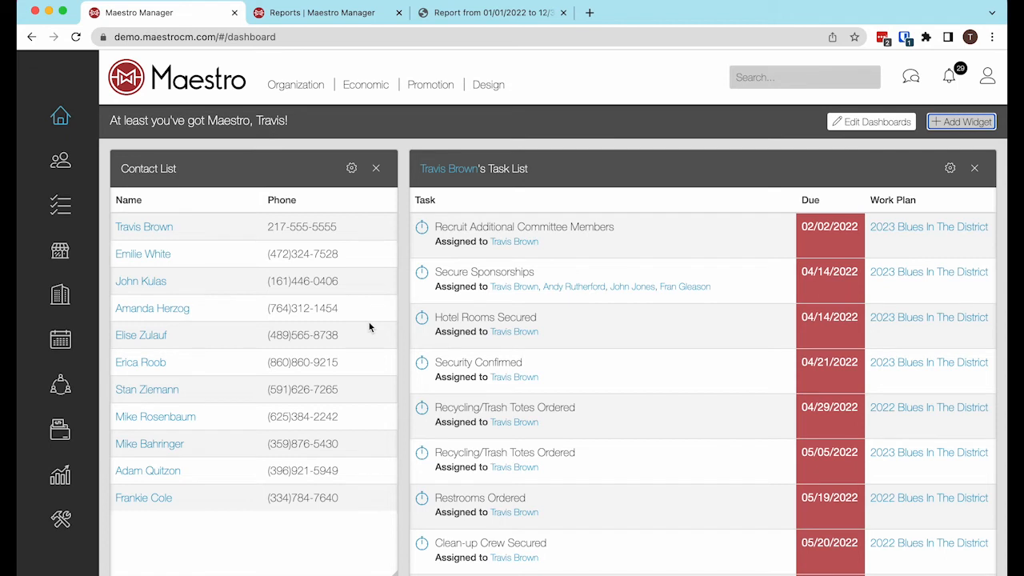
- Add a new dashboard named Farmers Market to the dashboard list and save it
click(872, 124)
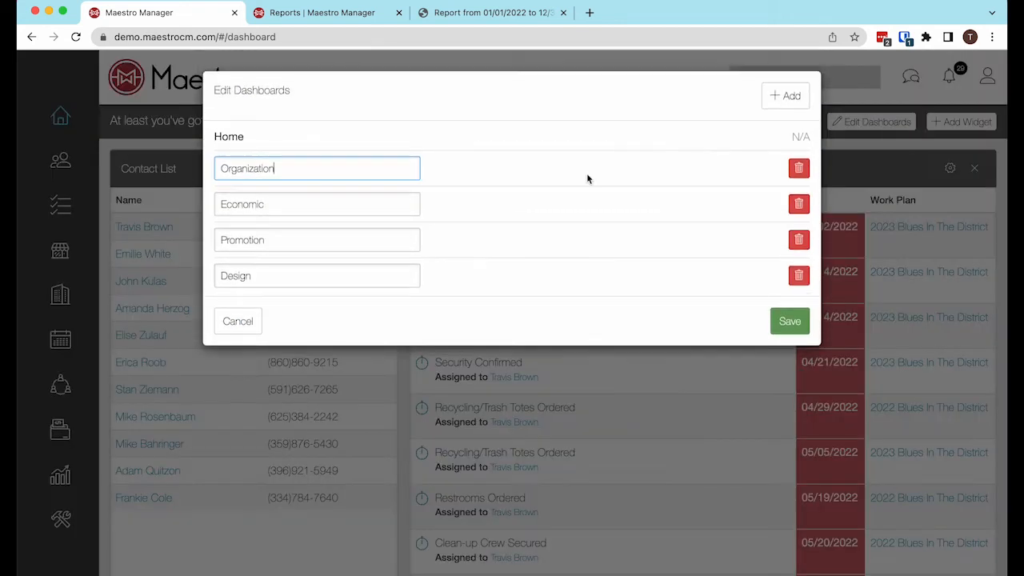
click(779, 96)
click(265, 309)
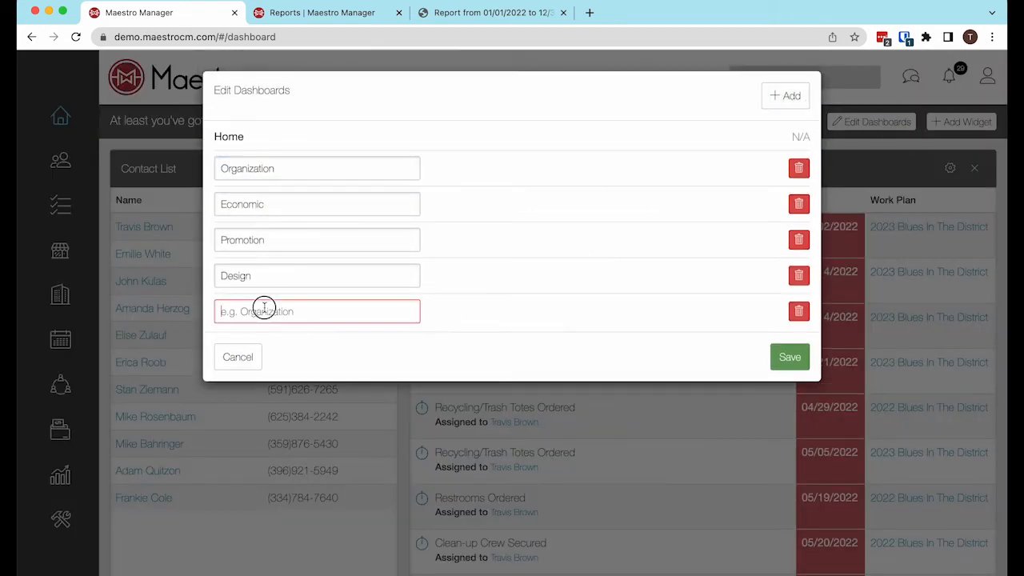
text(Farmeres Mar)
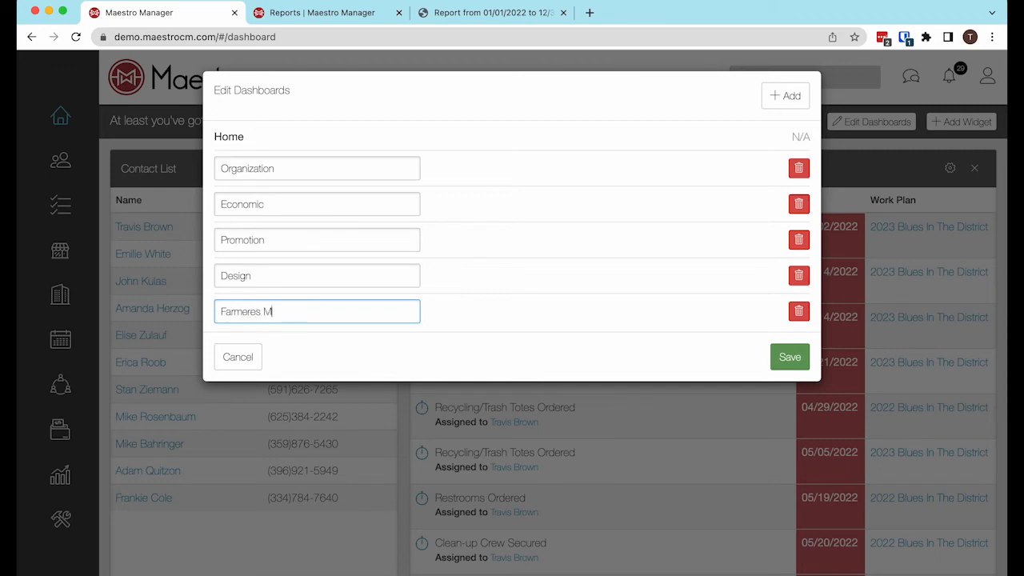
key(BackSpace)
key(BackSpace)
key(BackSpace)
key(BackSpace)
key(BackSpace)
text(s Market)
click(791, 356)
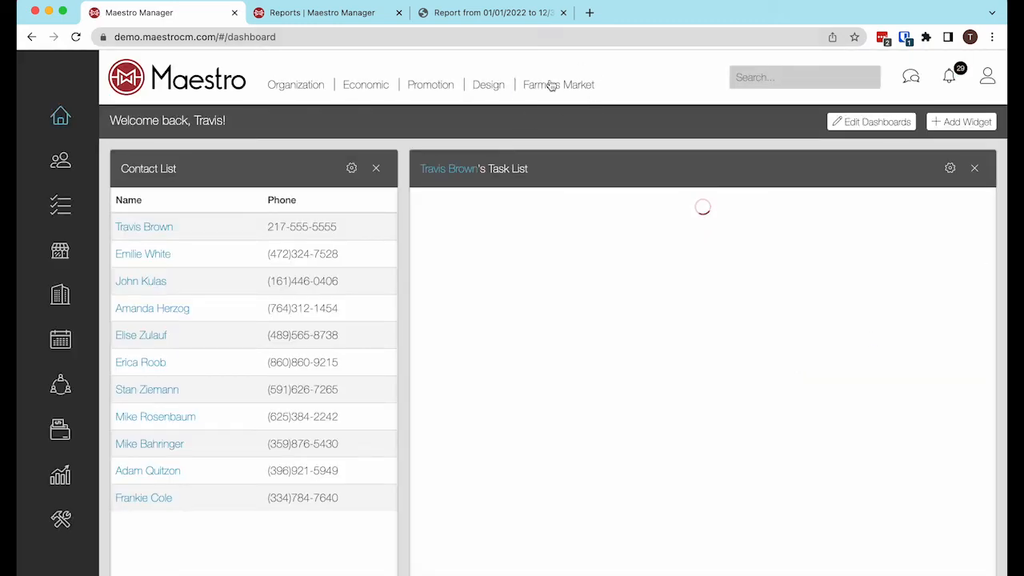
- On the Farmers Market dashboard, start a new Contact List widget and select two contacts by first name
click(551, 85)
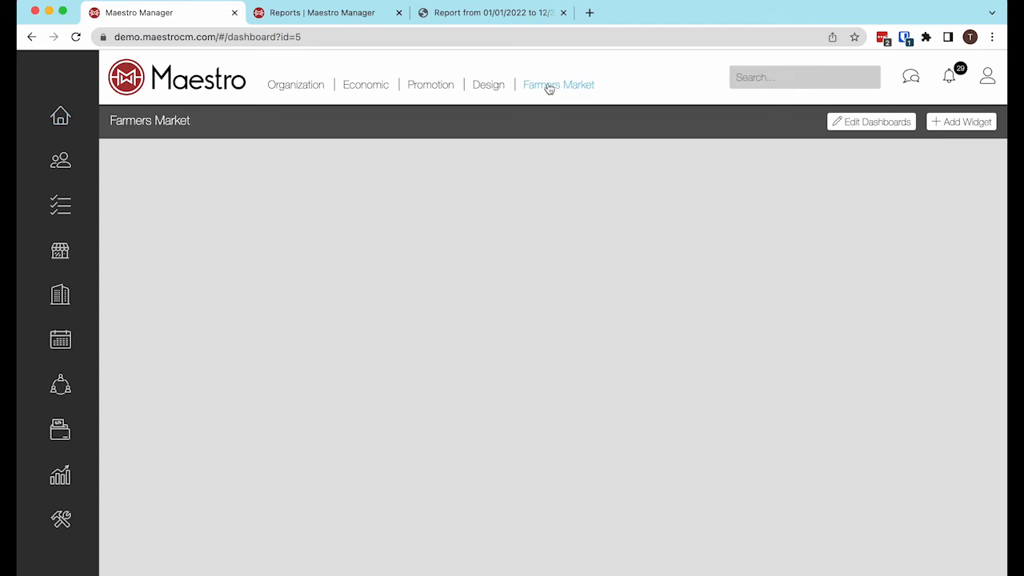
click(952, 123)
click(668, 130)
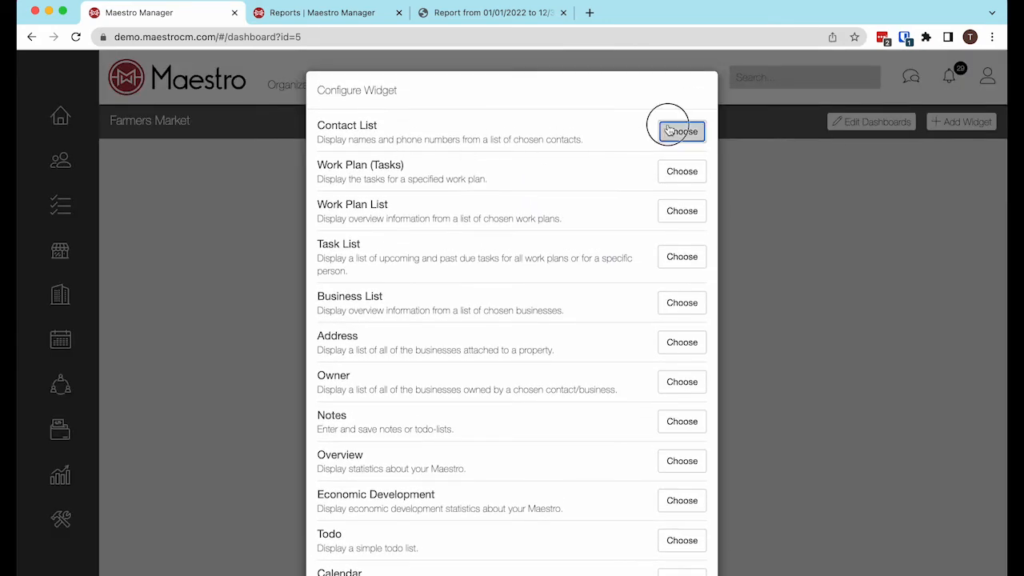
click(379, 134)
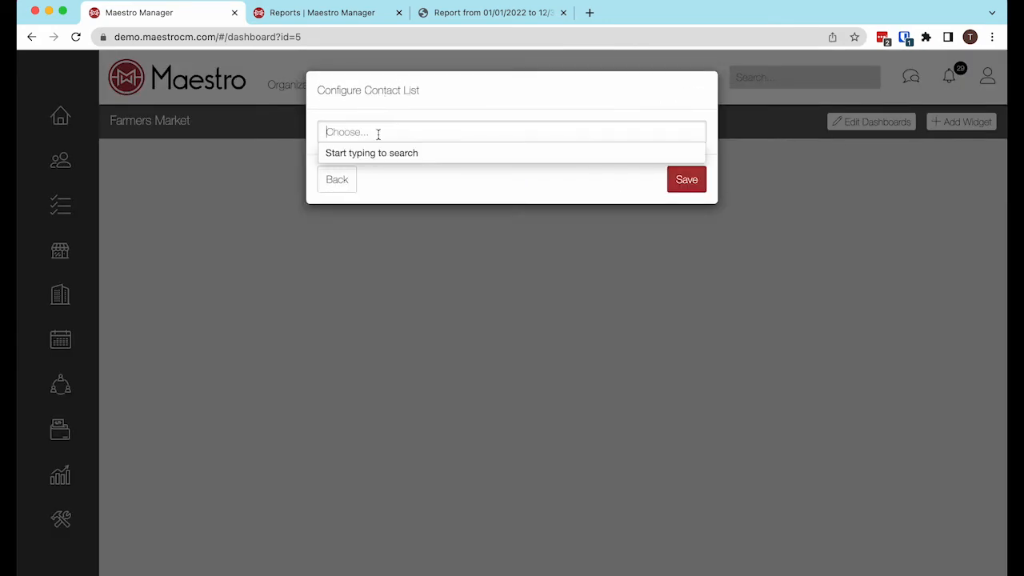
text(Tom)
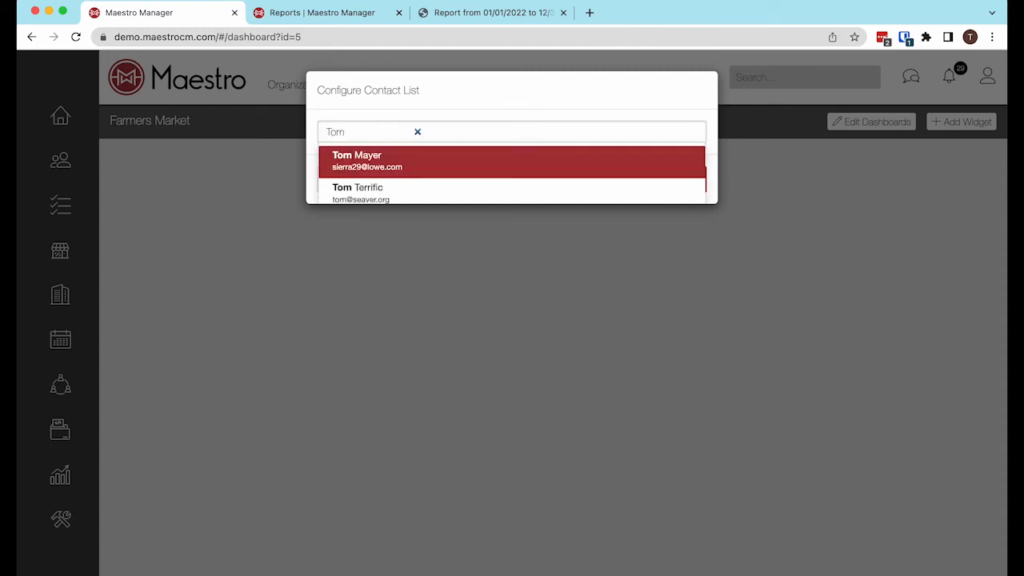
key(Return)
text(Sue)
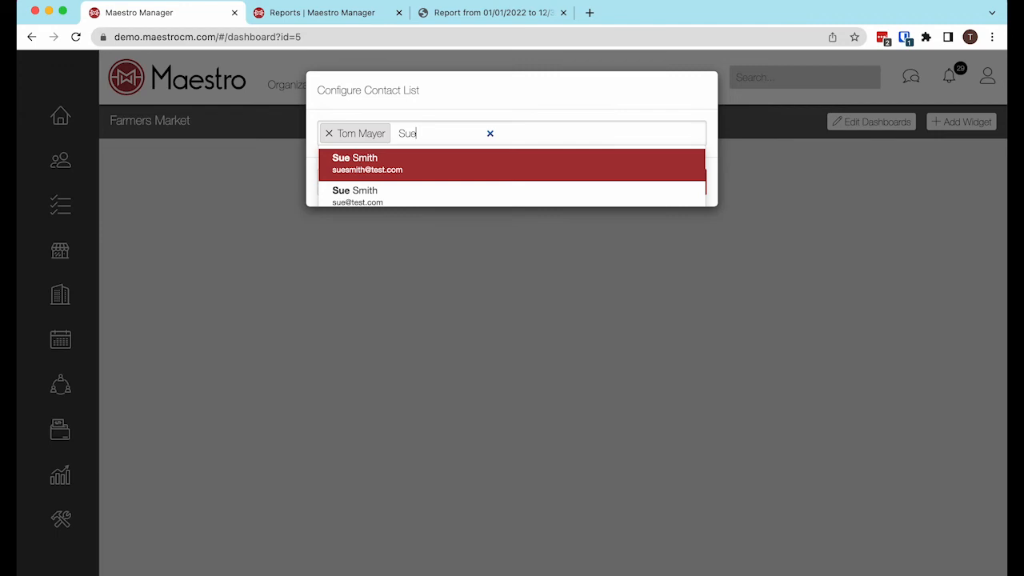
key(Return)
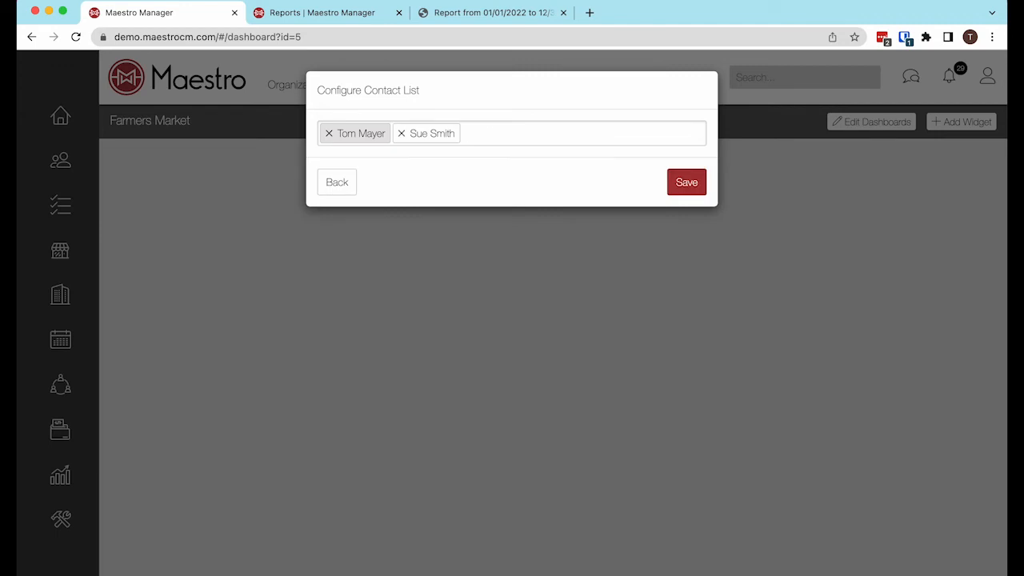
- Add four more contacts to the new Contact List widget and save it to the dashboard
text(Sye)
key(BackSpace)
key(BackSpace)
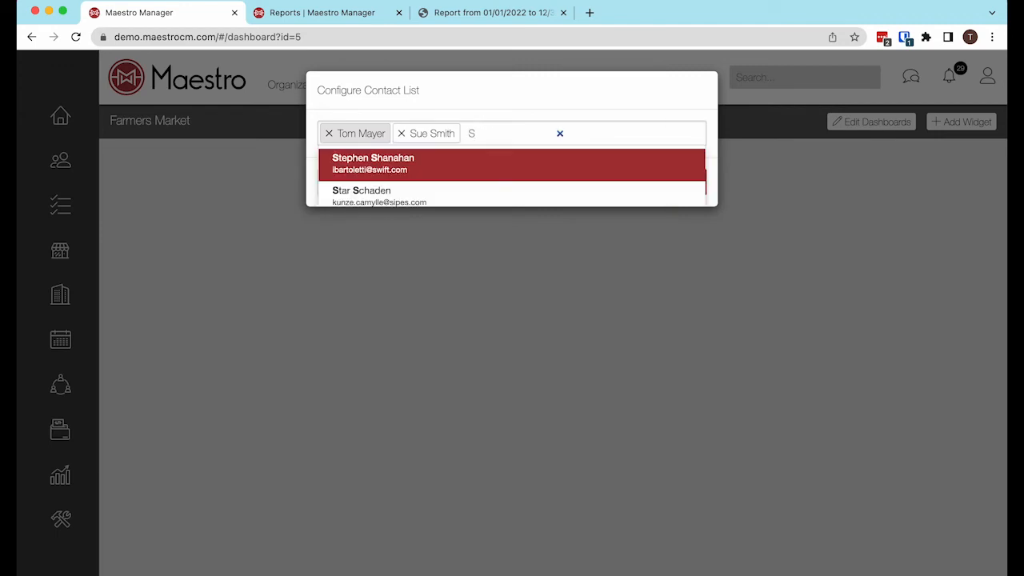
key(Down)
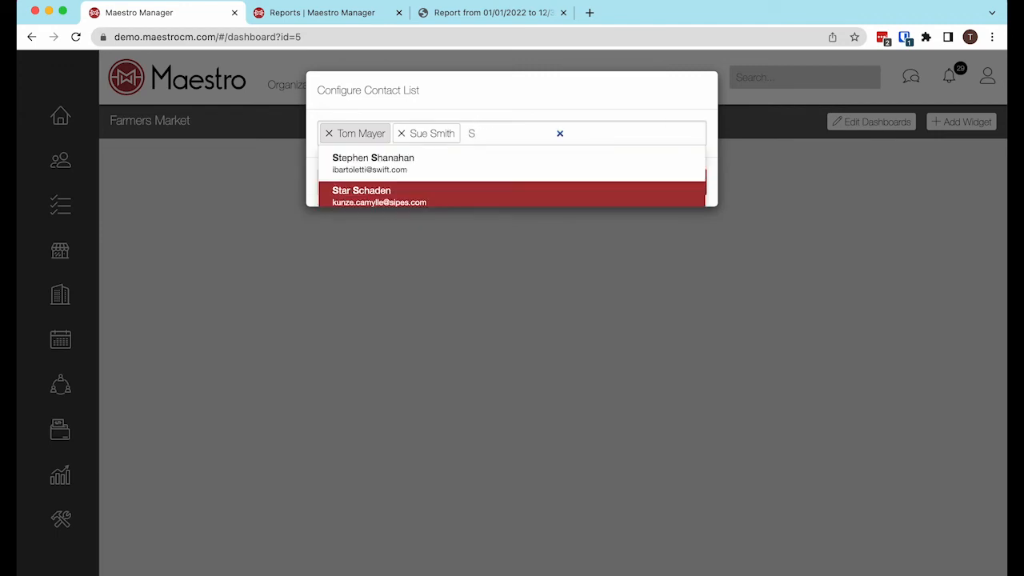
key(Return)
text(Mary)
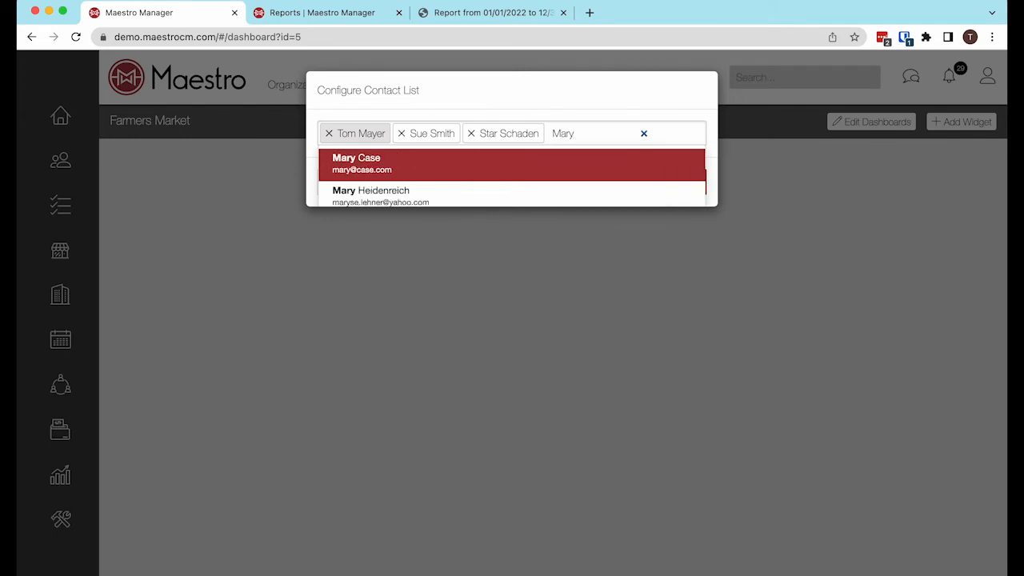
key(Return)
text(Mike)
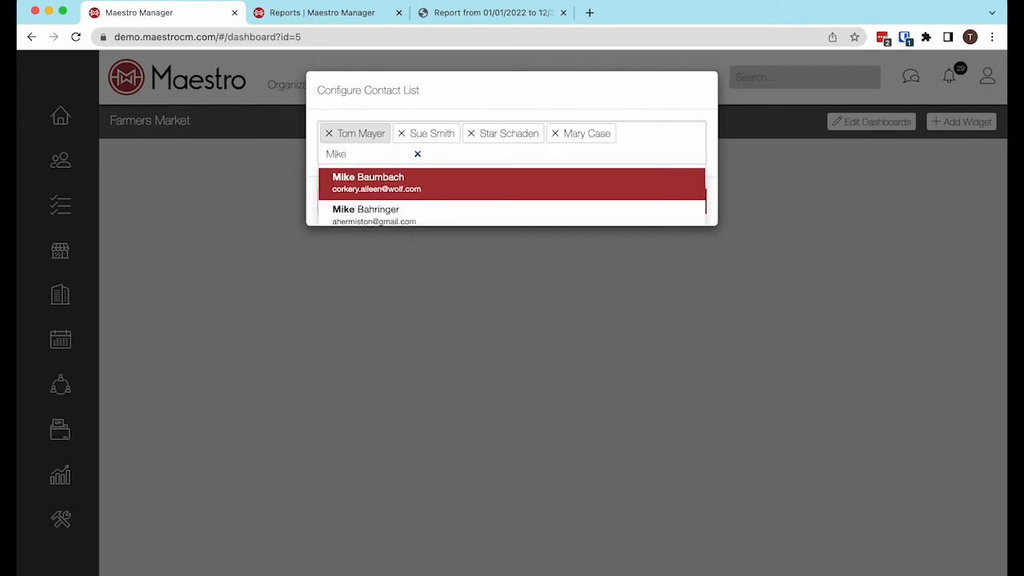
key(Return)
text(Pam)
key(Return)
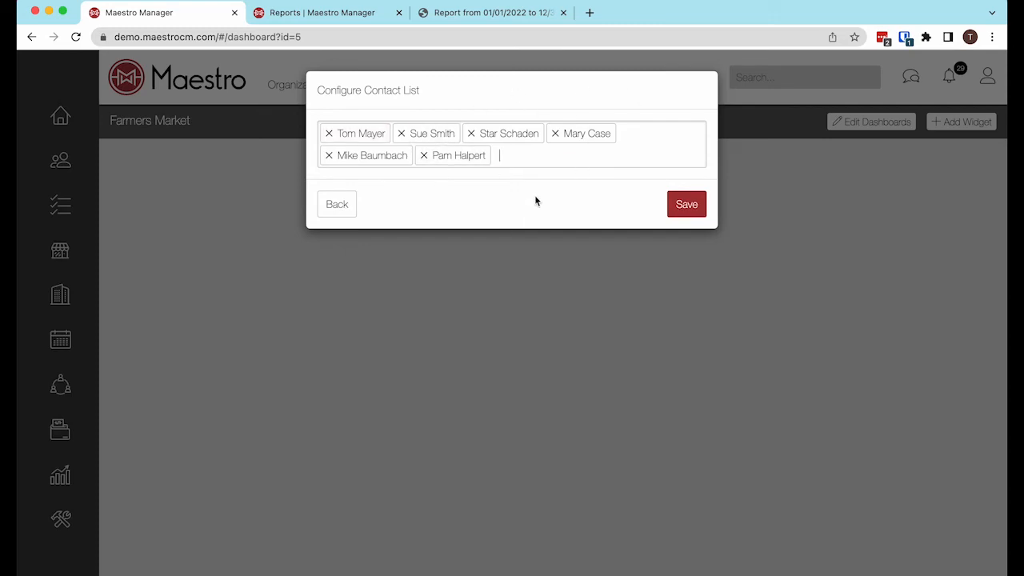
click(682, 203)
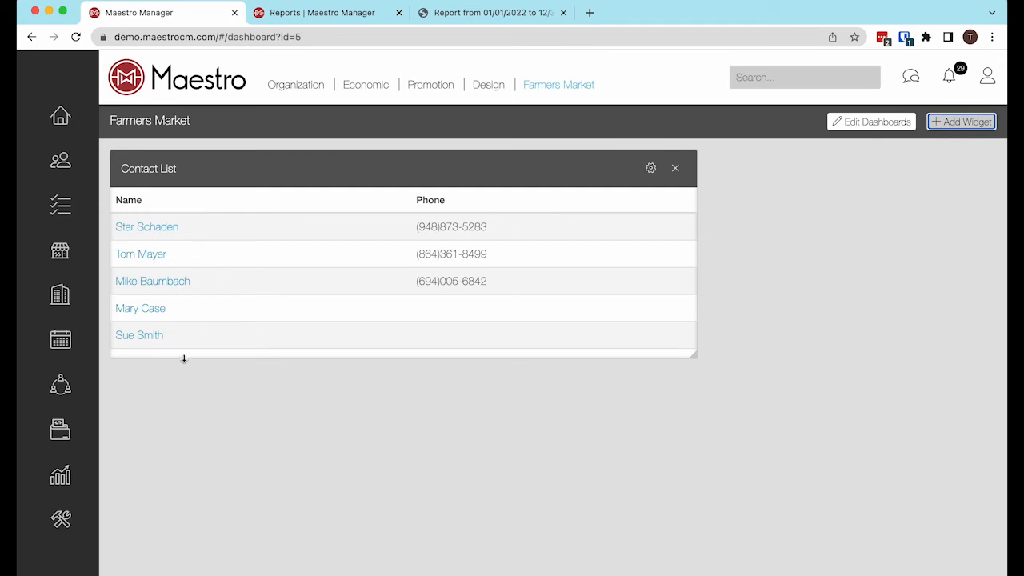
- Make the Contact List widget taller and add two more contacts through its settings
drag(694, 354, 530, 384)
click(650, 165)
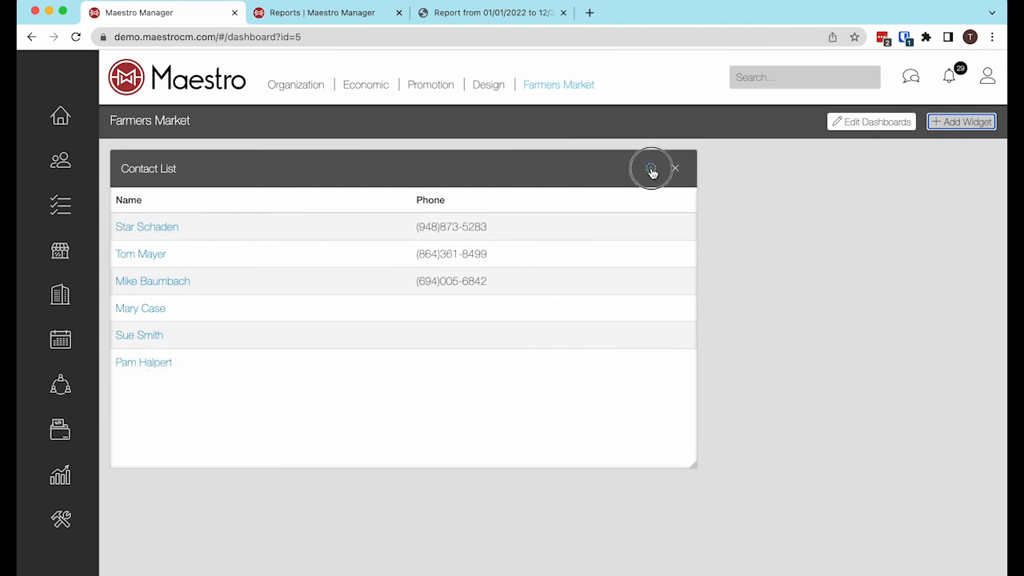
click(505, 159)
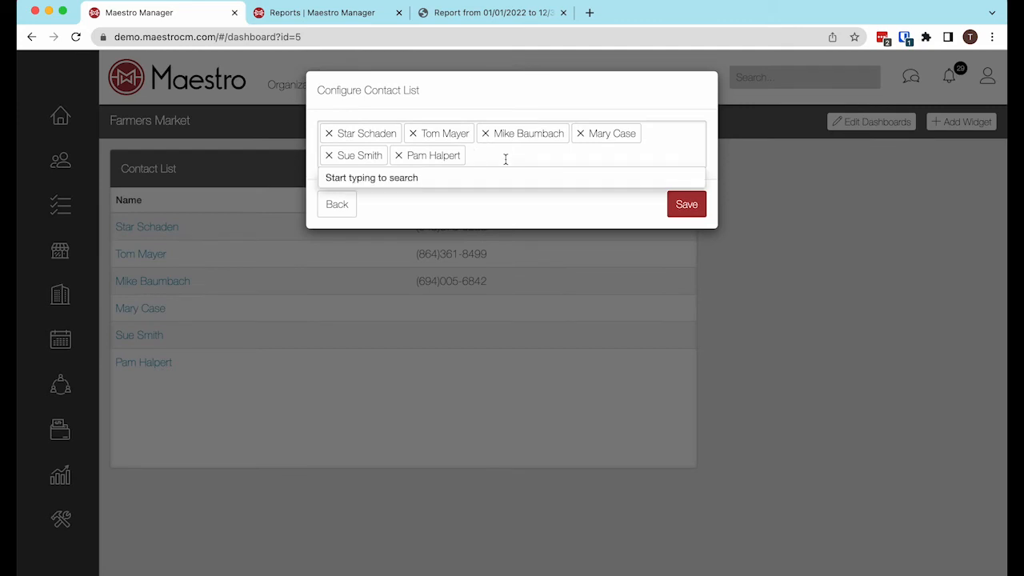
text(Jim)
key(Return)
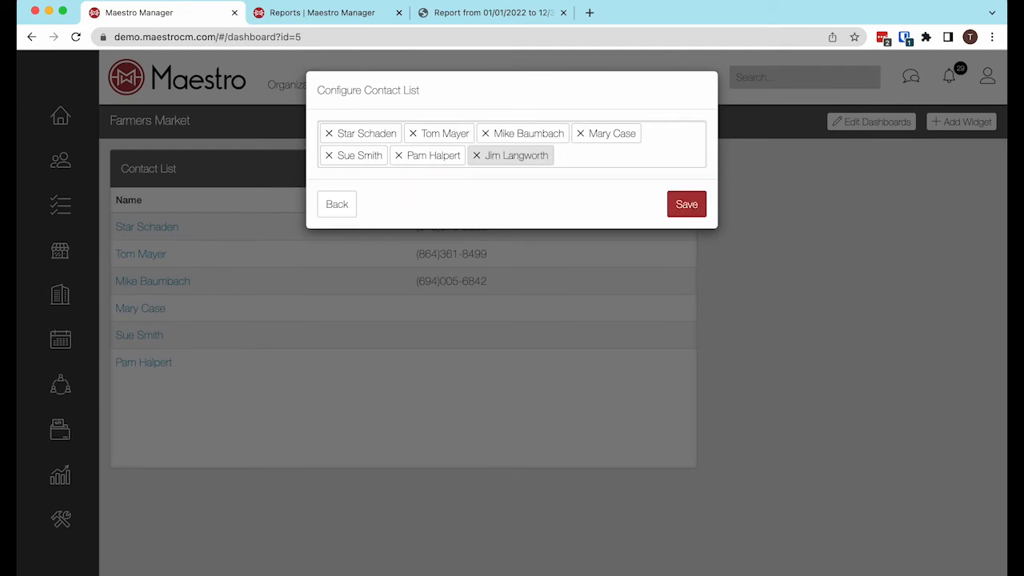
text(Micha)
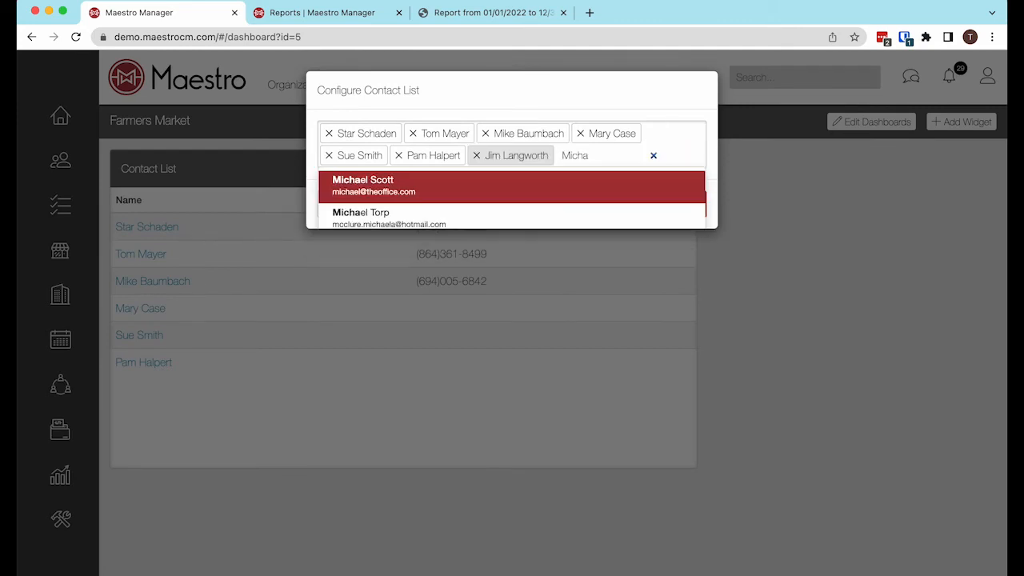
key(Return)
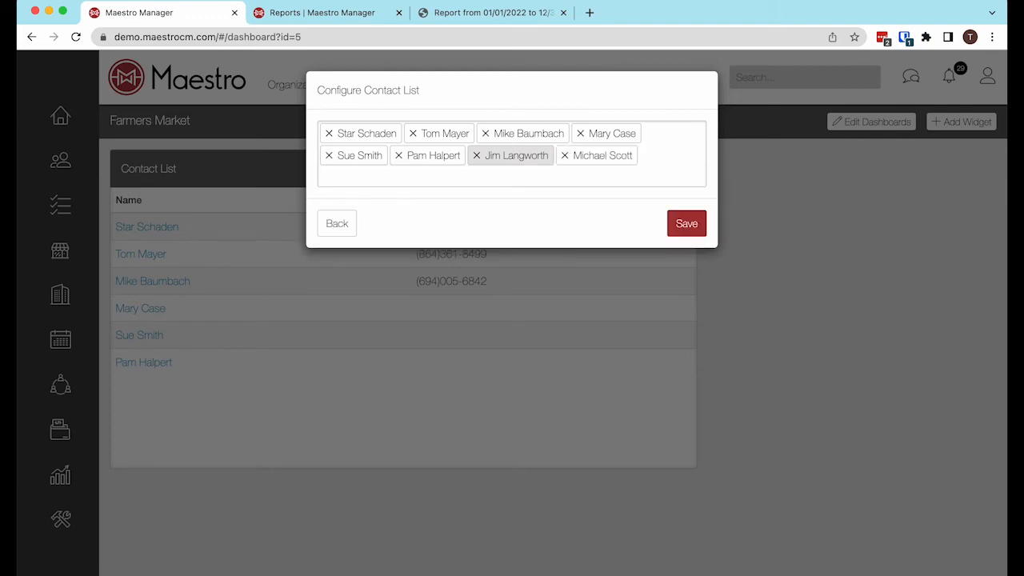
click(684, 222)
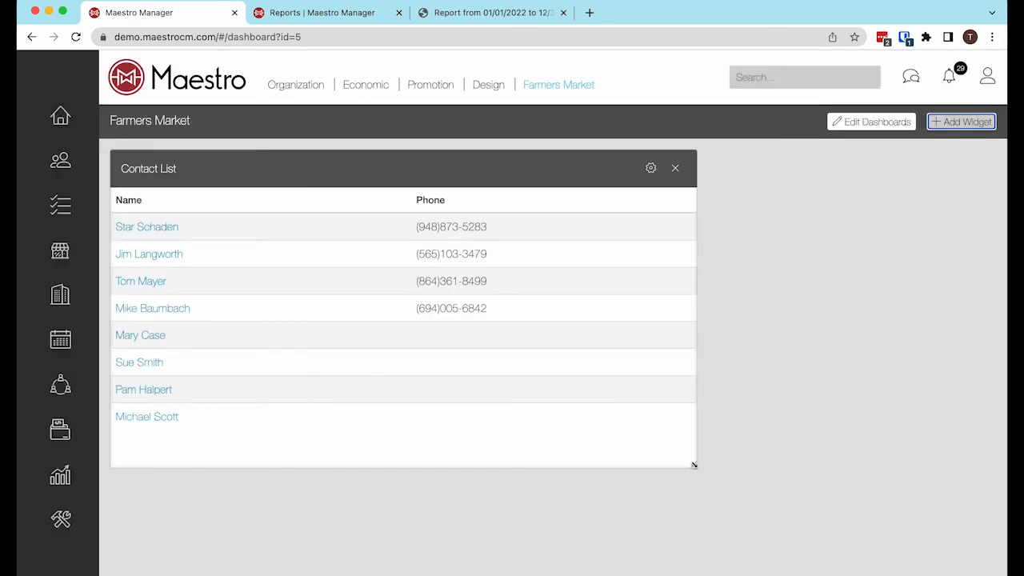
drag(693, 464, 675, 421)
- Add a Todo widget named Got Milk to the Farmers Market dashboard
click(964, 121)
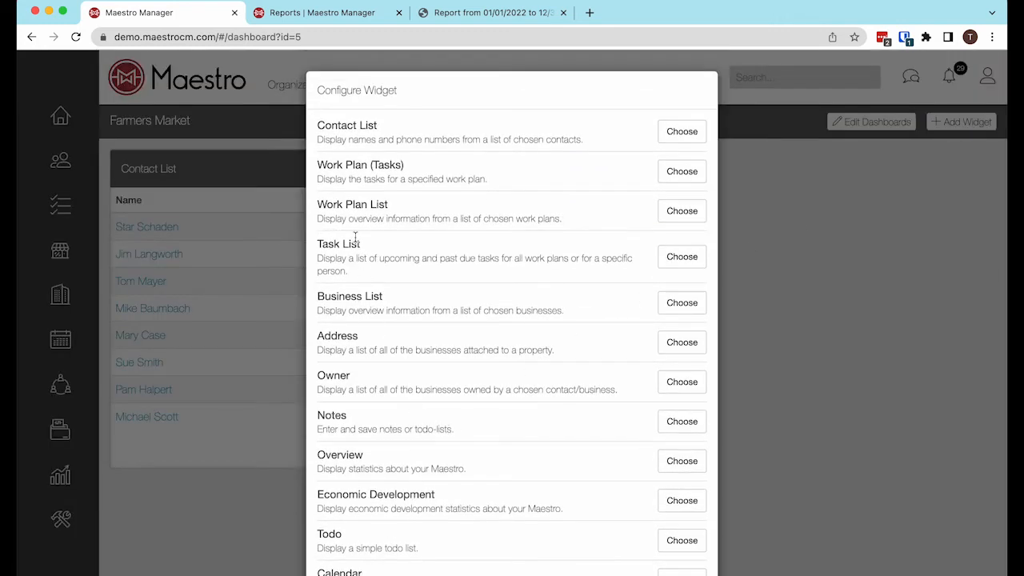
scroll(402, 343, down, 2)
click(677, 468)
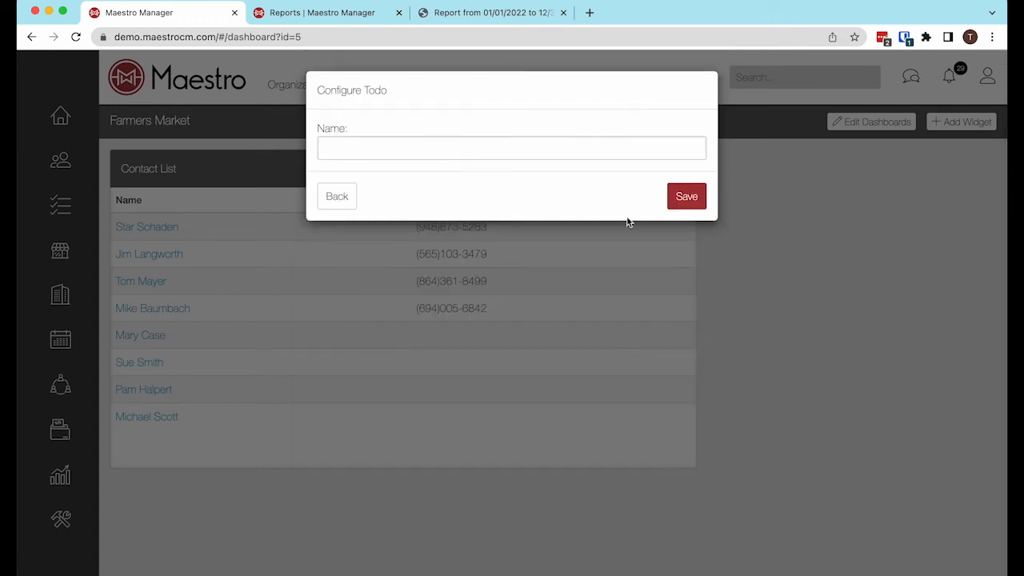
click(450, 147)
text(Go)
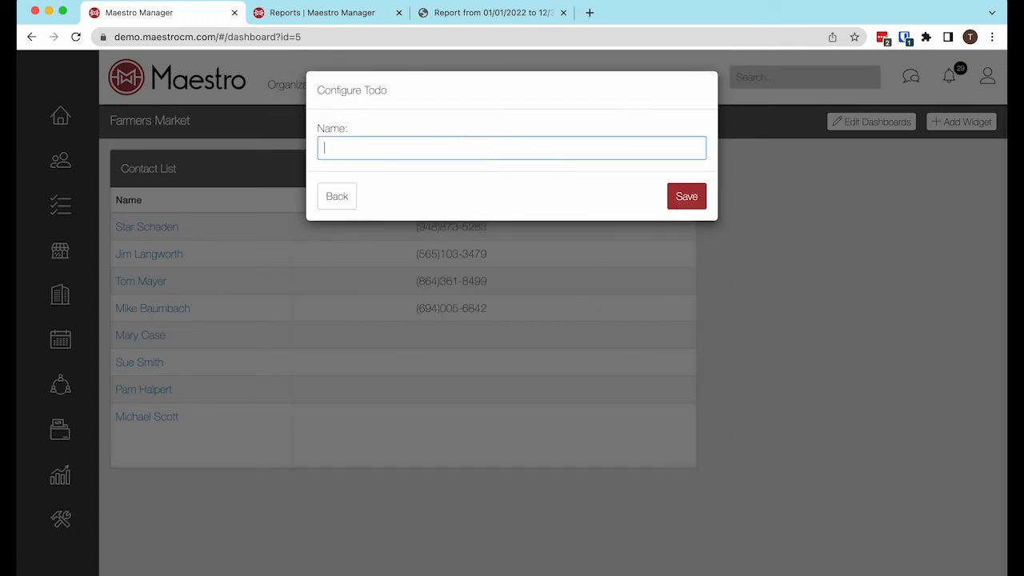
text(t Milk)
click(693, 194)
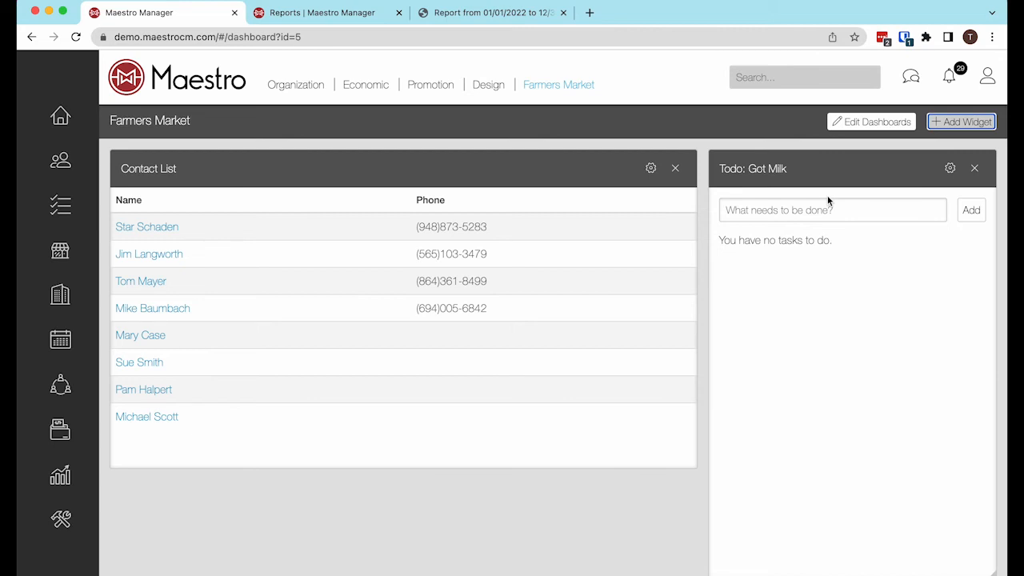
- Add the tasks Get Milk, Call Home and Pick up Umbrella to the Todo widget, and mark the first two as done
click(812, 210)
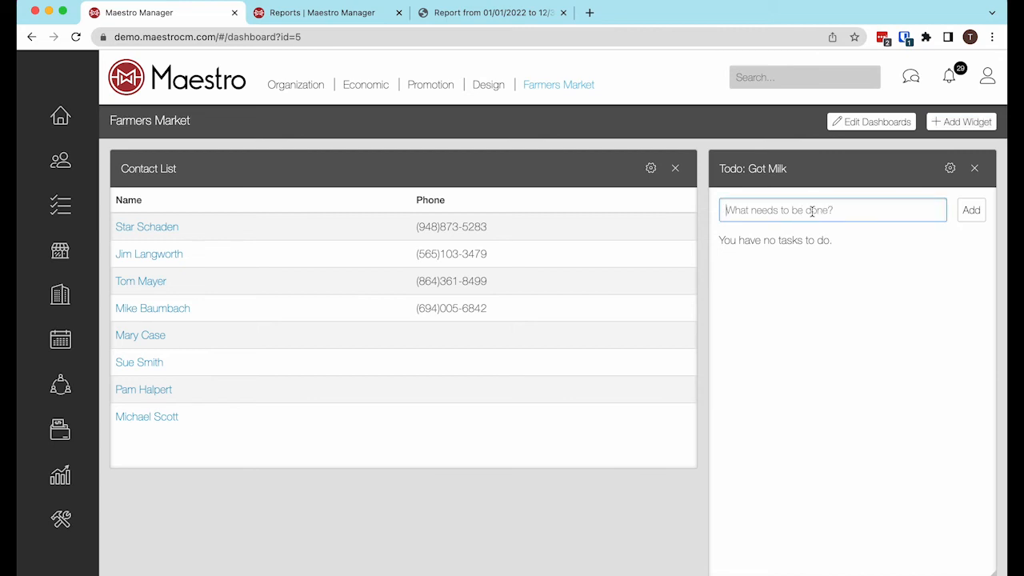
text(Get M)
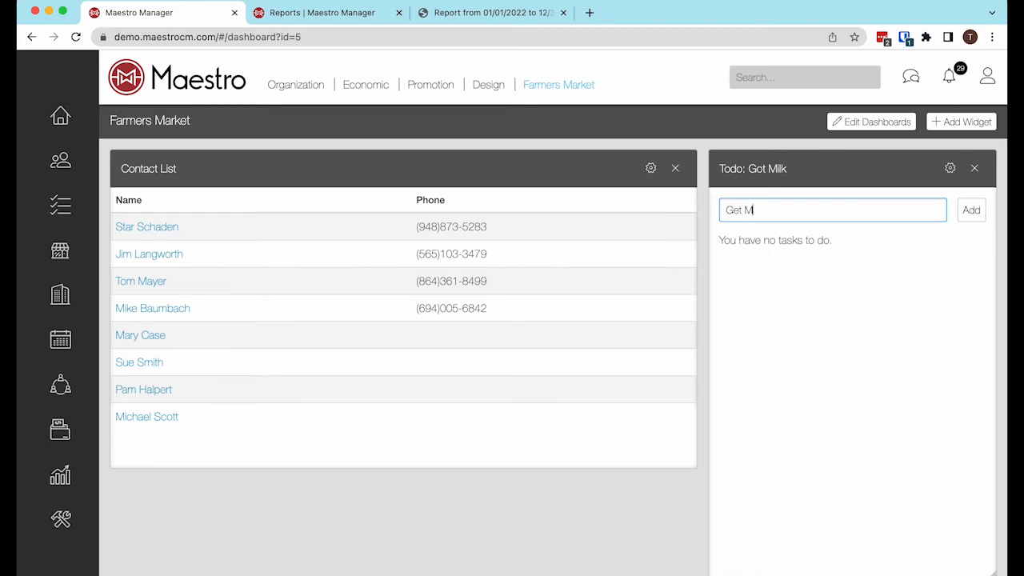
text(ilk)
key(Return)
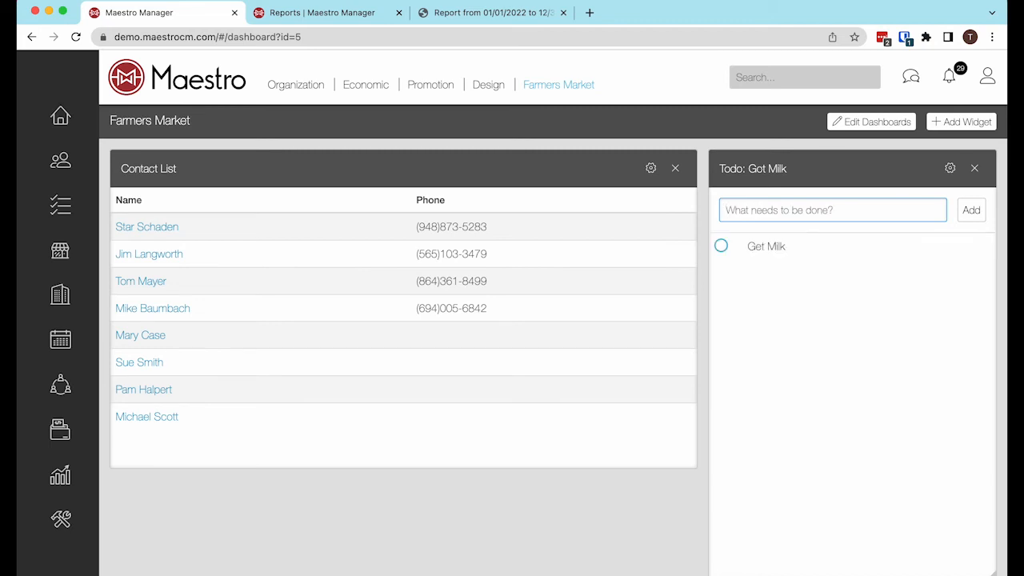
text(Call Home)
key(Return)
text(Pick up Umbrella)
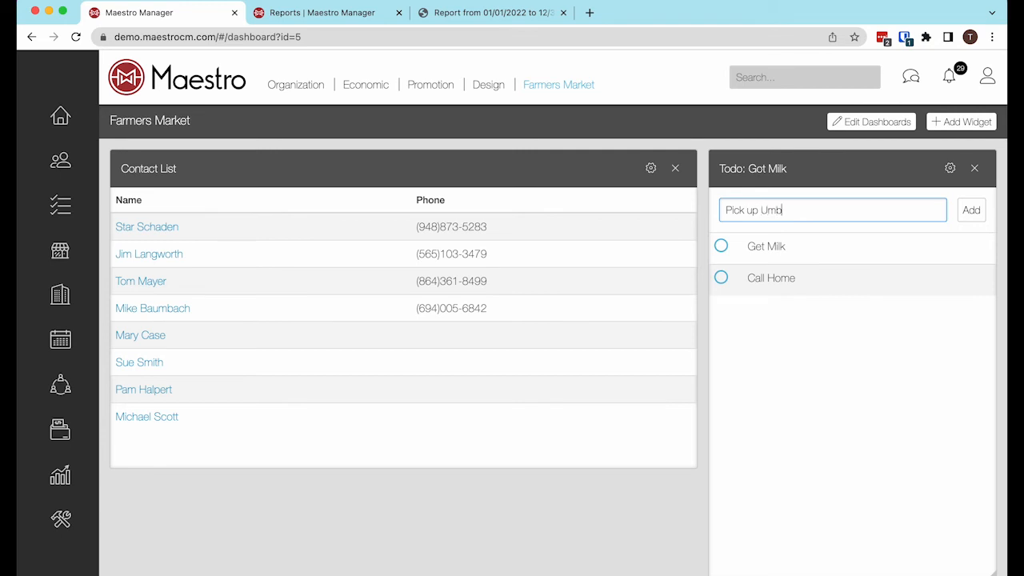
key(Return)
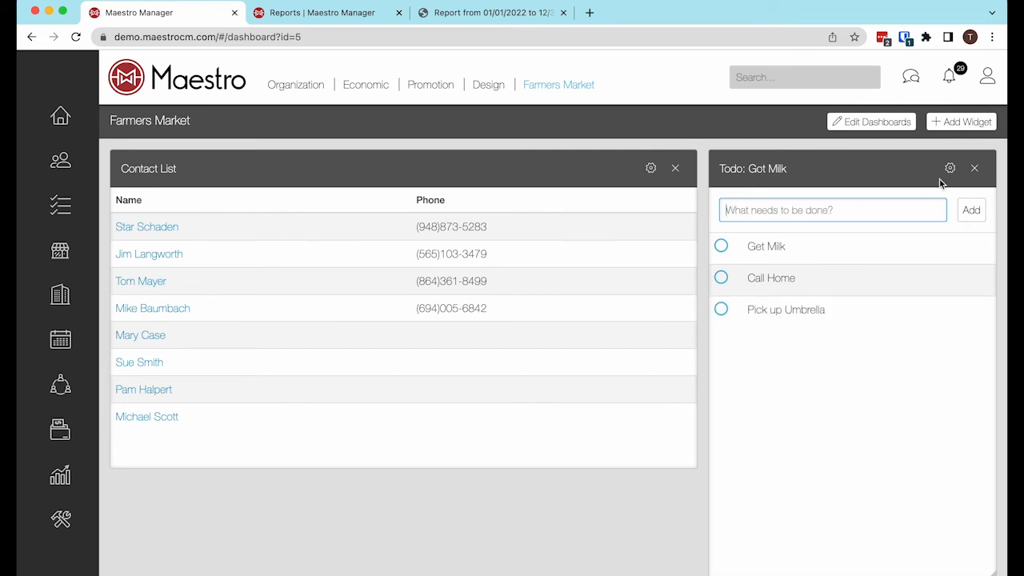
click(721, 246)
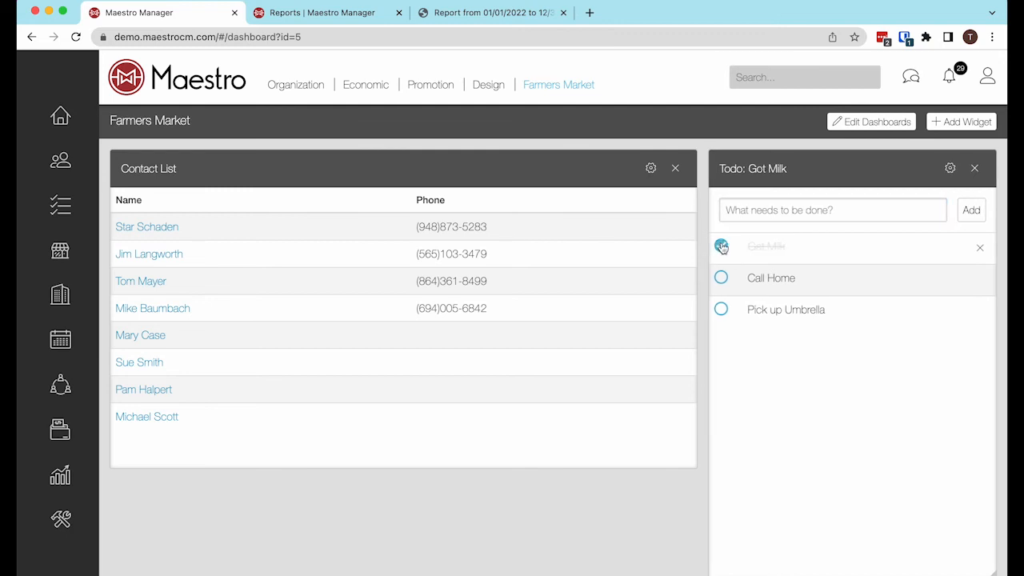
click(721, 278)
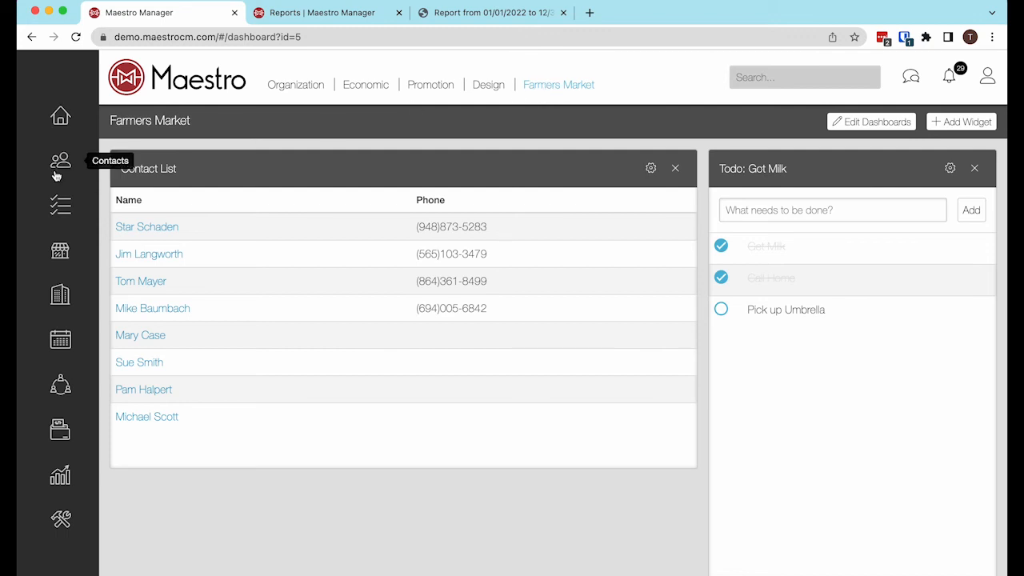
- Open the record of the fourth contact in the Contact List widget and view its details
click(141, 315)
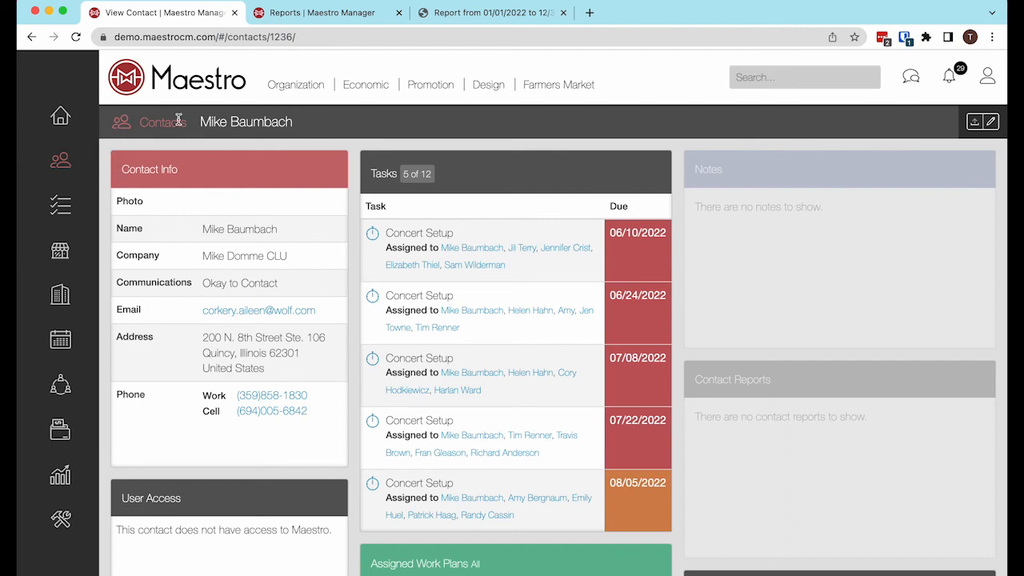
scroll(248, 236, down, 1)
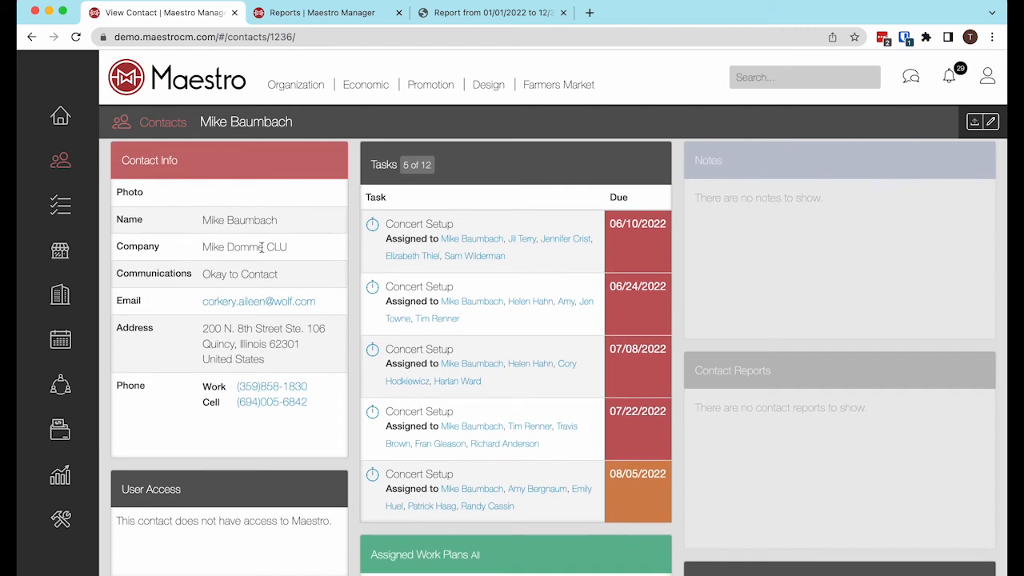
- Change the open contact's company to Barry's Kitchen and save the record
click(990, 122)
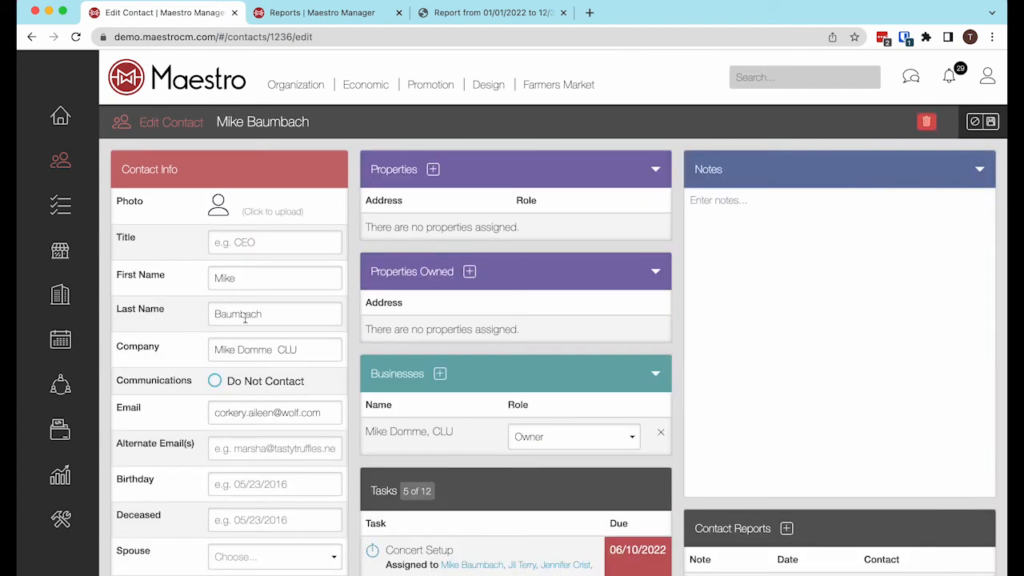
drag(315, 349, 123, 344)
key(BackSpace)
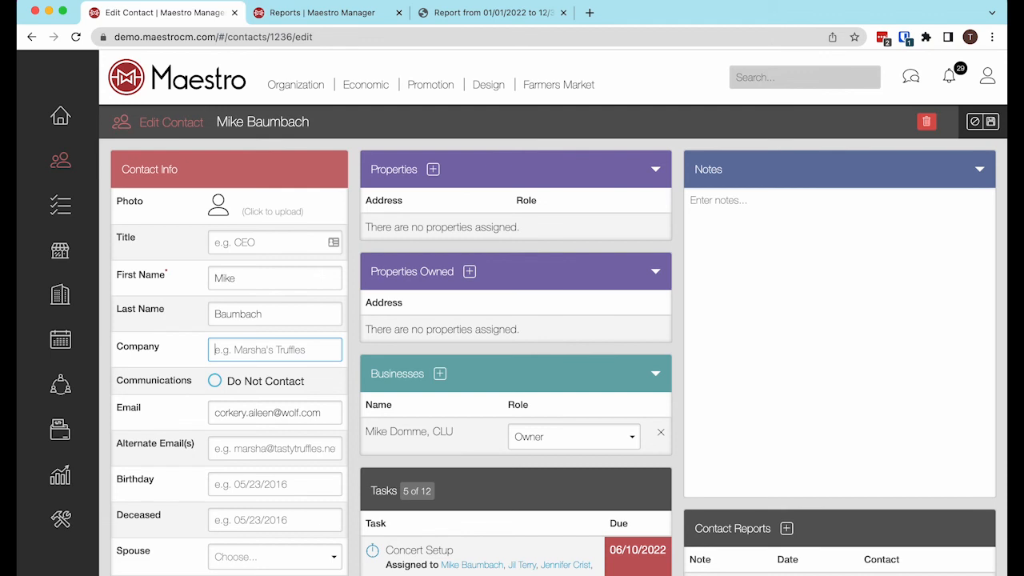
text(Barry's Kitchen)
click(992, 121)
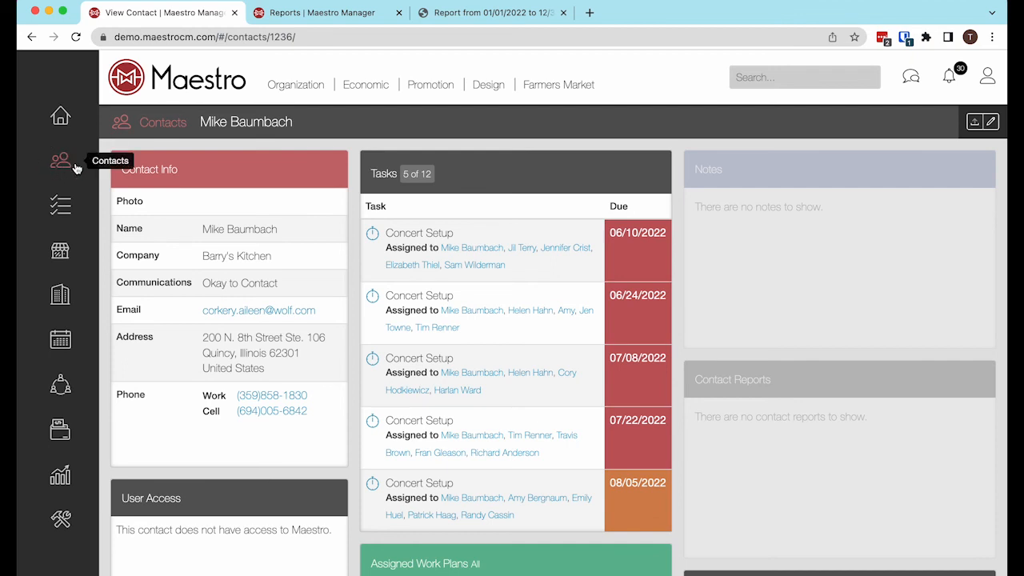
- View the Farmers Market dashboard and return to the home dashboard
click(552, 89)
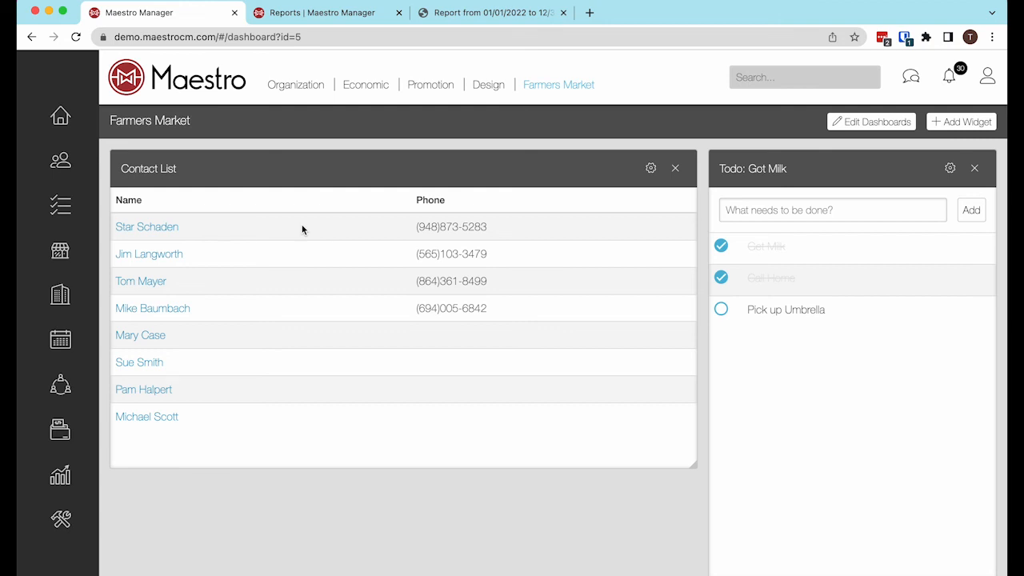
click(61, 119)
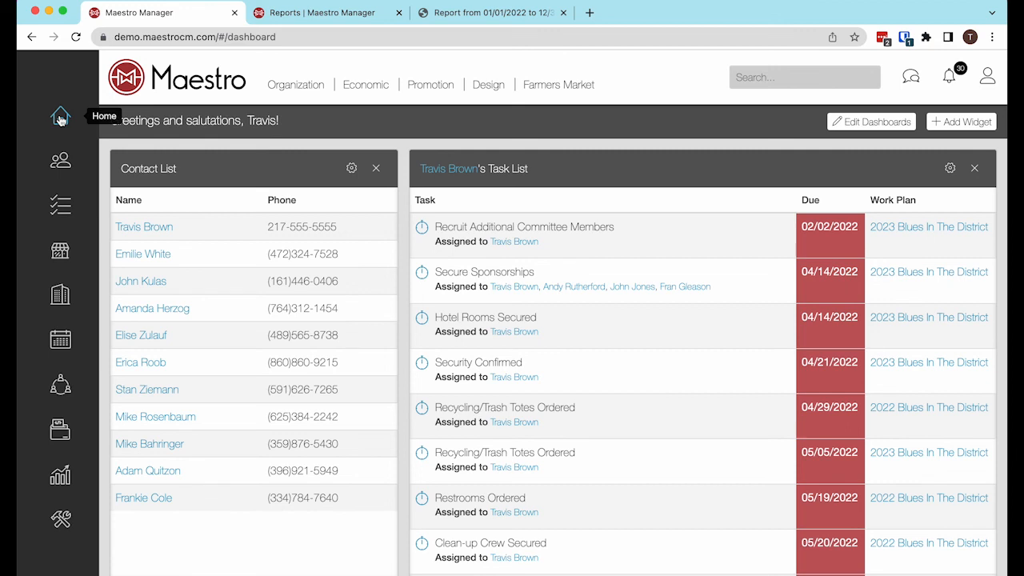
- Open the Need Help resource and look through the Maestro Learning page's onboarding videos and feature topics
click(987, 76)
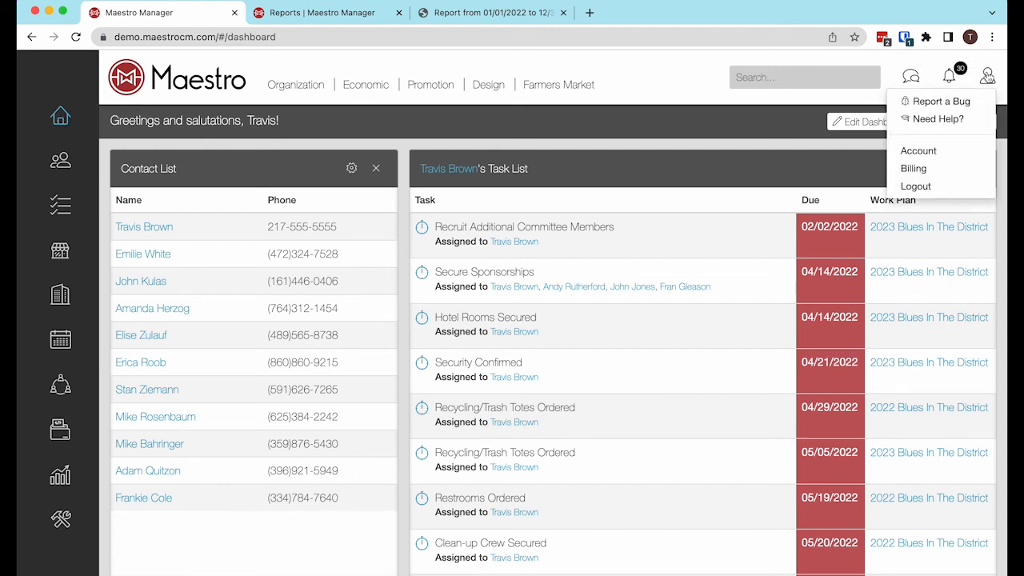
click(919, 122)
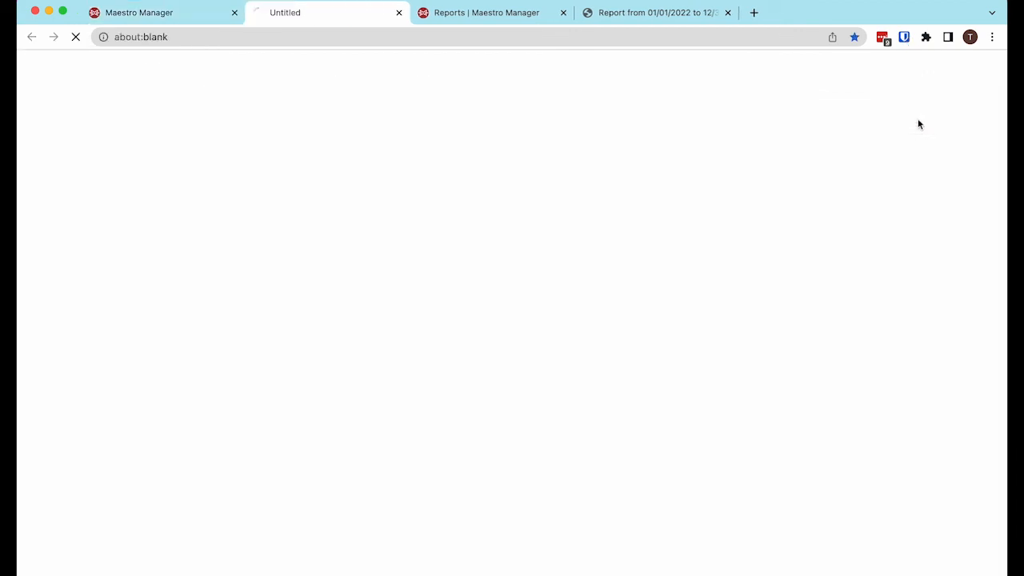
scroll(504, 214, down, 5)
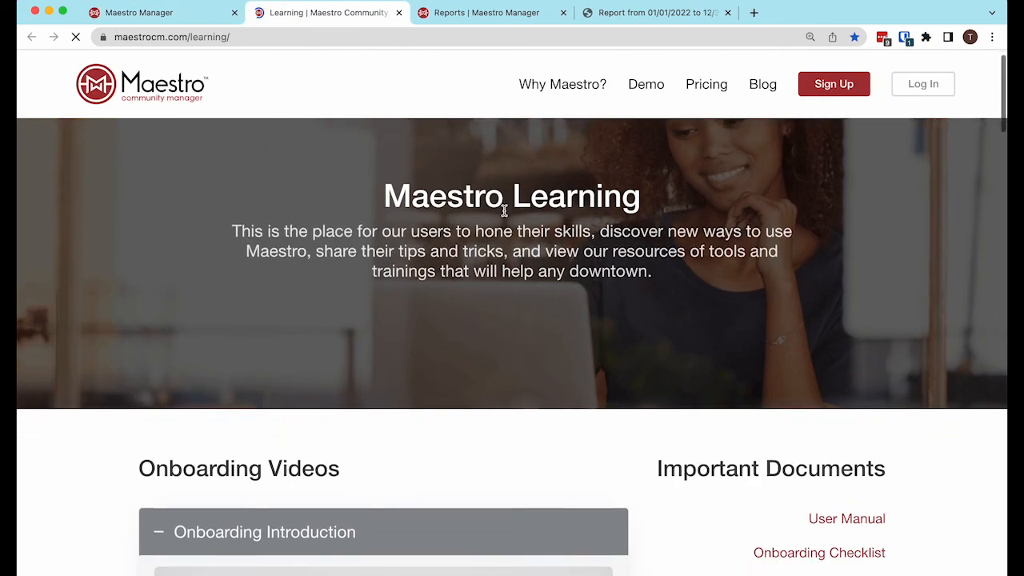
scroll(504, 216, down, 15)
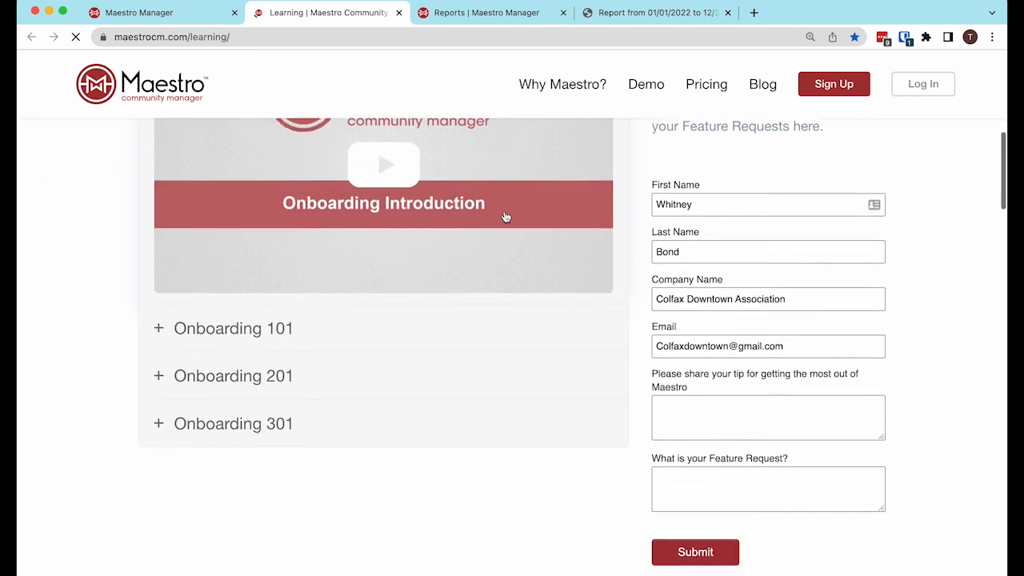
scroll(505, 217, down, 5)
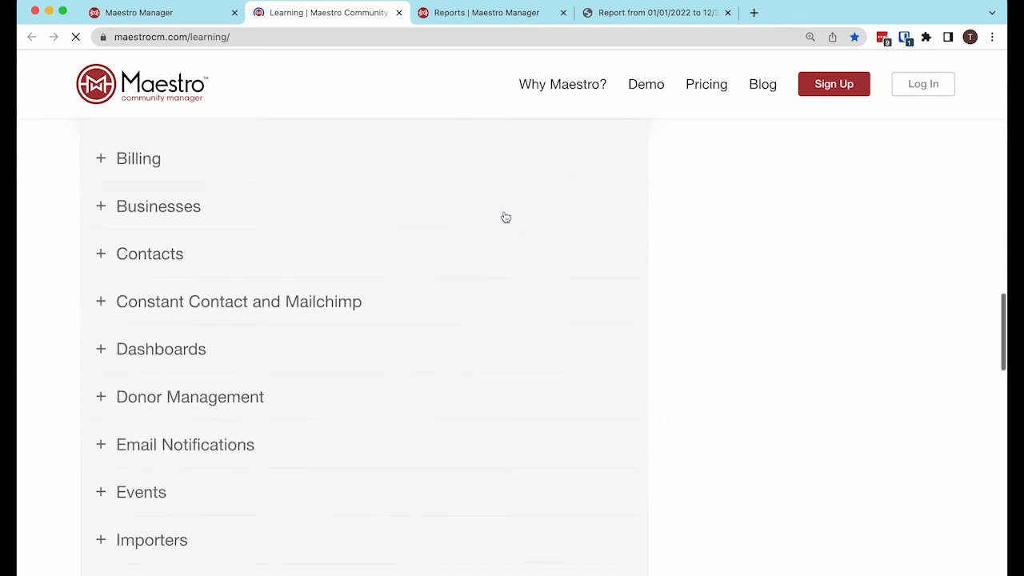
scroll(504, 216, up, 12)
scroll(502, 211, up, 6)
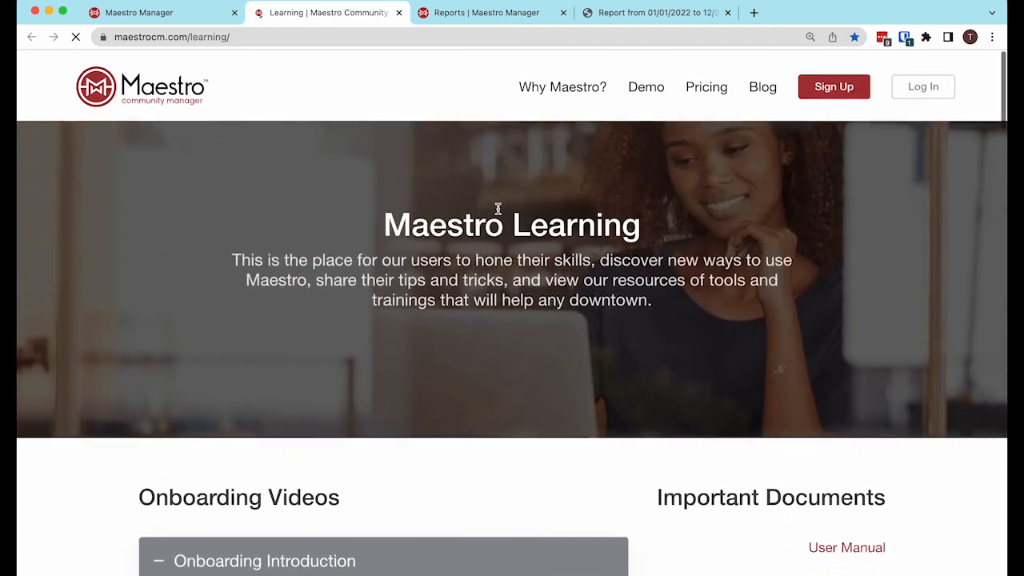
- Return to the Maestro Manager dashboard and show the user account options, including Report a Bug
click(175, 17)
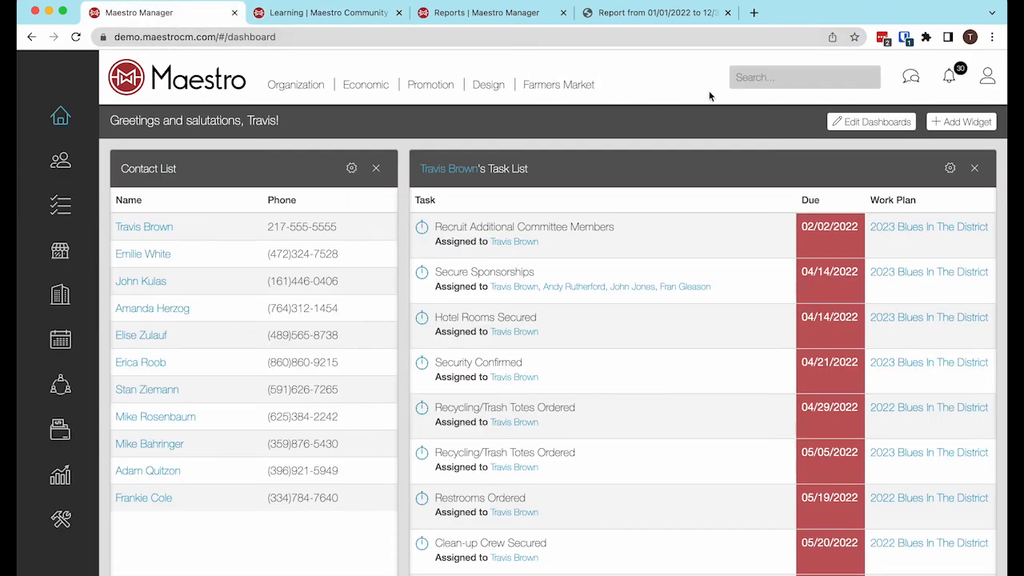
click(987, 76)
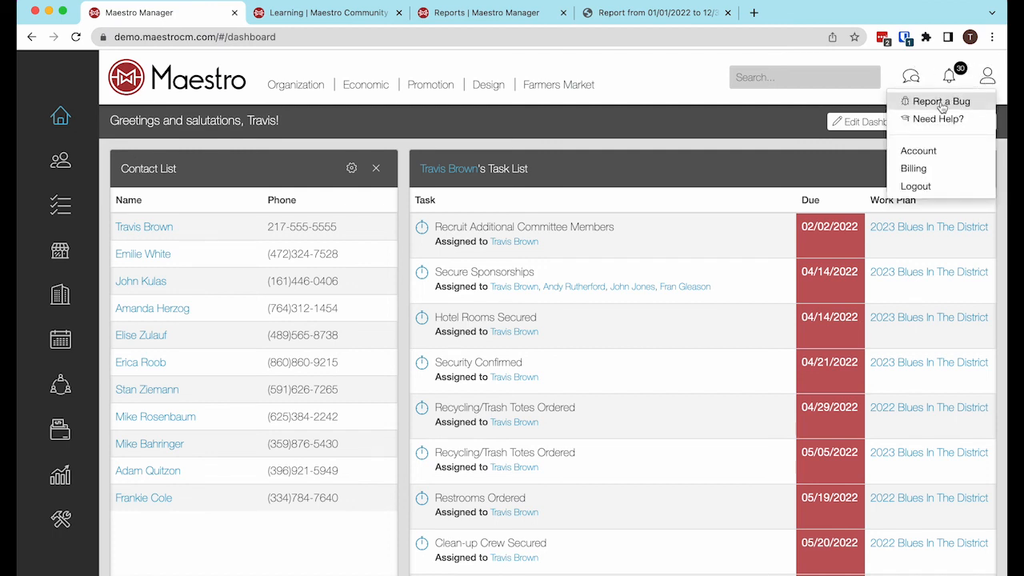